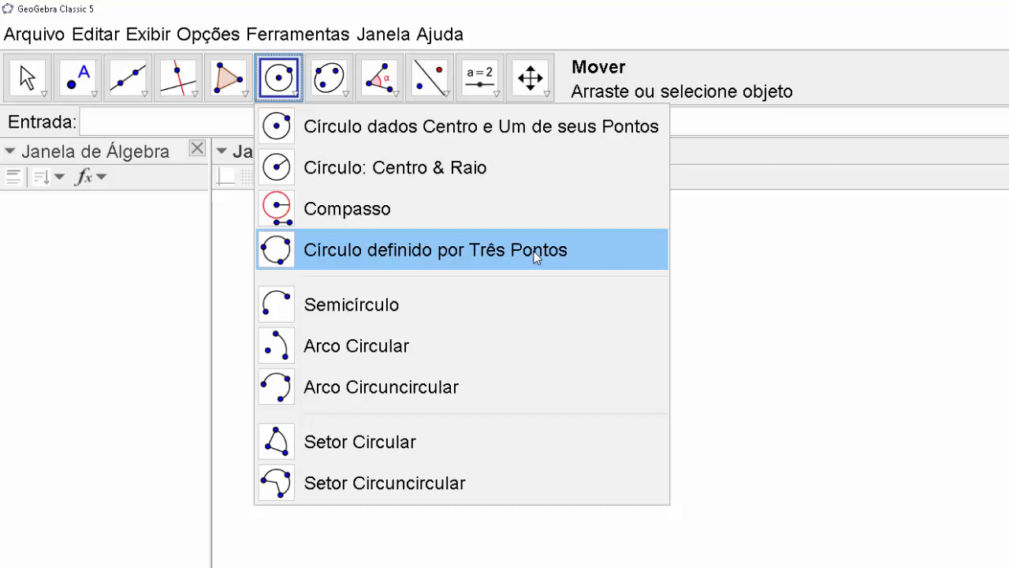
Create two free points, moving the first to about (3.45, 1.28) and leaving the second at about (6.3, 0.78)
{"action": "left_click", "coordinate": [812, 280]}
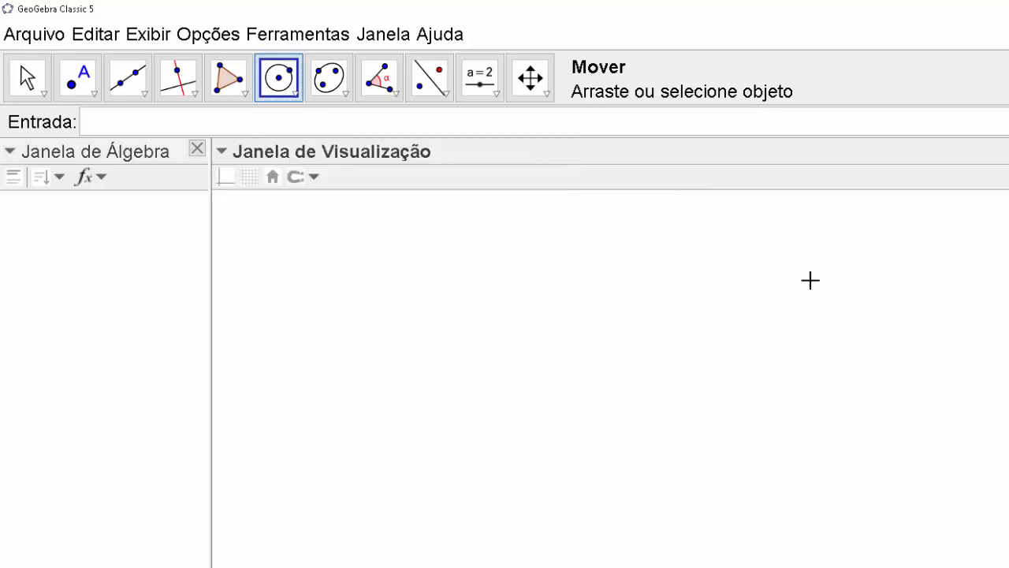
{"action": "left_click", "coordinate": [75, 77]}
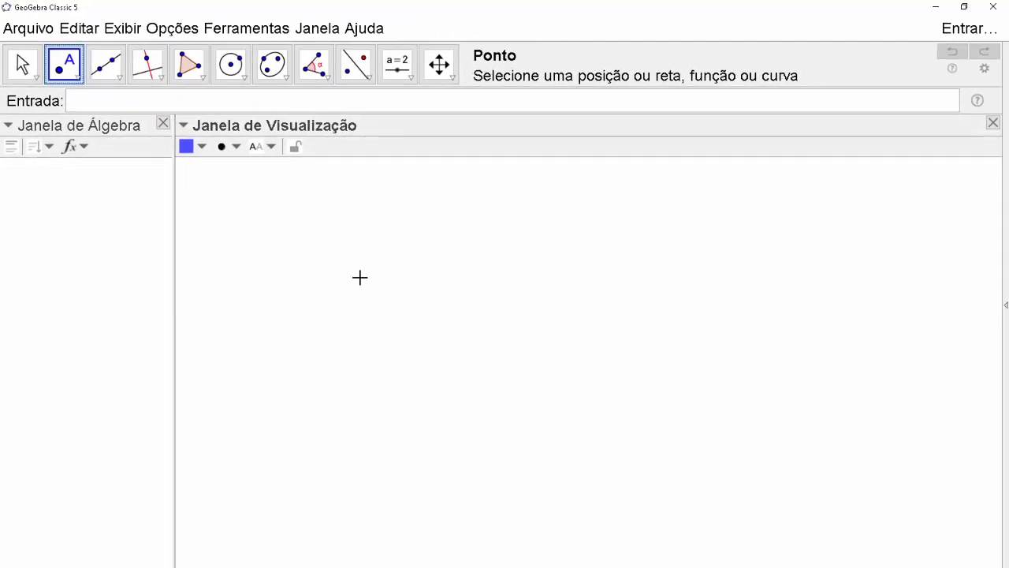
{"action": "left_click", "coordinate": [360, 277]}
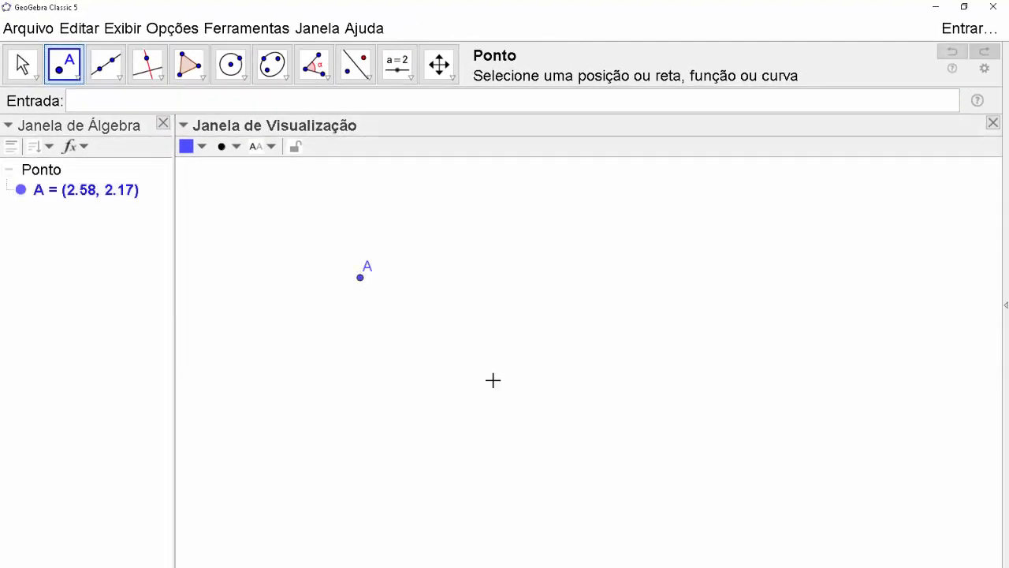
{"action": "left_click", "coordinate": [544, 347]}
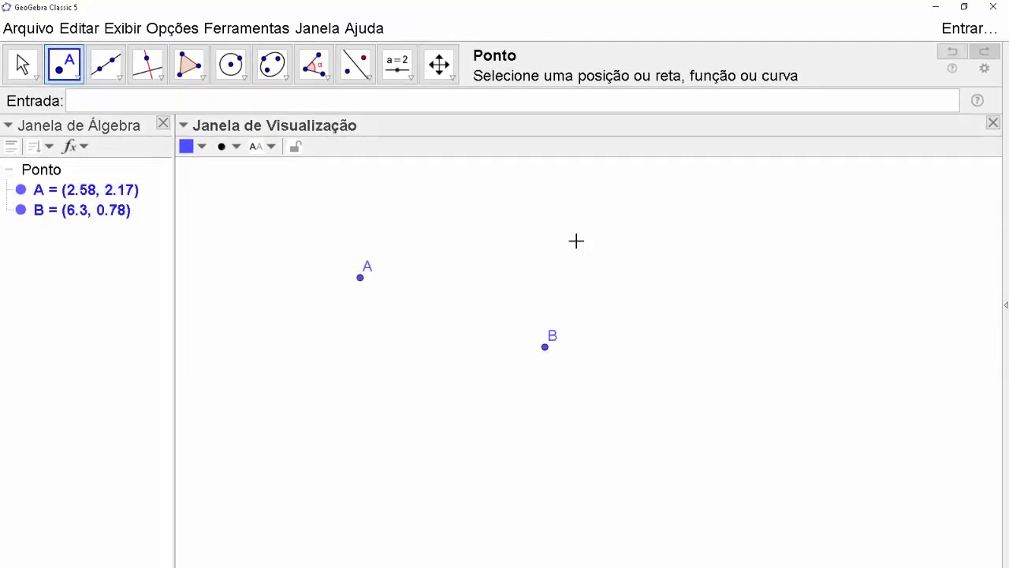
{"action": "key", "text": "Escape"}
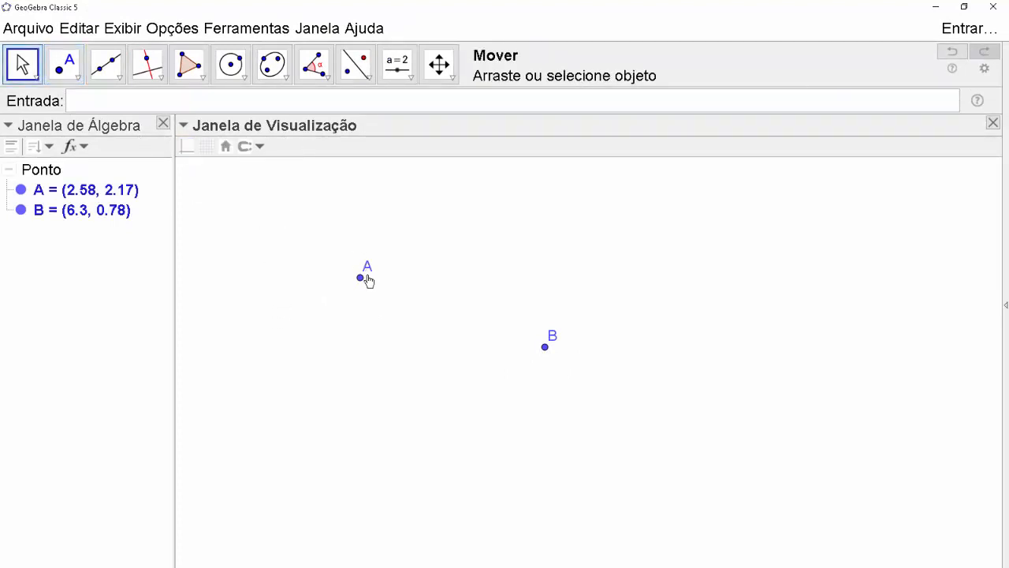
{"action": "left_click_drag", "start_coordinate": [360, 278], "coordinate": [403, 321]}
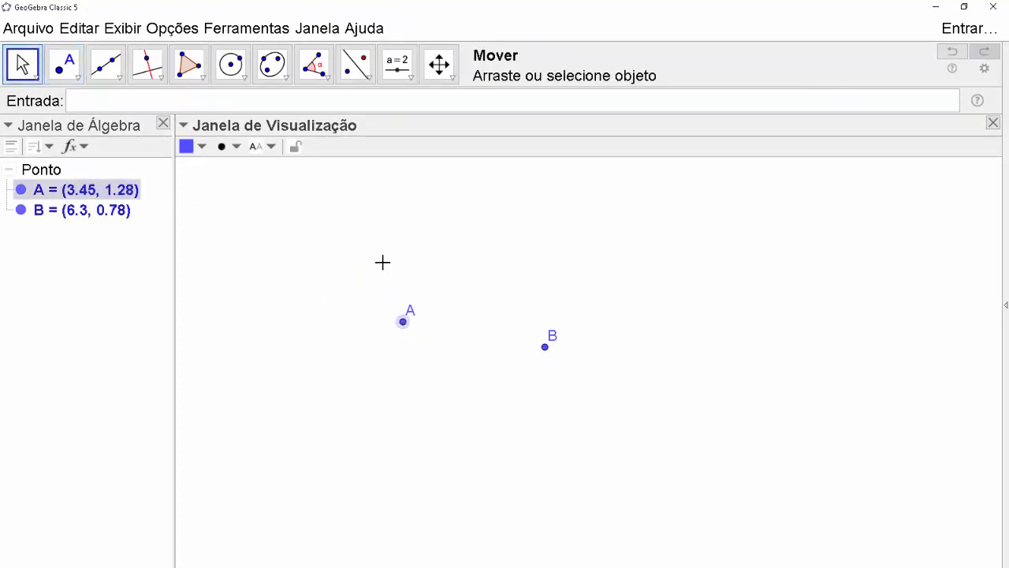
Construct the midpoint between points A and B
{"action": "left_click", "coordinate": [84, 82]}
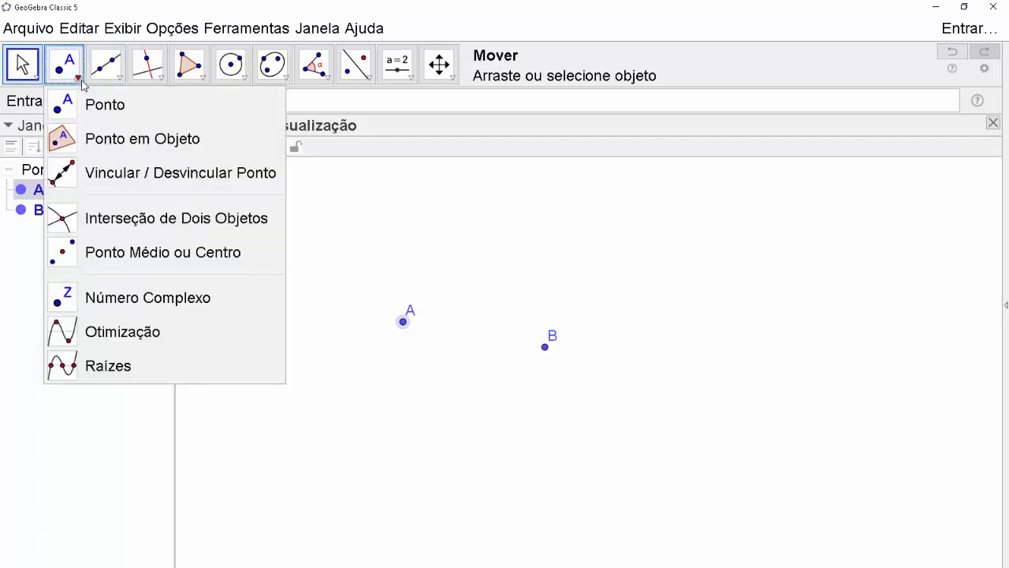
{"action": "left_click", "coordinate": [117, 253]}
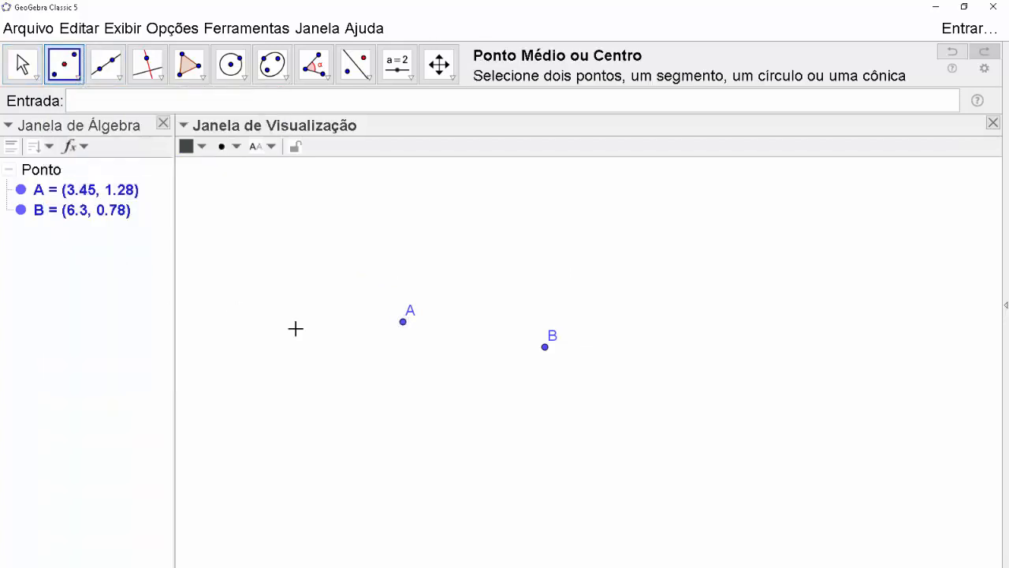
{"action": "left_click", "coordinate": [403, 321]}
{"action": "left_click", "coordinate": [545, 347]}
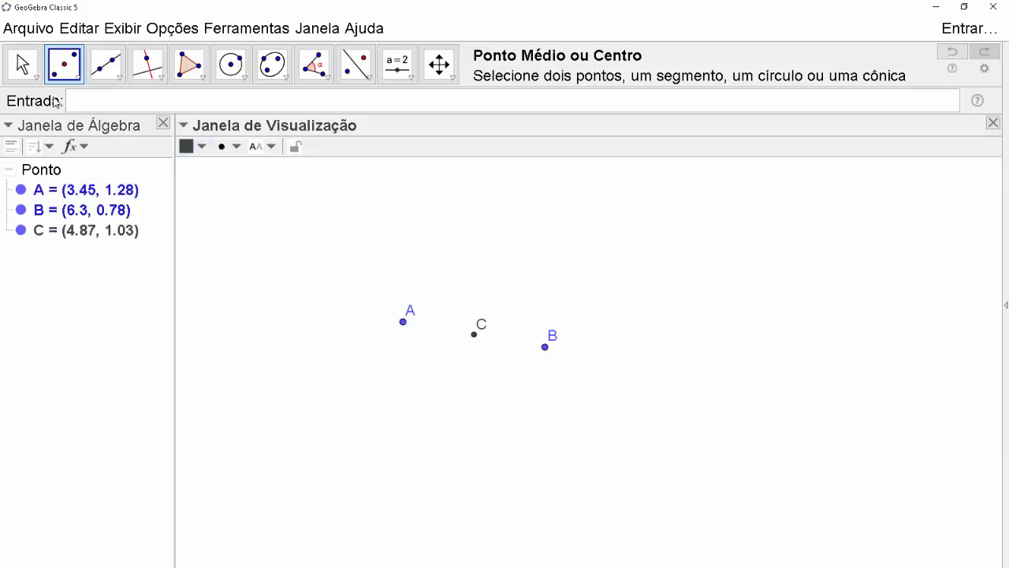
{"action": "left_click", "coordinate": [23, 65]}
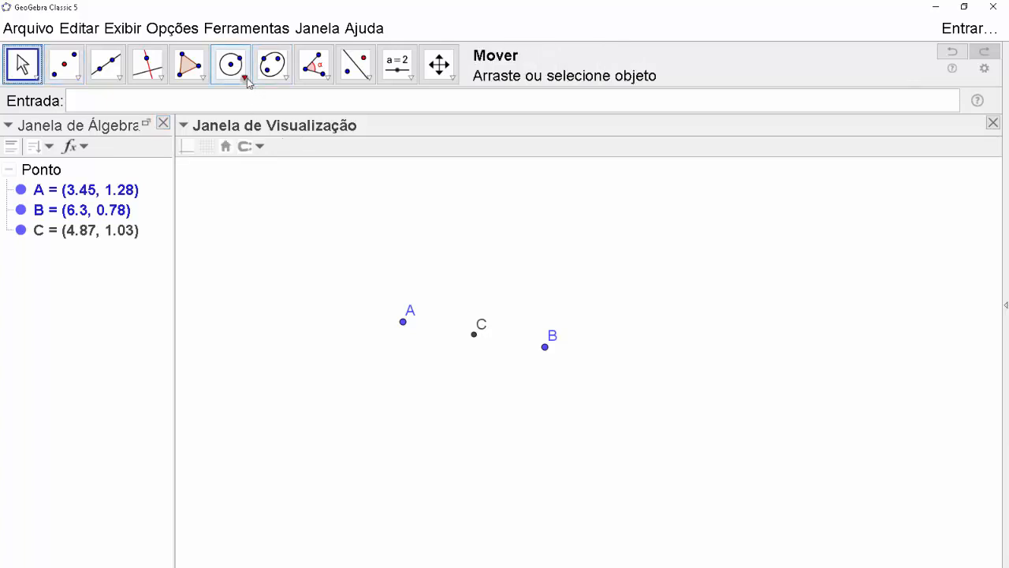
Draw a circle centred at midpoint C through point B, and widen the Algebra view to fit the circle's full equation
{"action": "left_click", "coordinate": [244, 78]}
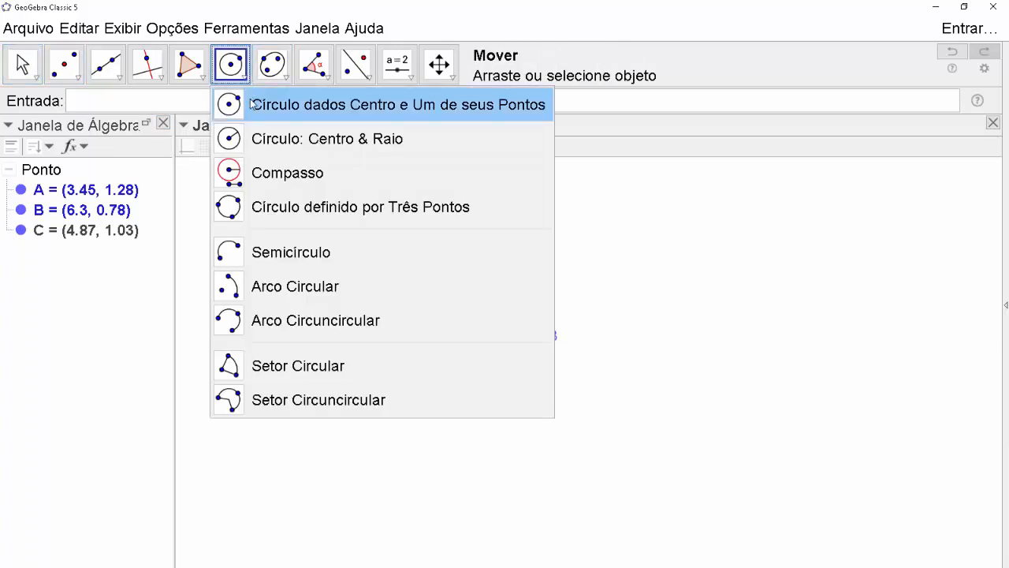
{"action": "left_click", "coordinate": [251, 104]}
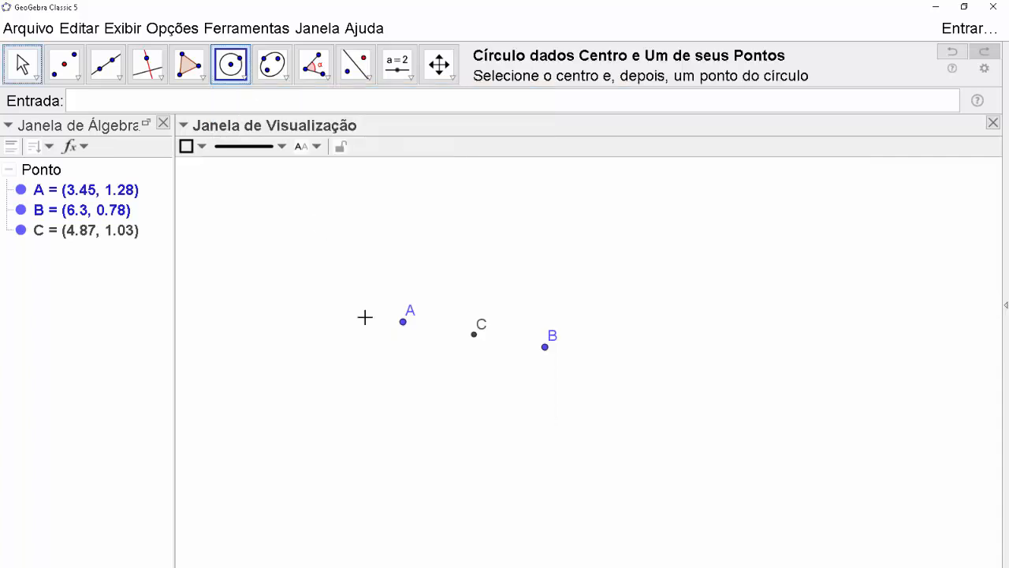
{"action": "left_click", "coordinate": [473, 337]}
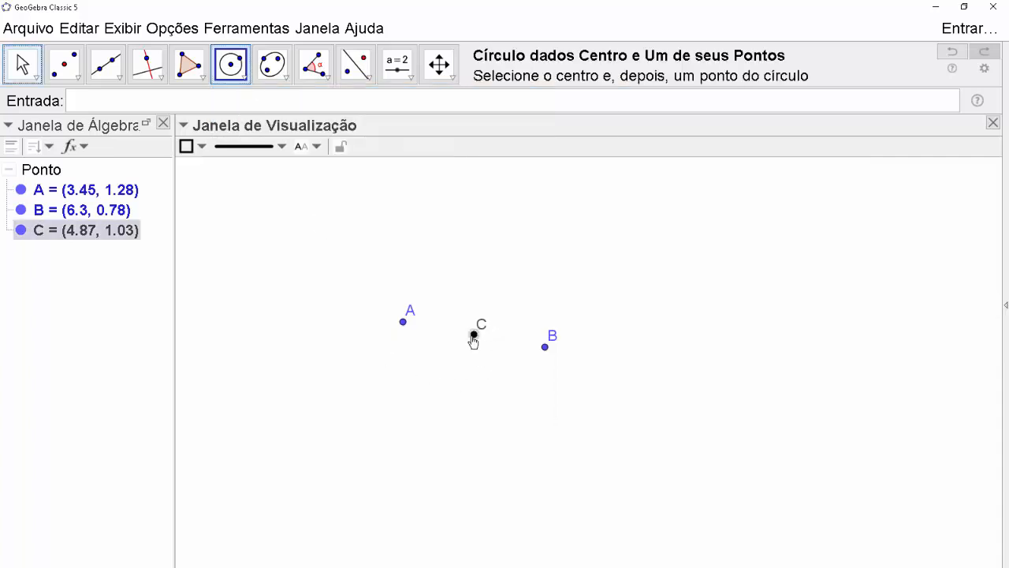
{"action": "left_click", "coordinate": [545, 347]}
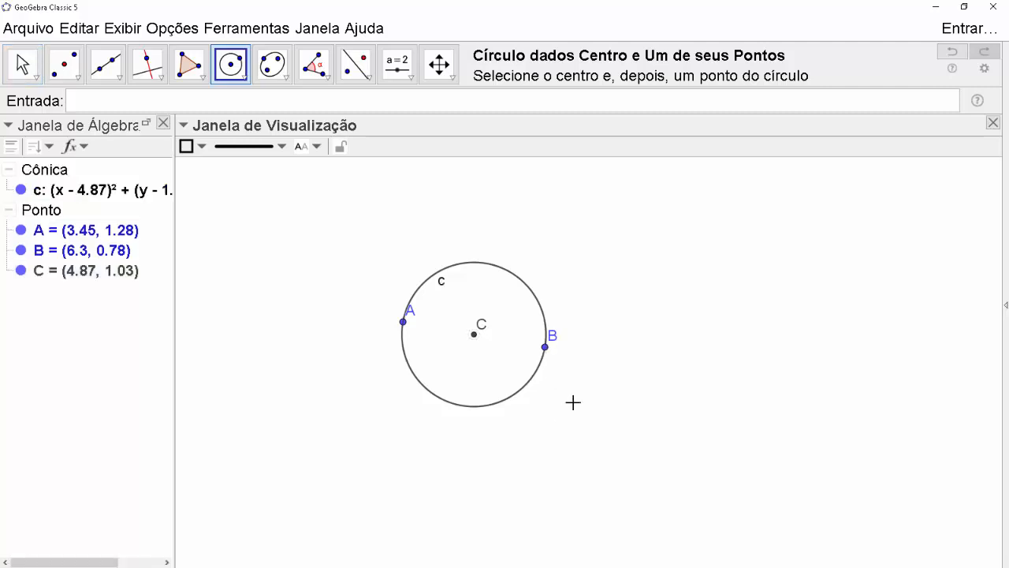
{"action": "key", "text": "Escape"}
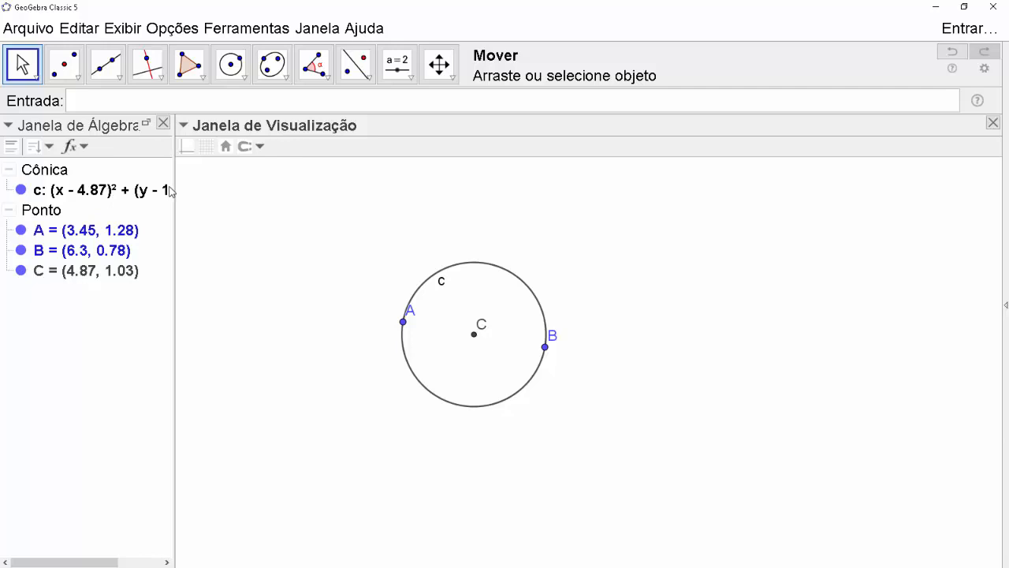
{"action": "left_click_drag", "start_coordinate": [175, 191], "coordinate": [269, 214]}
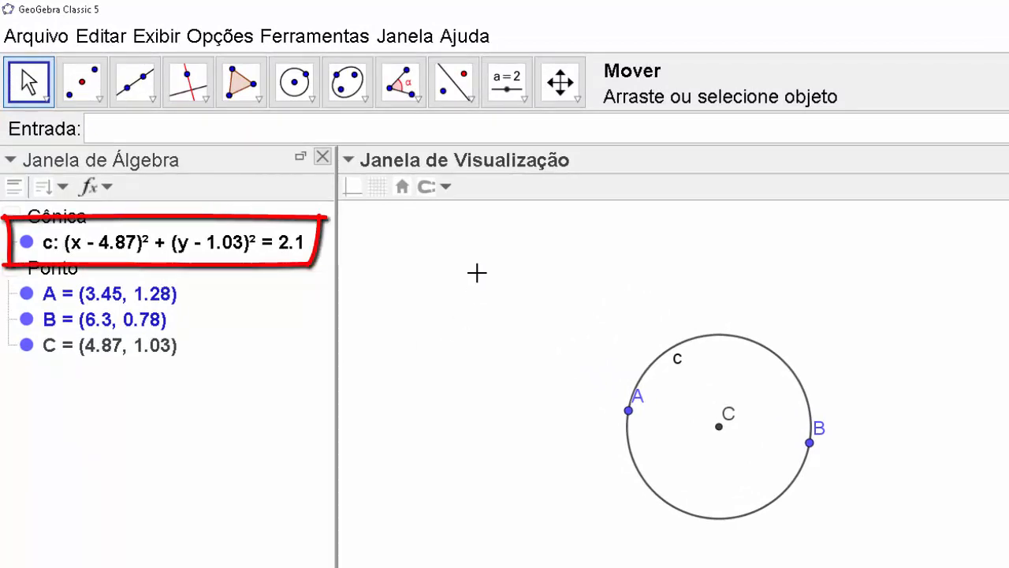
{"action": "left_click", "coordinate": [240, 244]}
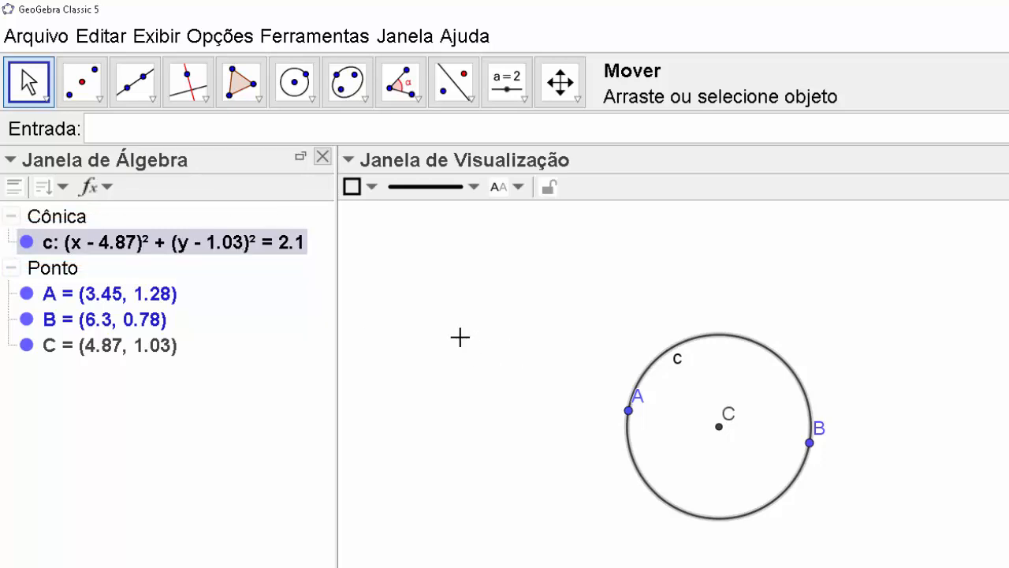
{"action": "left_click", "coordinate": [313, 36]}
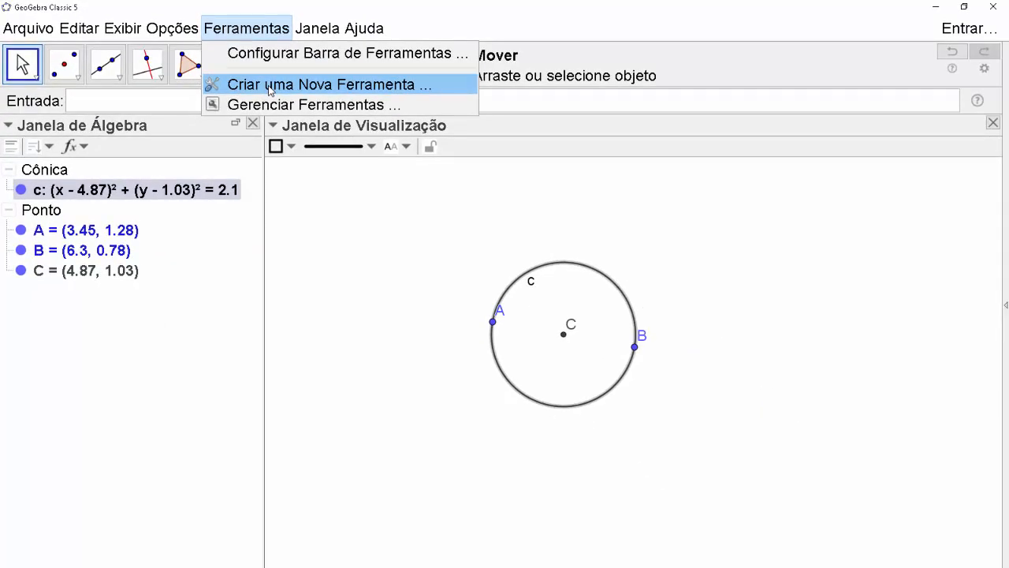
{"action": "left_click", "coordinate": [268, 89]}
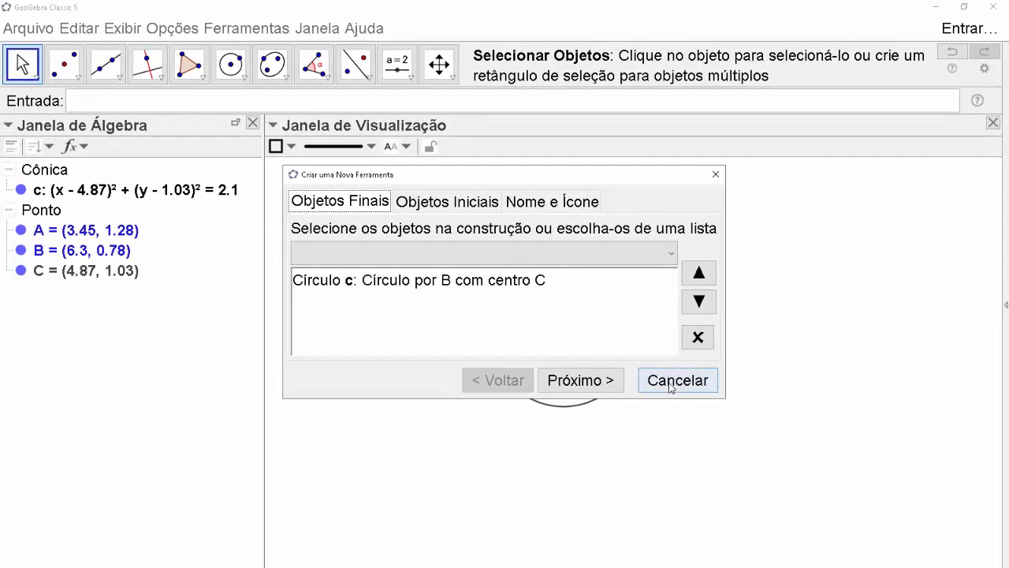
{"action": "left_click", "coordinate": [672, 382]}
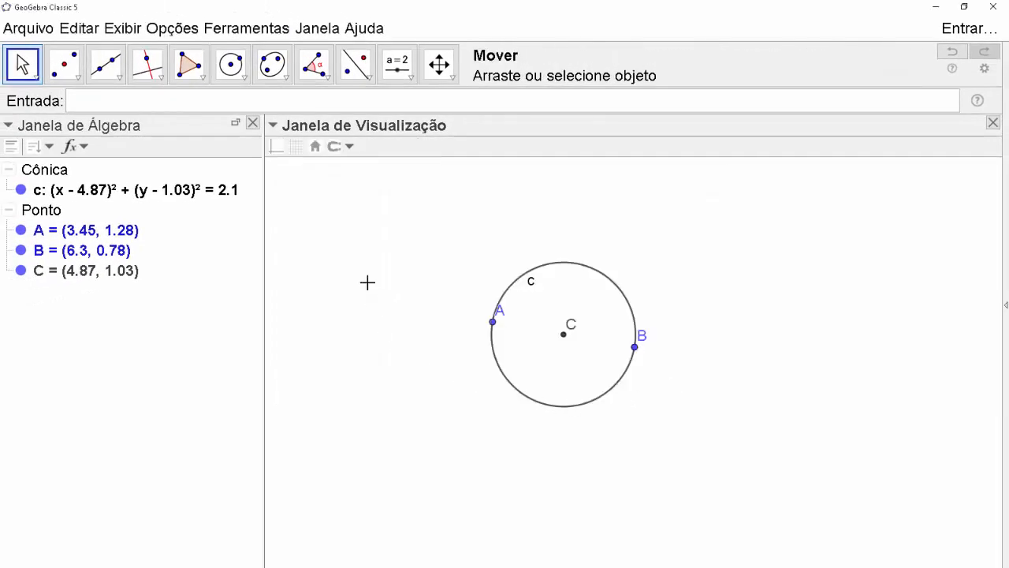
Start creating a new custom tool and add circle c as its output object
{"action": "left_click", "coordinate": [234, 30]}
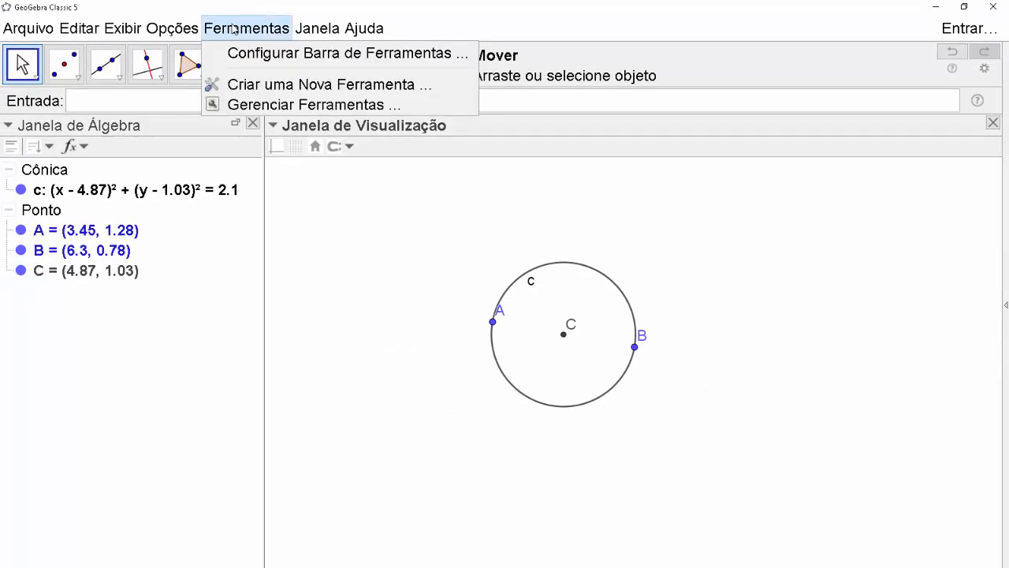
{"action": "left_click", "coordinate": [246, 83]}
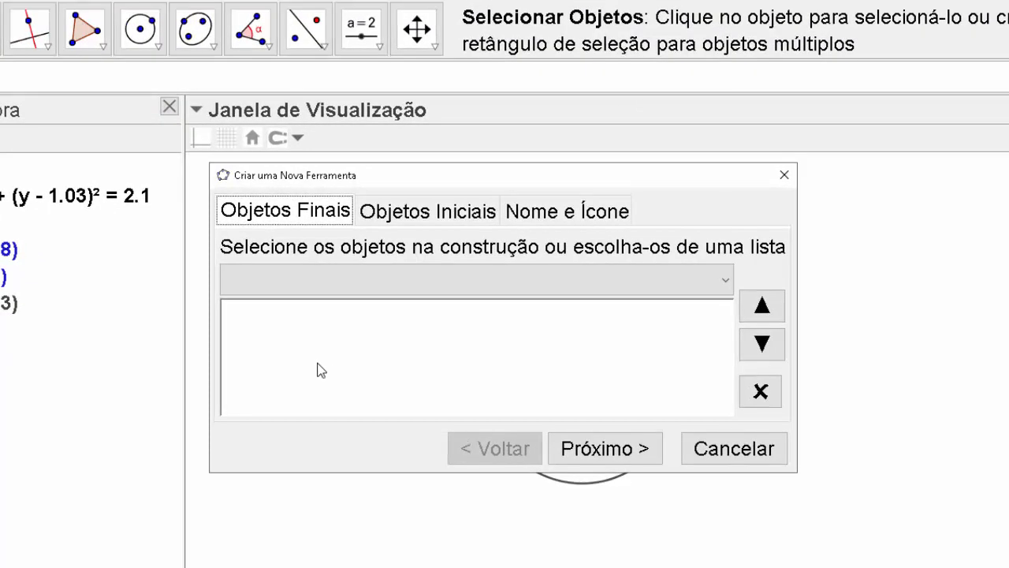
{"action": "left_click", "coordinate": [722, 282]}
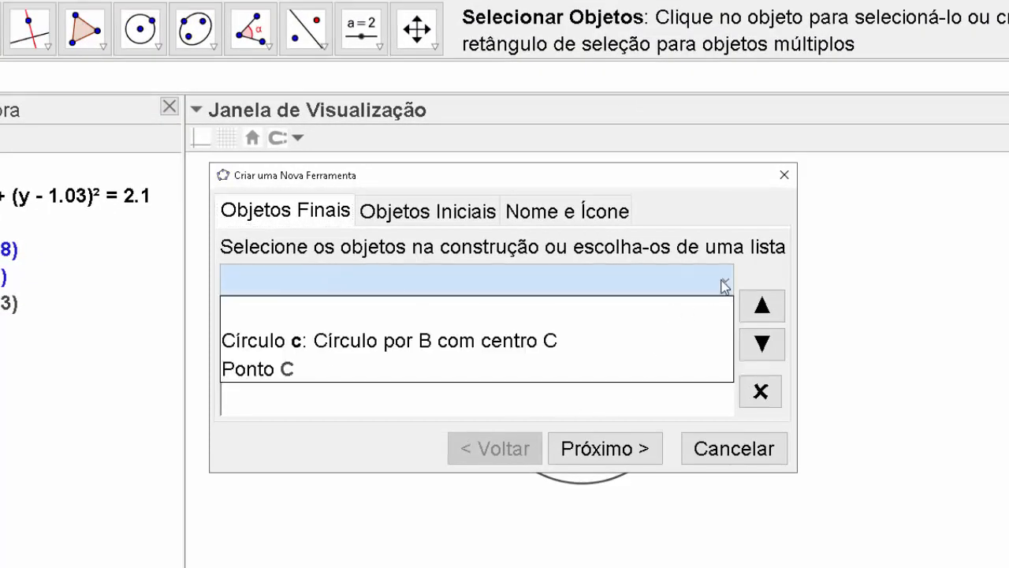
{"action": "left_click", "coordinate": [392, 341]}
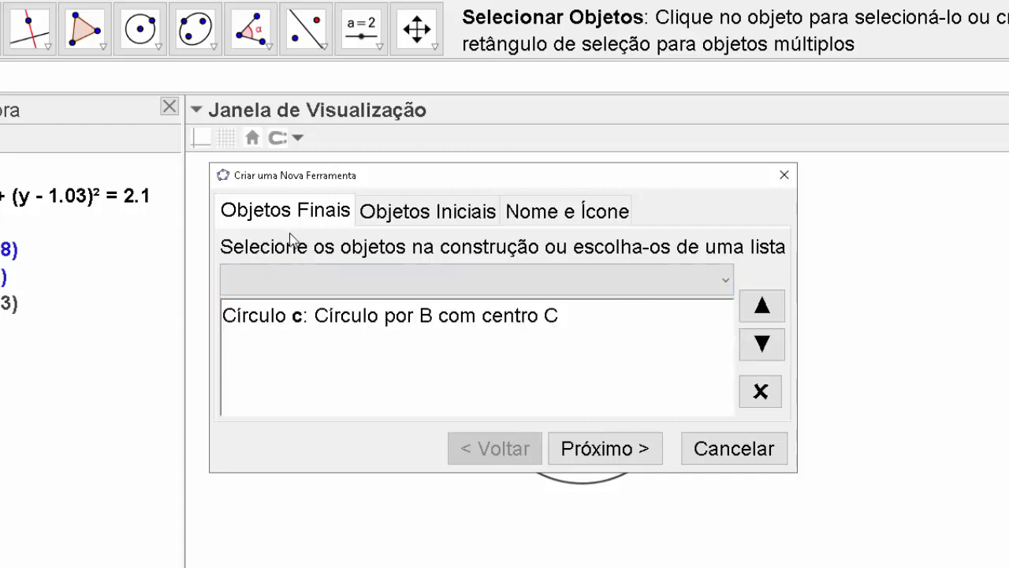
Review the new tool's input objects against points A and B in the construction
{"action": "left_click", "coordinate": [455, 221]}
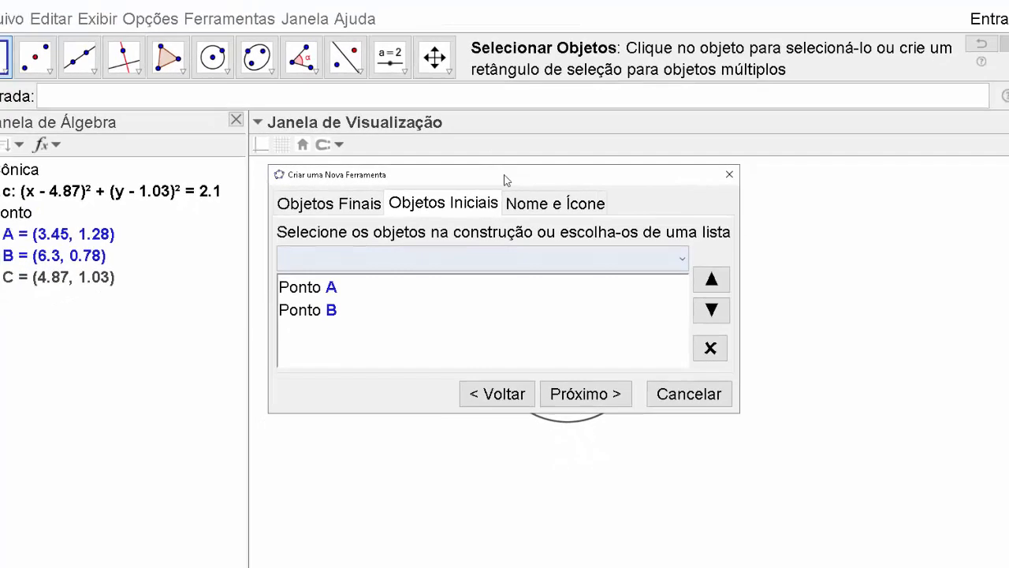
{"action": "left_click_drag", "start_coordinate": [513, 177], "coordinate": [261, 87]}
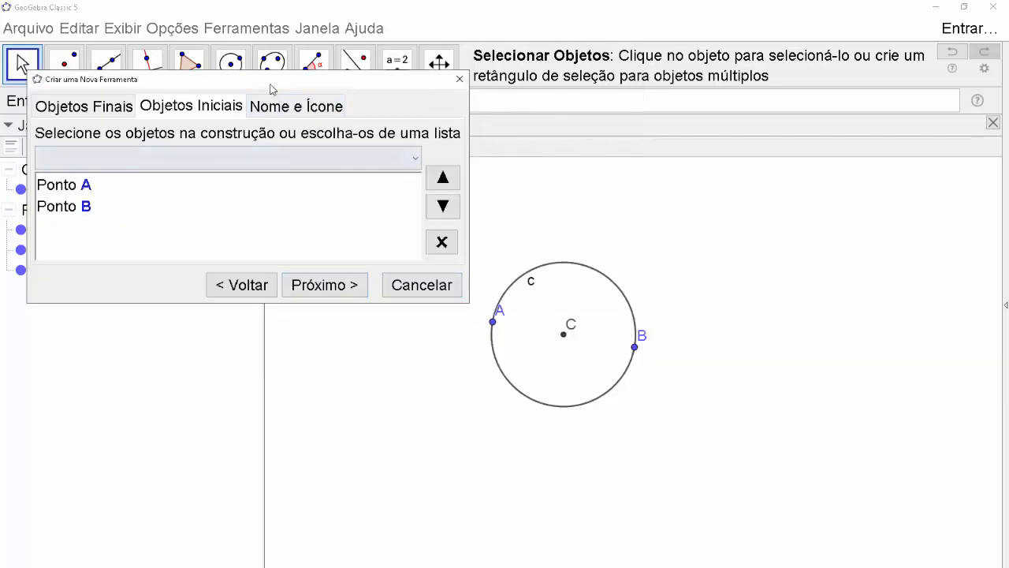
{"action": "left_click_drag", "start_coordinate": [269, 88], "coordinate": [563, 205]}
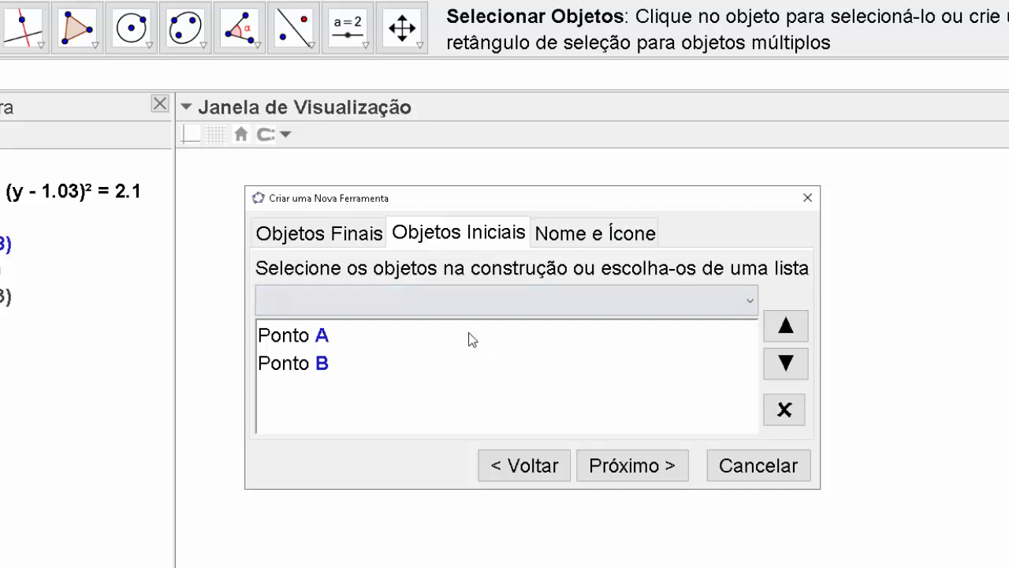
Try reordering points A and B among the new tool's input objects, moving point A down and back up
{"action": "left_click", "coordinate": [318, 341]}
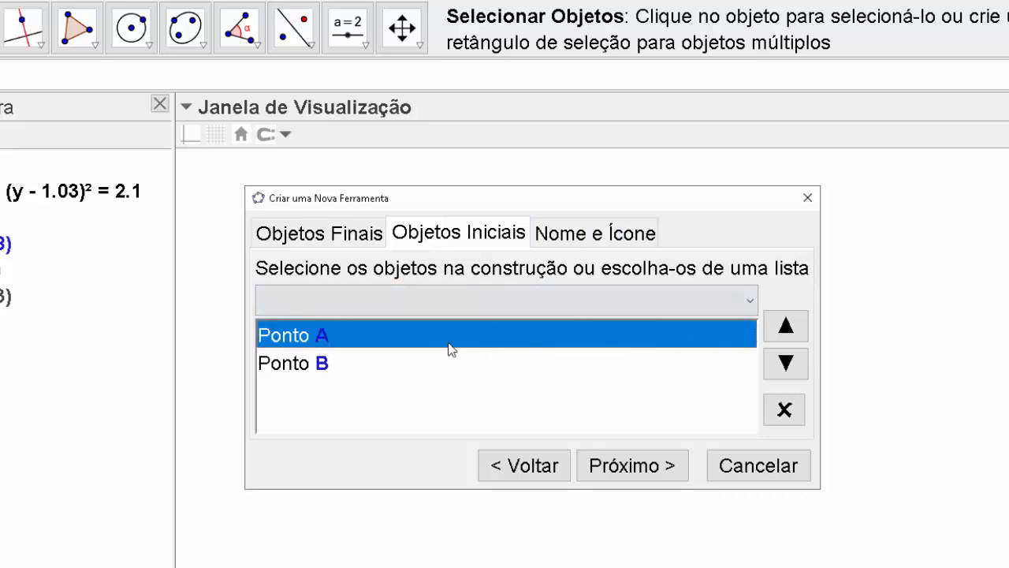
{"action": "left_click", "coordinate": [291, 364]}
{"action": "left_click", "coordinate": [294, 334]}
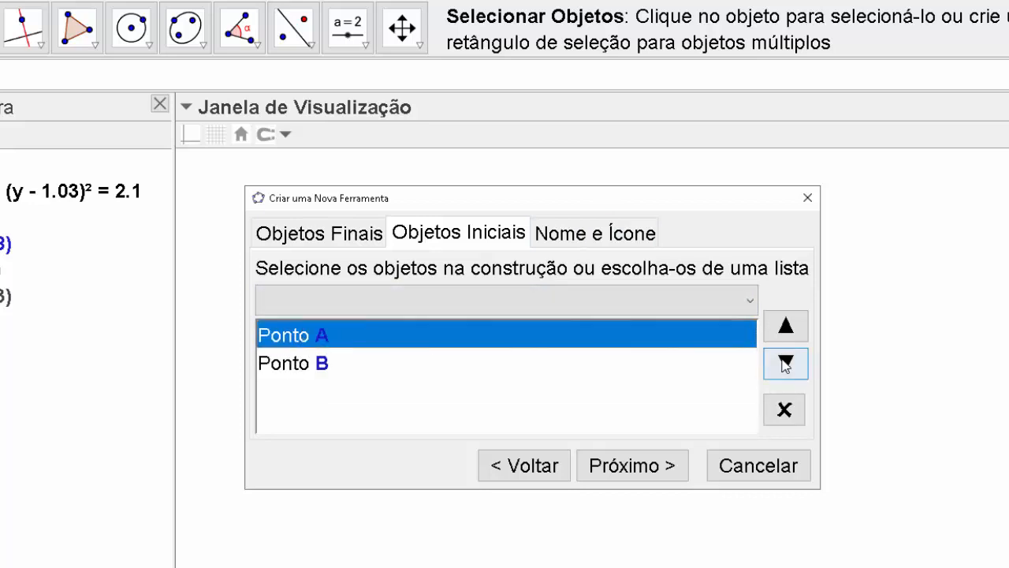
{"action": "left_click", "coordinate": [785, 362]}
{"action": "left_click", "coordinate": [785, 327]}
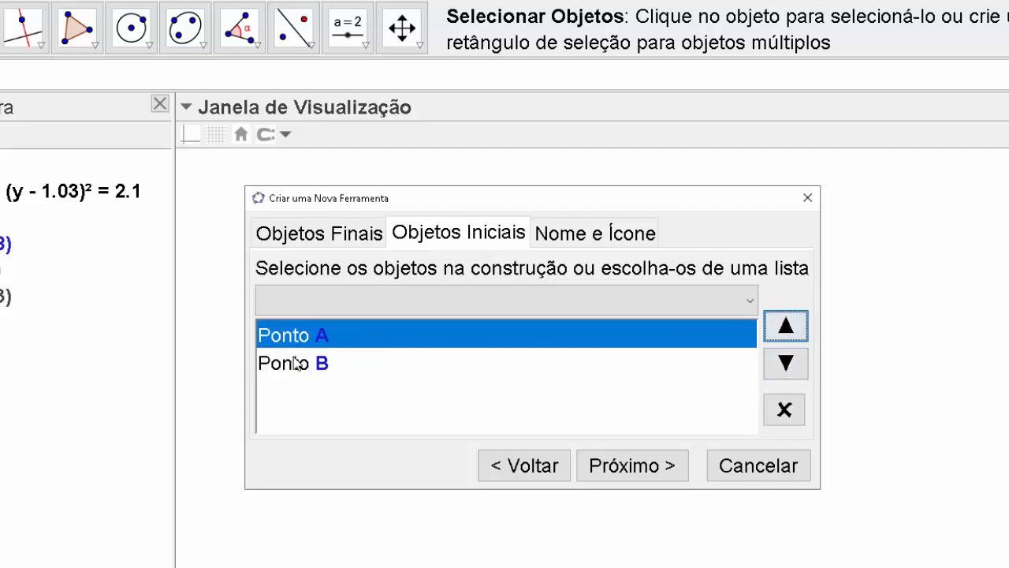
{"action": "left_click", "coordinate": [787, 367]}
{"action": "left_click", "coordinate": [786, 327]}
{"action": "left_click", "coordinate": [367, 367]}
{"action": "left_click", "coordinate": [309, 337]}
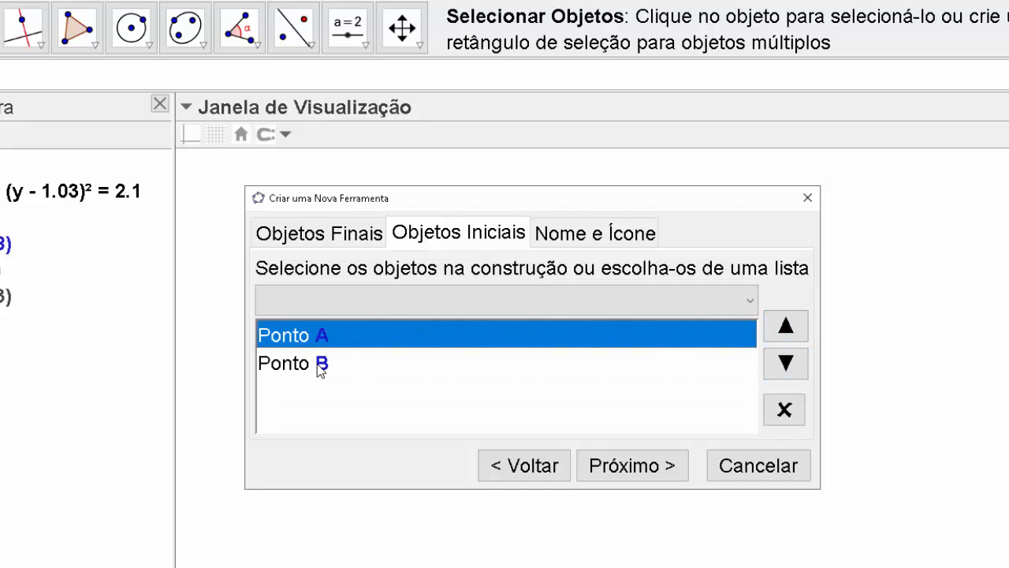
Name the new custom tool "Círculo Diâmetro"
{"action": "left_click", "coordinate": [599, 233]}
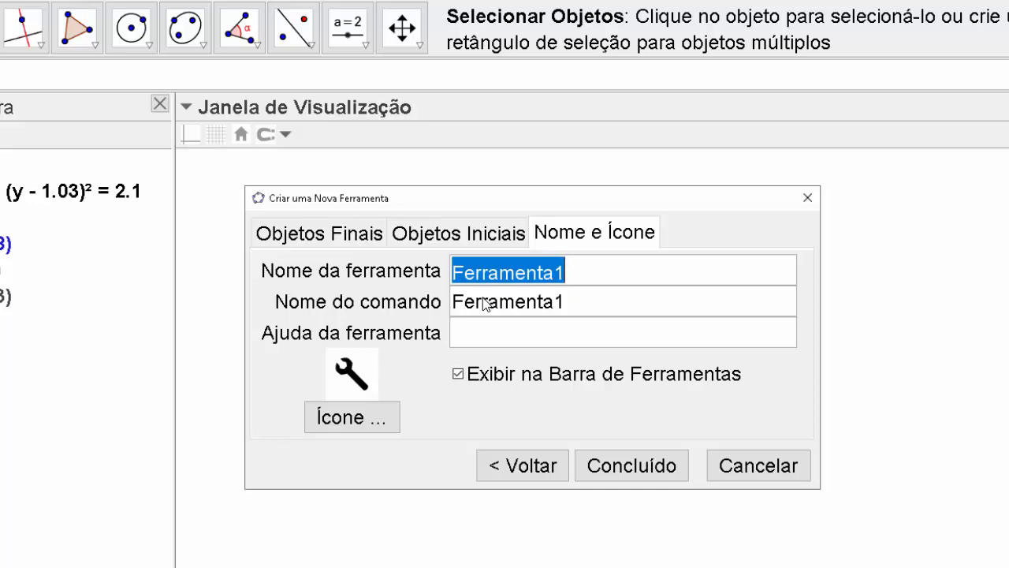
{"action": "type", "text": "C"}
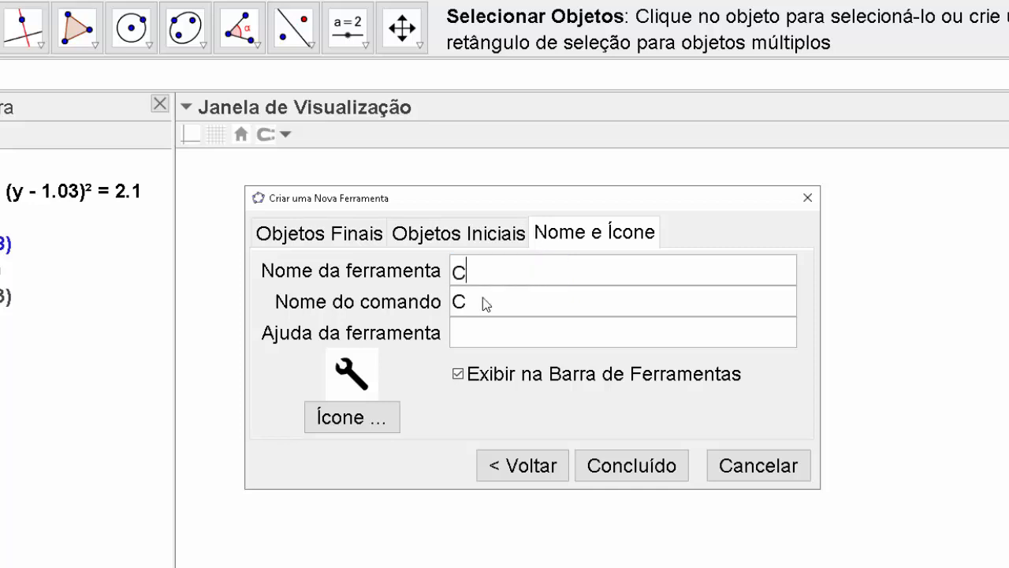
{"action": "type", "text": "icu"}
{"action": "key", "text": "BackSpace"}
{"action": "key", "text": "BackSpace"}
{"action": "key", "text": "BackSpace"}
{"action": "type", "text": "írculo "}
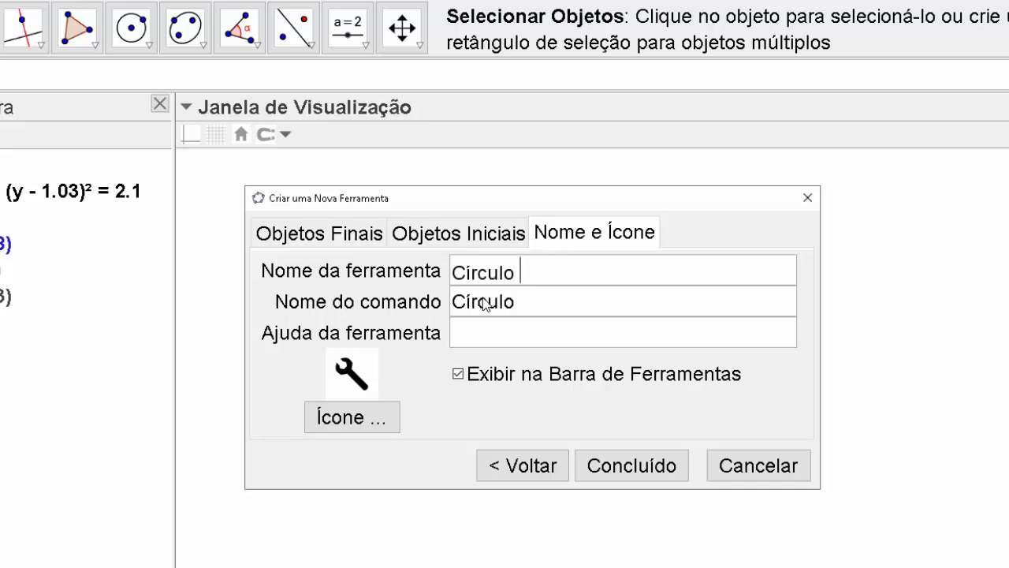
{"action": "type", "text": "Diâmetro"}
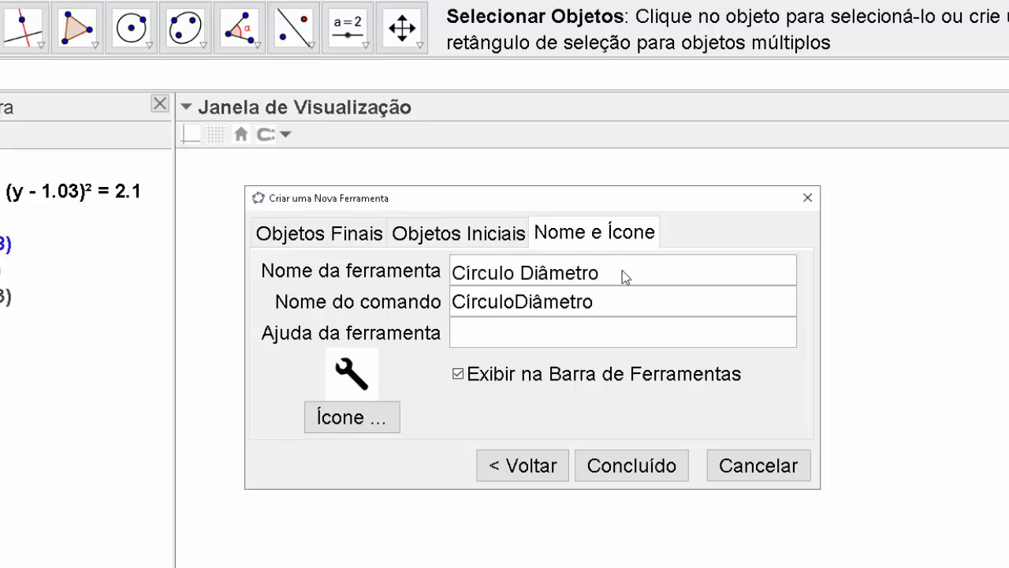
Set the new tool's help text to "Clique em dois pontos"
{"action": "left_click", "coordinate": [602, 299]}
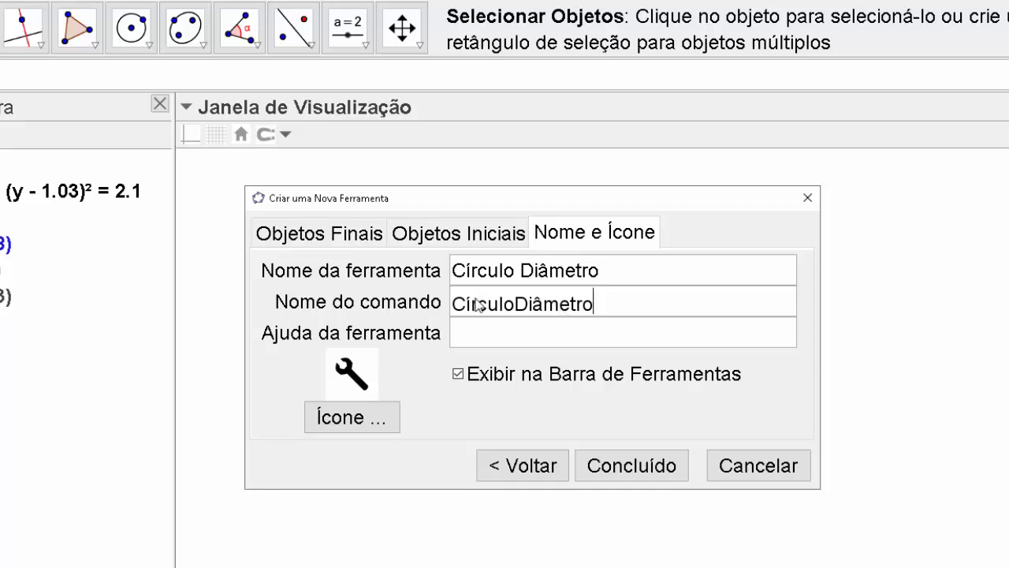
{"action": "left_click", "coordinate": [517, 332]}
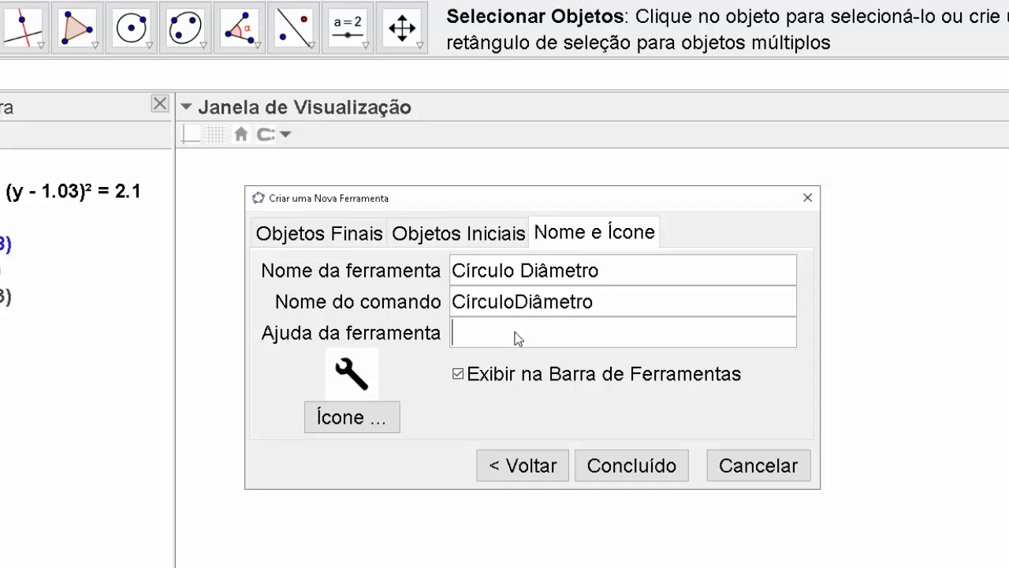
{"action": "type", "text": "Clique em dois pontos"}
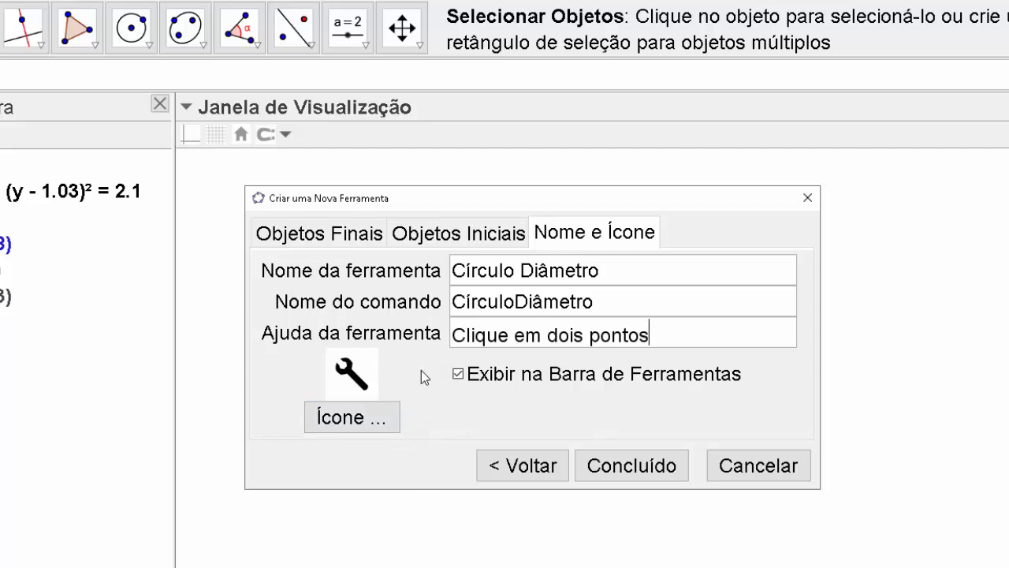
Assign the image círculo diâmetro.png as the new tool's icon and finish creating the tool
{"action": "left_click", "coordinate": [378, 421]}
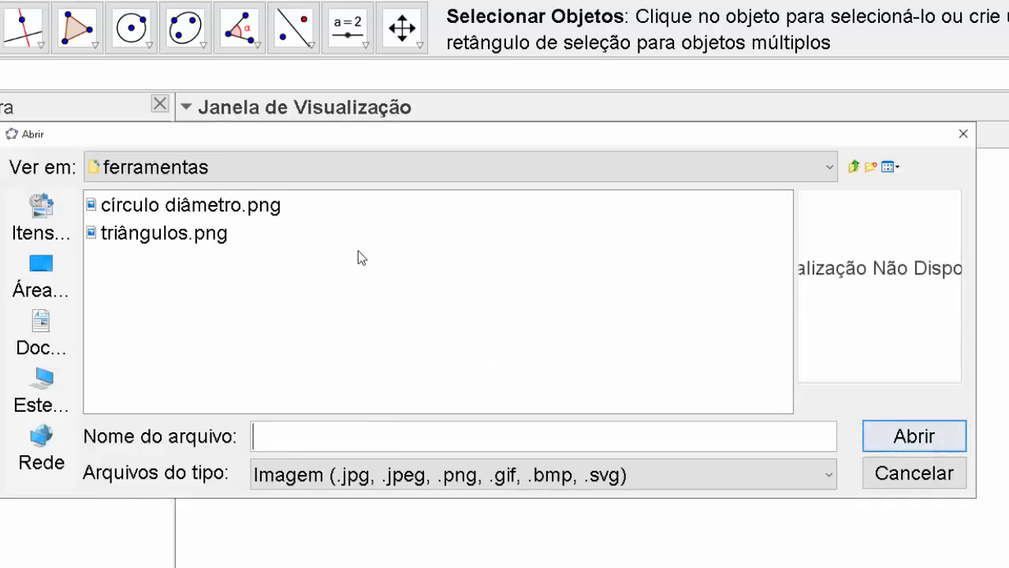
{"action": "left_click", "coordinate": [220, 206]}
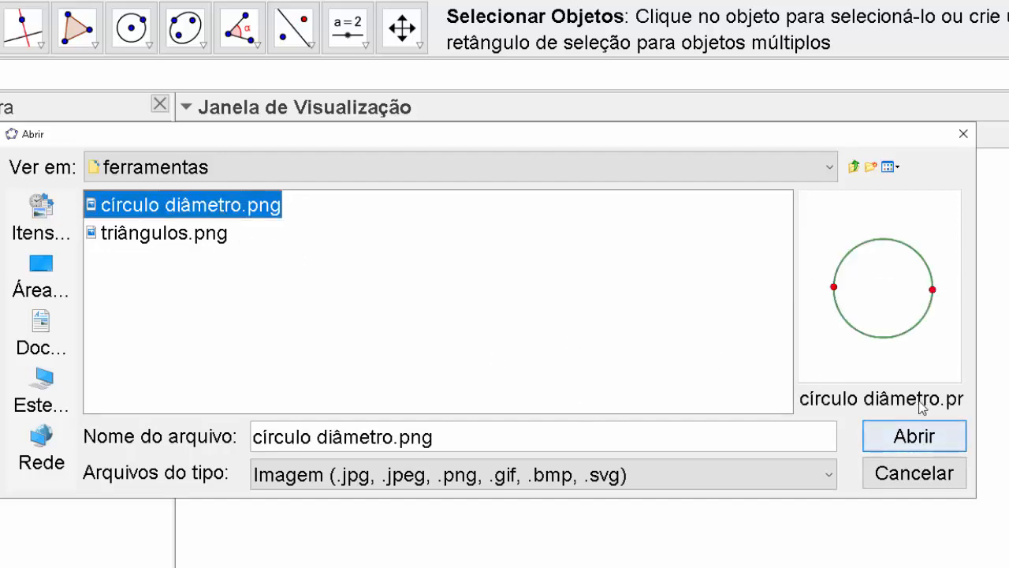
{"action": "left_click", "coordinate": [912, 436]}
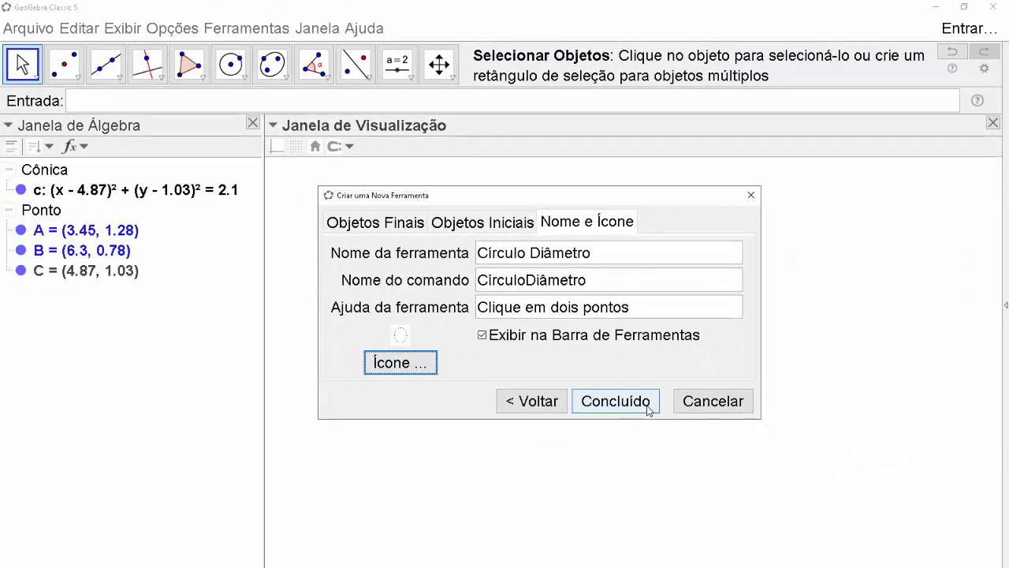
{"action": "left_click", "coordinate": [649, 409]}
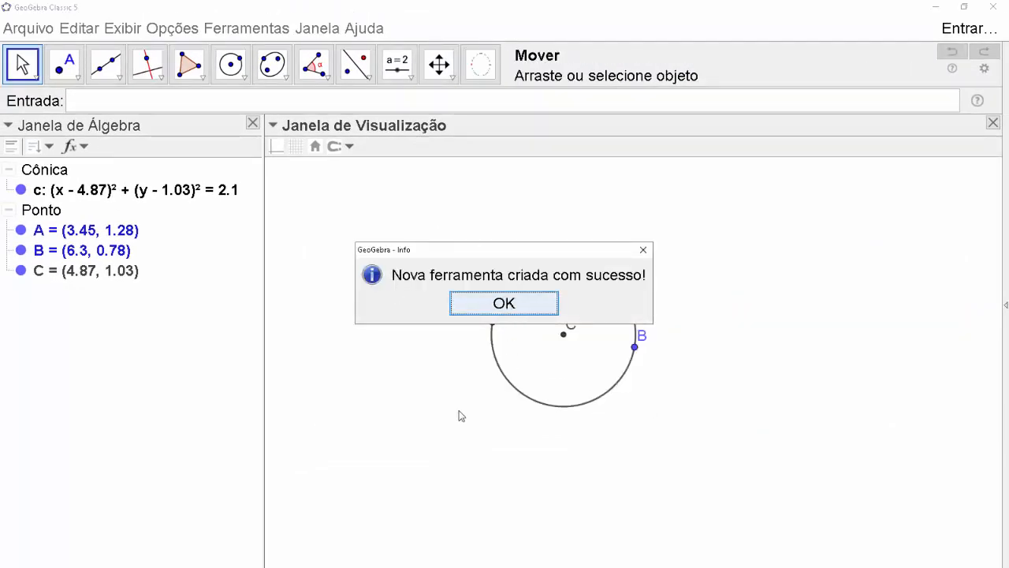
{"action": "left_click", "coordinate": [489, 305]}
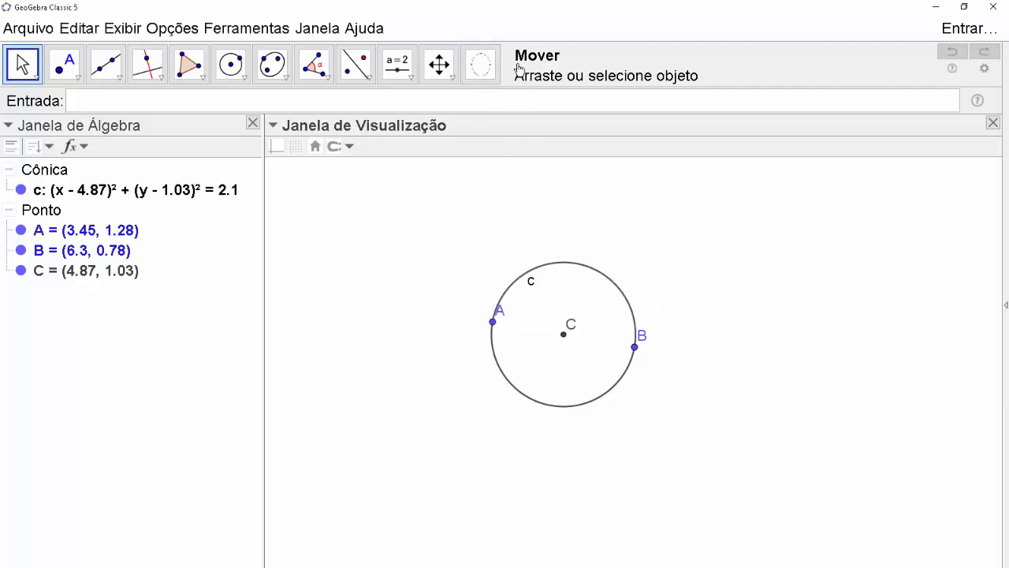
Draw a circle with the Círculo Diâmetro tool, placing the diameter endpoints at about (7.15, 2.69) and (9.54, 1.68)
{"action": "left_click", "coordinate": [480, 63]}
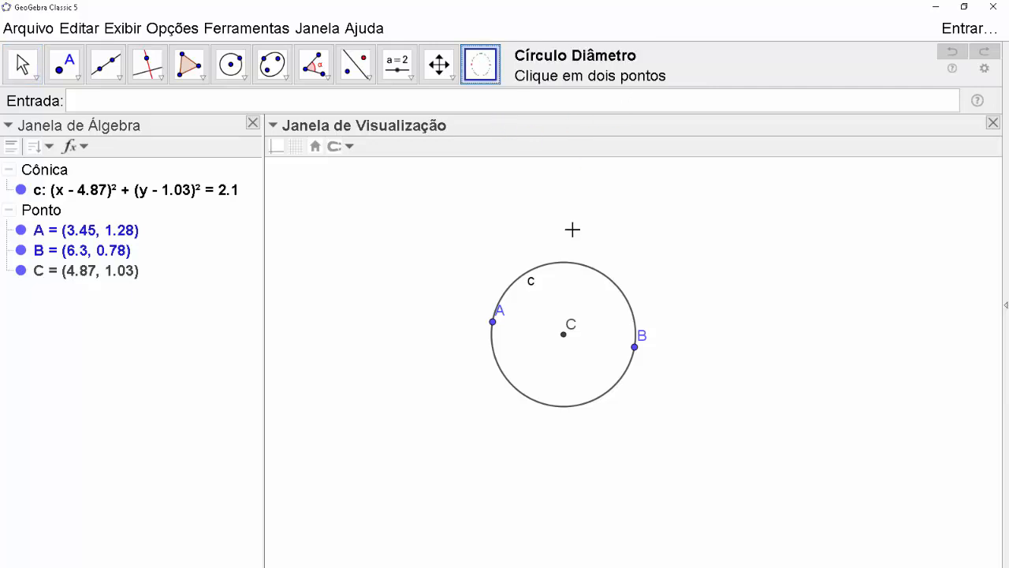
{"action": "left_click", "coordinate": [676, 252]}
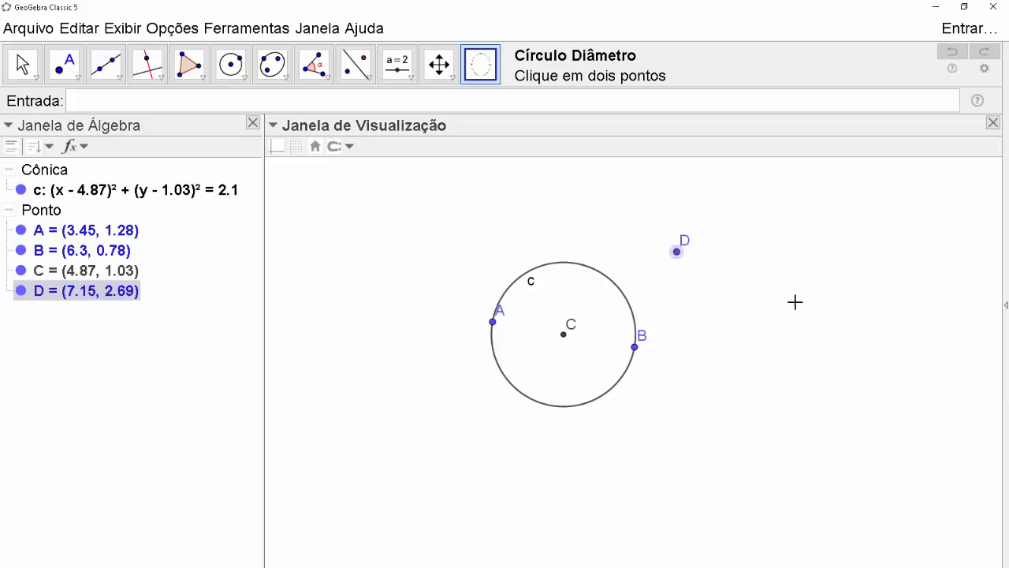
{"action": "left_click", "coordinate": [796, 302]}
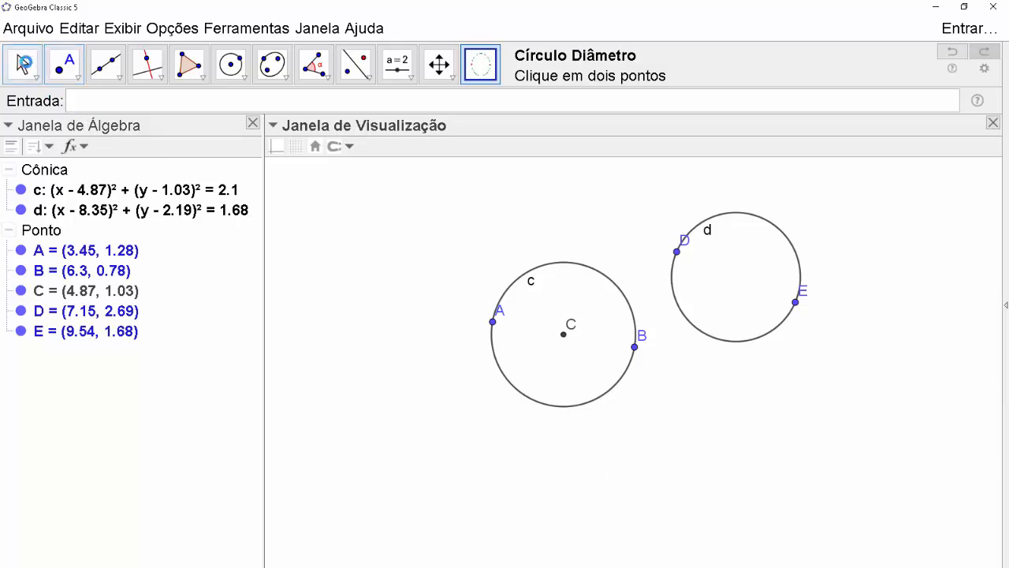
Delete all circles and points from the construction
{"action": "left_click", "coordinate": [23, 63]}
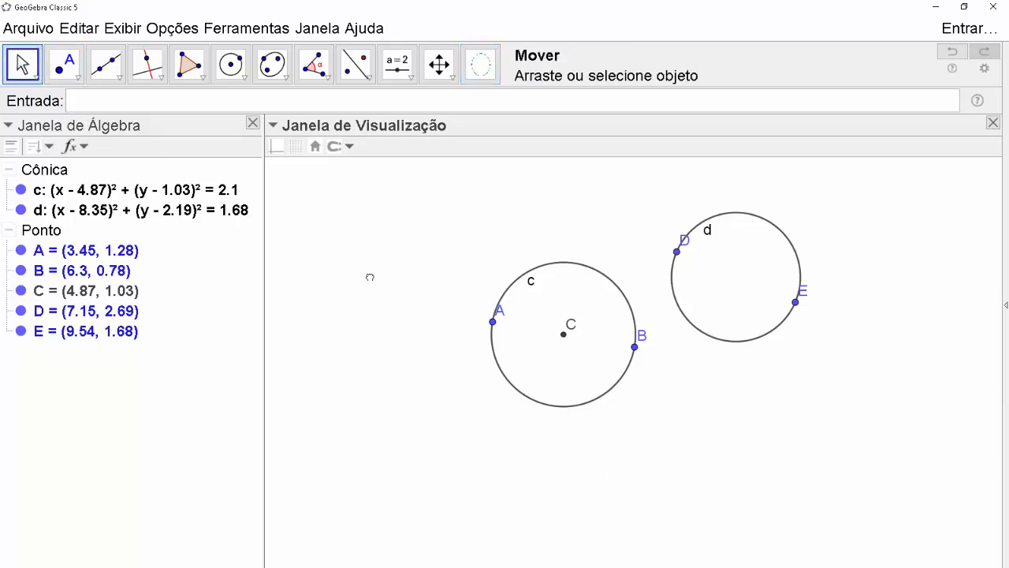
{"action": "key", "text": "ctrl+a"}
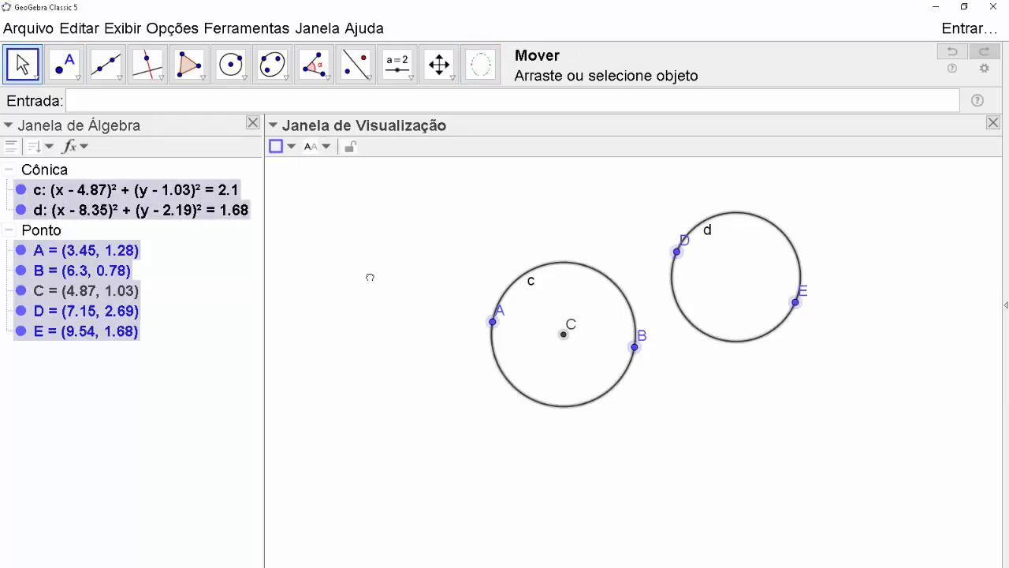
{"action": "key", "text": "Delete"}
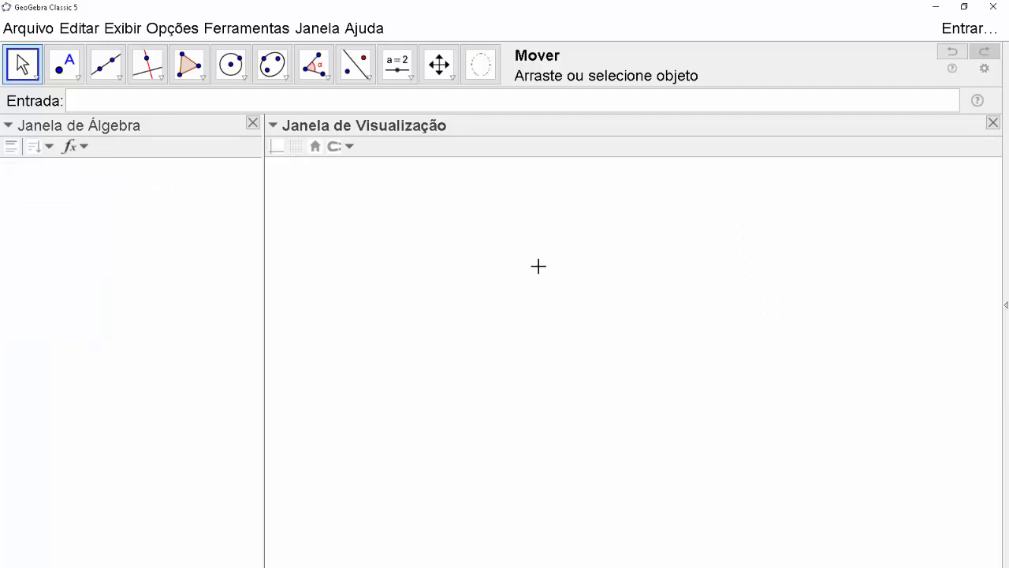
Draw a circle with the Círculo Diâmetro tool, using diameter endpoints at about (1.02, 1.97) and (4.21, 1.14)
{"action": "left_click", "coordinate": [480, 63]}
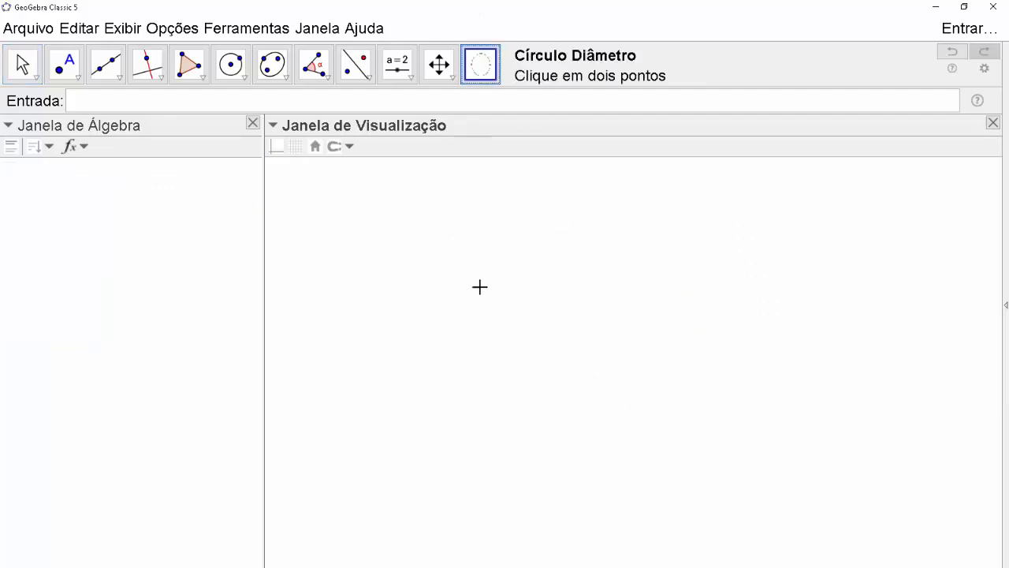
{"action": "left_click", "coordinate": [372, 287]}
{"action": "left_click", "coordinate": [531, 328]}
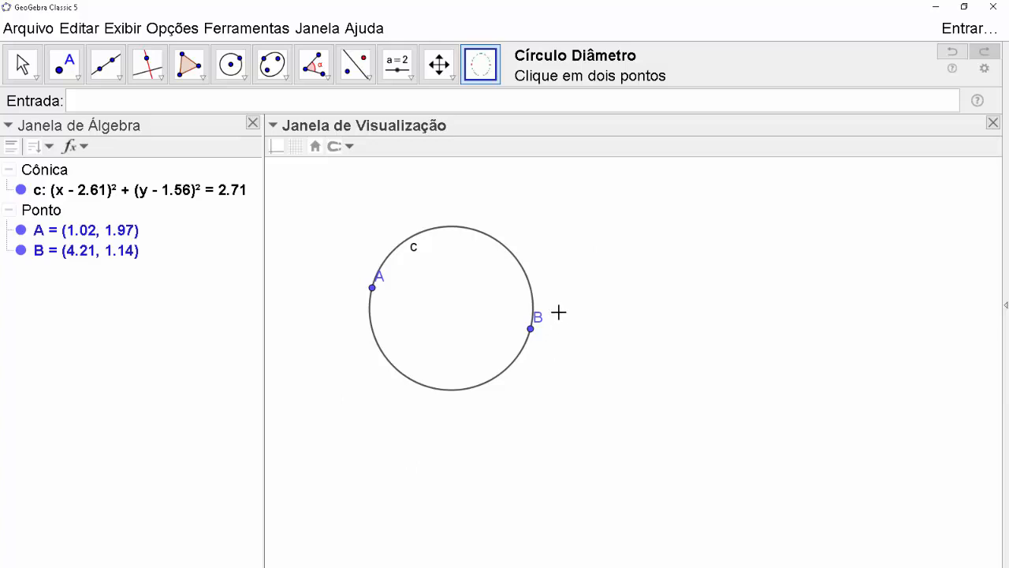
Create a second circle with the command CírculoDiâmetro(B,(5,3)) and return to the Move tool
{"action": "left_click", "coordinate": [326, 103]}
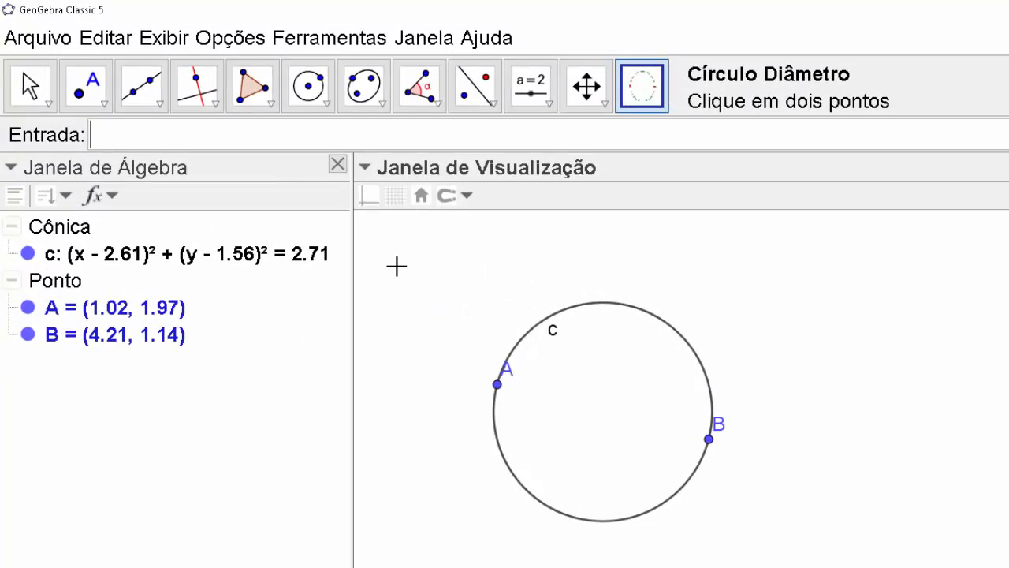
{"action": "type", "text": "Círculo"}
{"action": "key", "text": "Escape"}
{"action": "type", "text": "Diâmetro"}
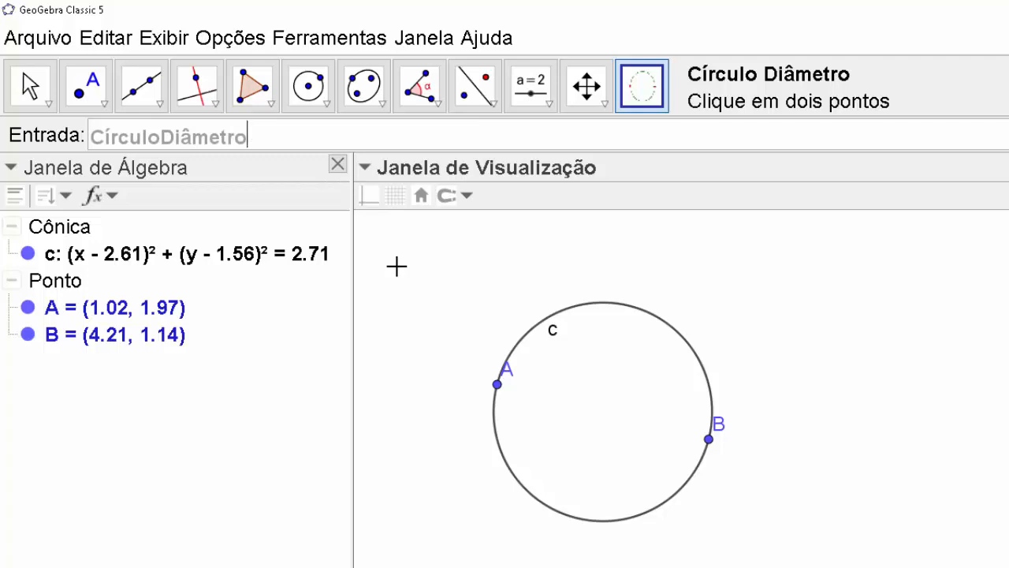
{"action": "type", "text": "(B,("}
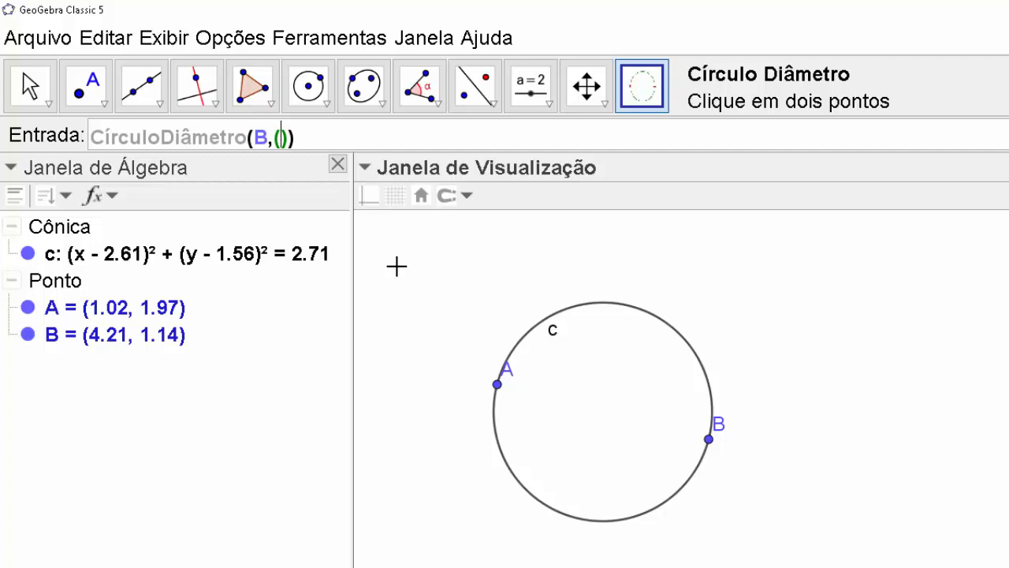
{"action": "type", "text": "5,3"}
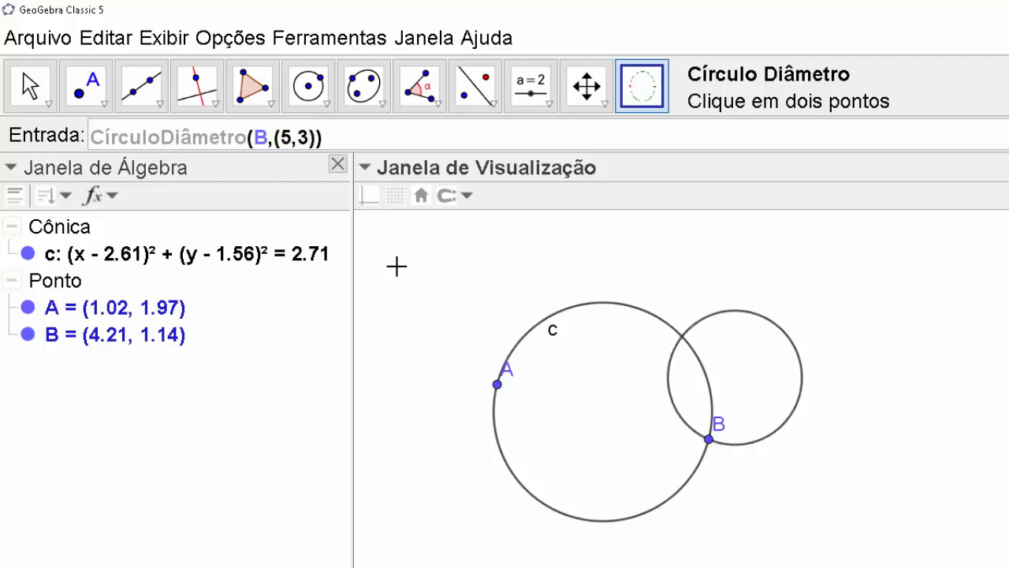
{"action": "key", "text": "Right"}
{"action": "key", "text": "Return"}
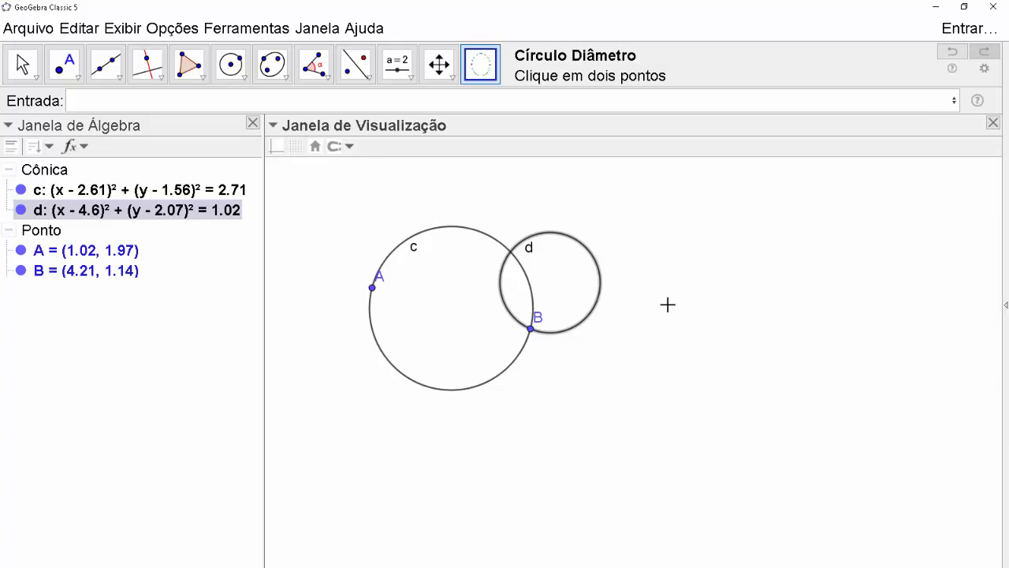
{"action": "key", "text": "Escape"}
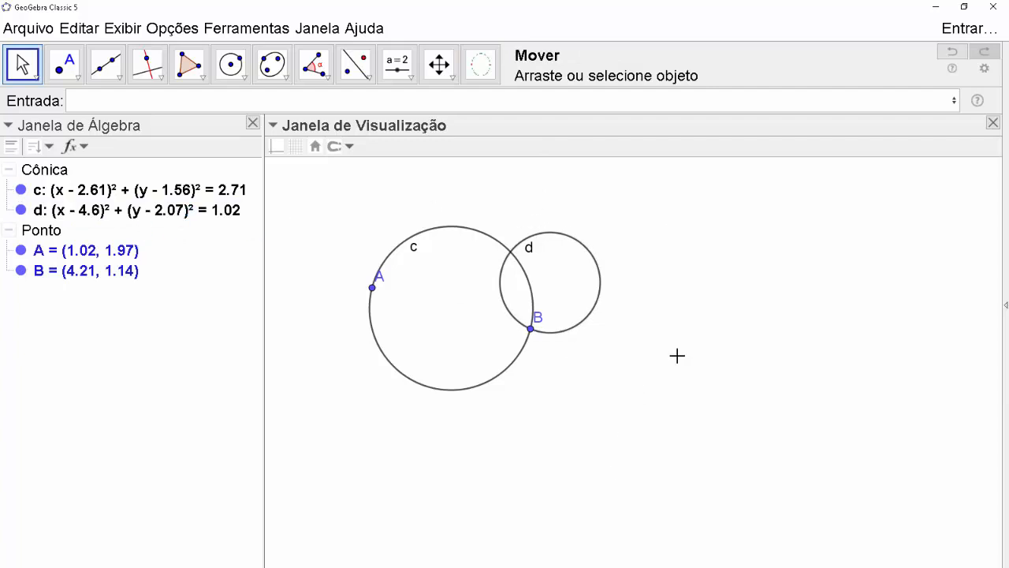
Show the coordinate axes behind the two circles and hide them again
{"action": "right_click", "coordinate": [678, 346]}
{"action": "left_click", "coordinate": [714, 393]}
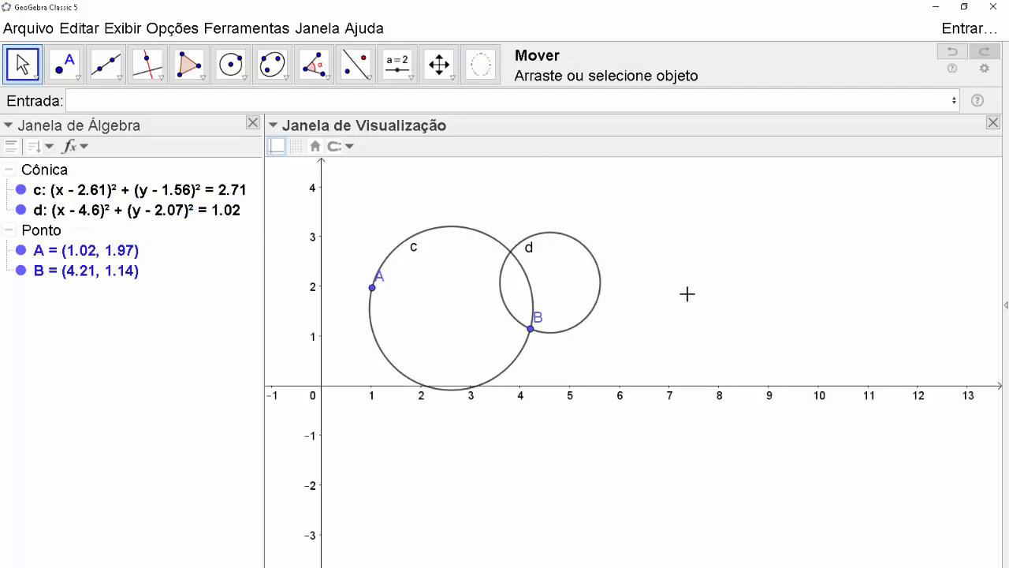
{"action": "right_click", "coordinate": [687, 292]}
{"action": "left_click", "coordinate": [719, 357]}
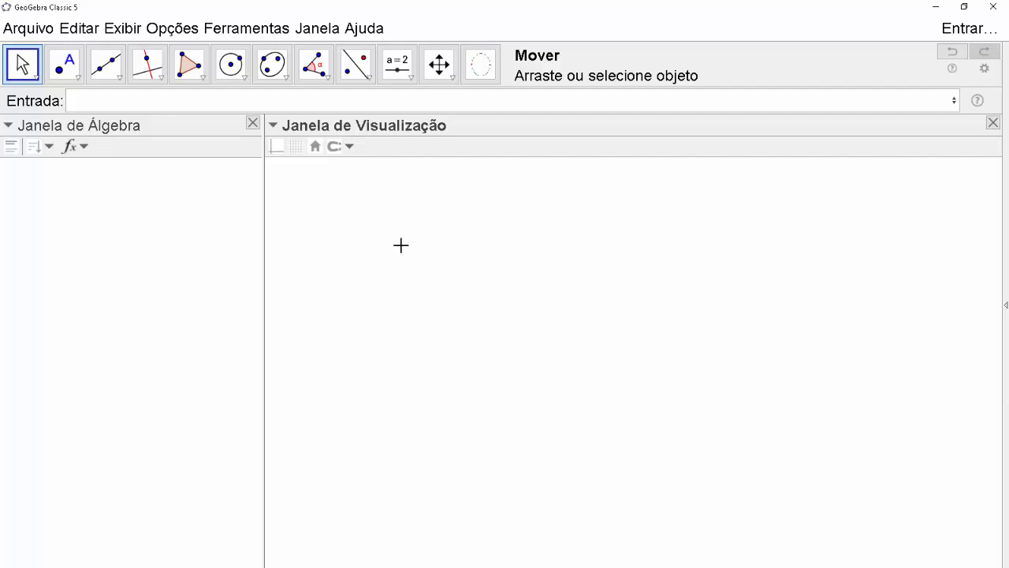
Place eleven free points scattered across the graphics view, from about (0.51, 0.71) to (10.53, 0.69)
{"action": "left_click", "coordinate": [64, 63]}
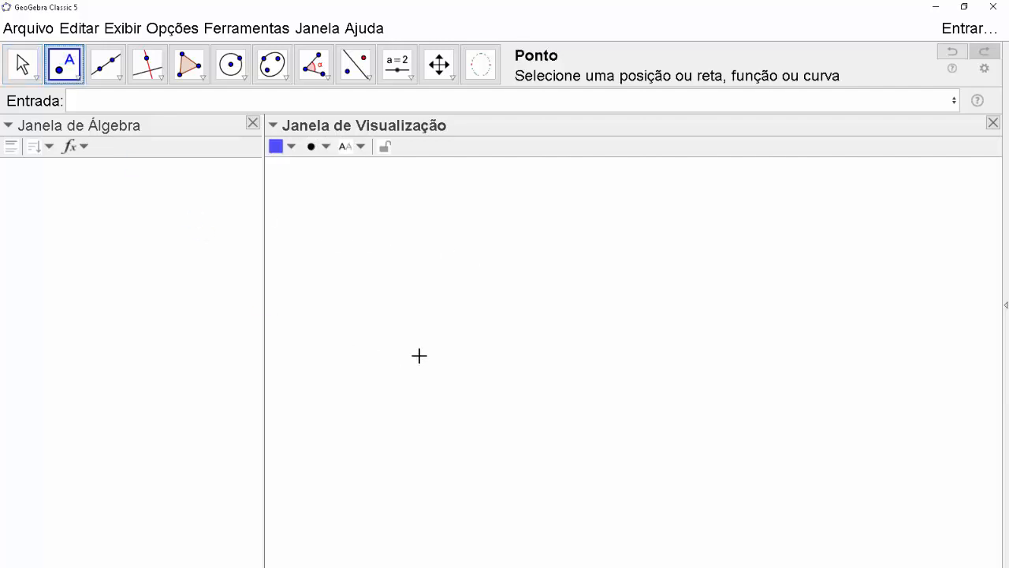
{"action": "left_click", "coordinate": [347, 349]}
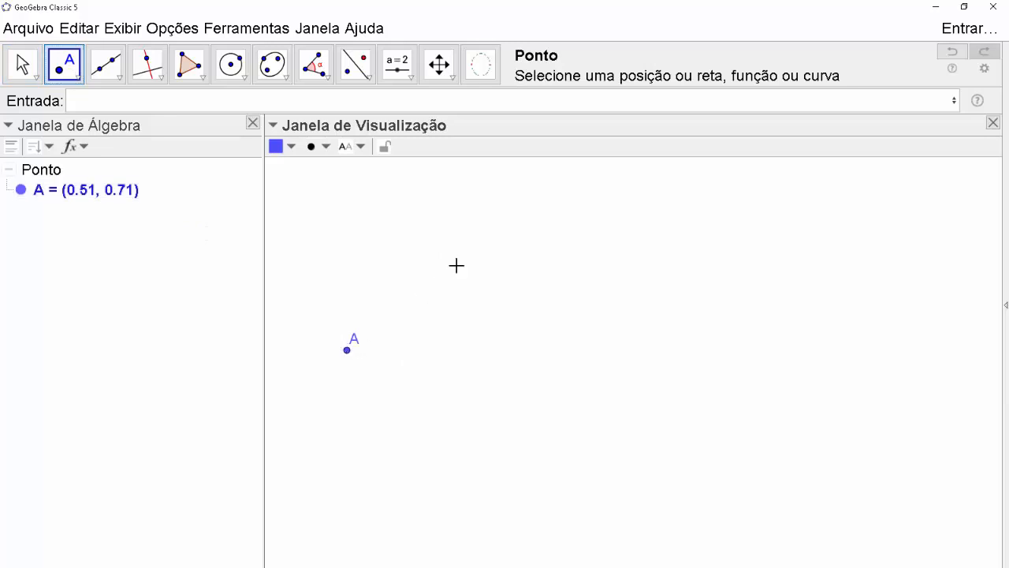
{"action": "left_click", "coordinate": [457, 265]}
{"action": "left_click", "coordinate": [461, 398]}
{"action": "left_click", "coordinate": [556, 346]}
{"action": "left_click", "coordinate": [647, 296]}
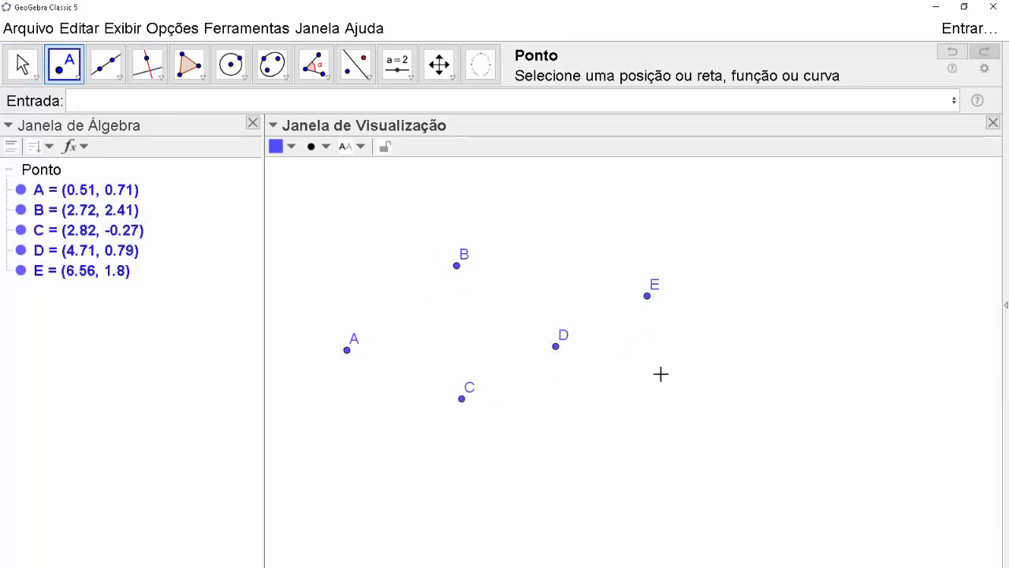
{"action": "left_click", "coordinate": [663, 376]}
{"action": "left_click", "coordinate": [731, 439]}
{"action": "left_click", "coordinate": [742, 369]}
{"action": "left_click", "coordinate": [766, 291]}
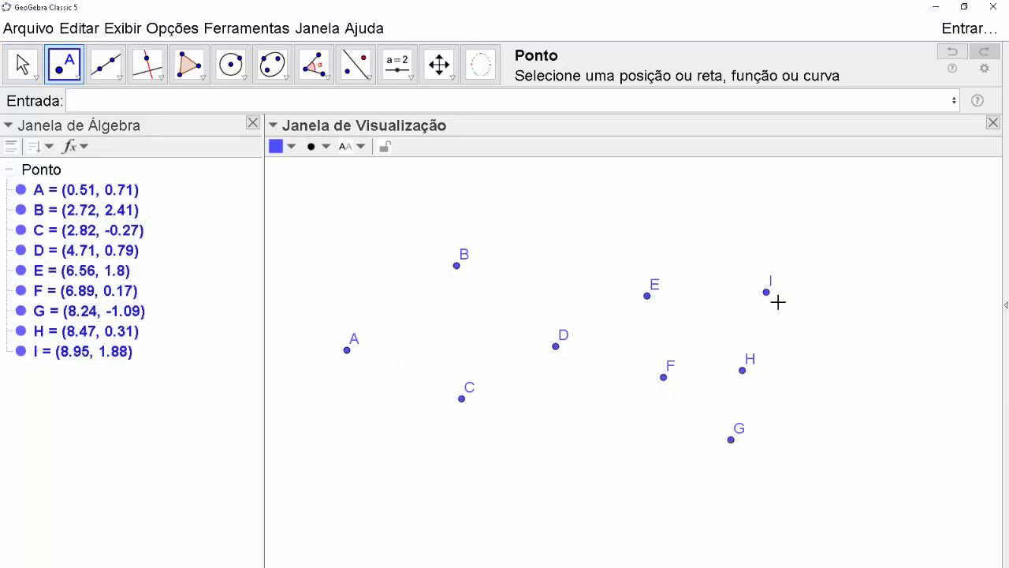
{"action": "left_click", "coordinate": [788, 338]}
{"action": "left_click", "coordinate": [845, 351]}
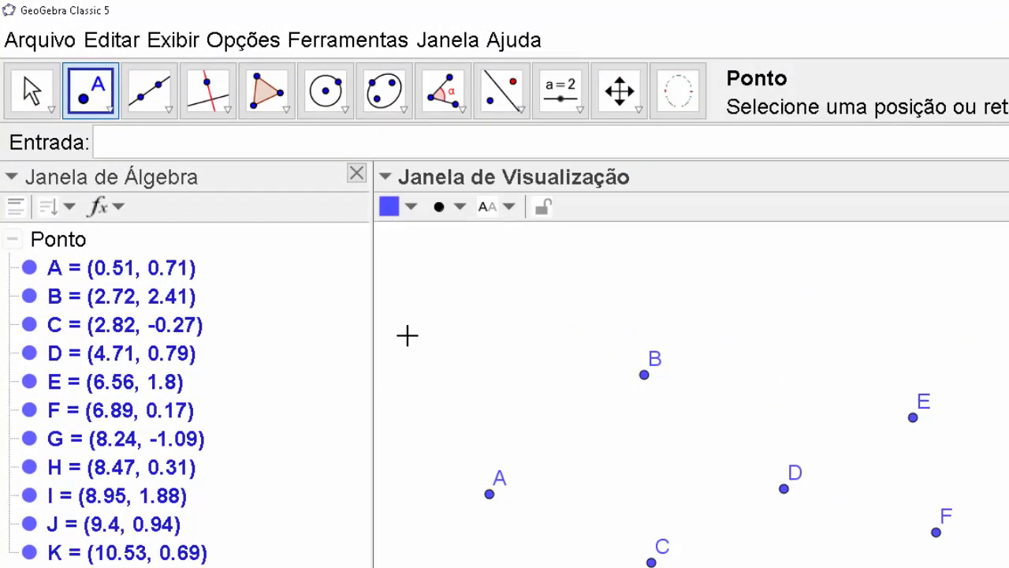
Create a list containing all eleven points, {A, B, C, D, E, F, G, H, I, J, K}
{"action": "left_click", "coordinate": [197, 151]}
{"action": "type", "text": "{"}
{"action": "key", "text": "BackSpace"}
{"action": "left_click", "coordinate": [70, 239]}
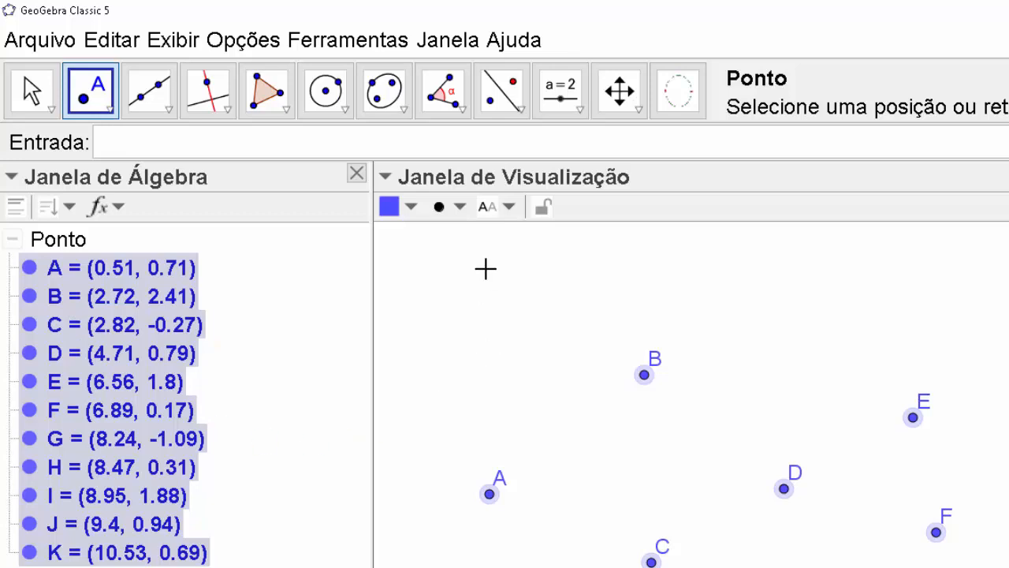
{"action": "left_click_drag", "start_coordinate": [80, 338], "coordinate": [139, 142]}
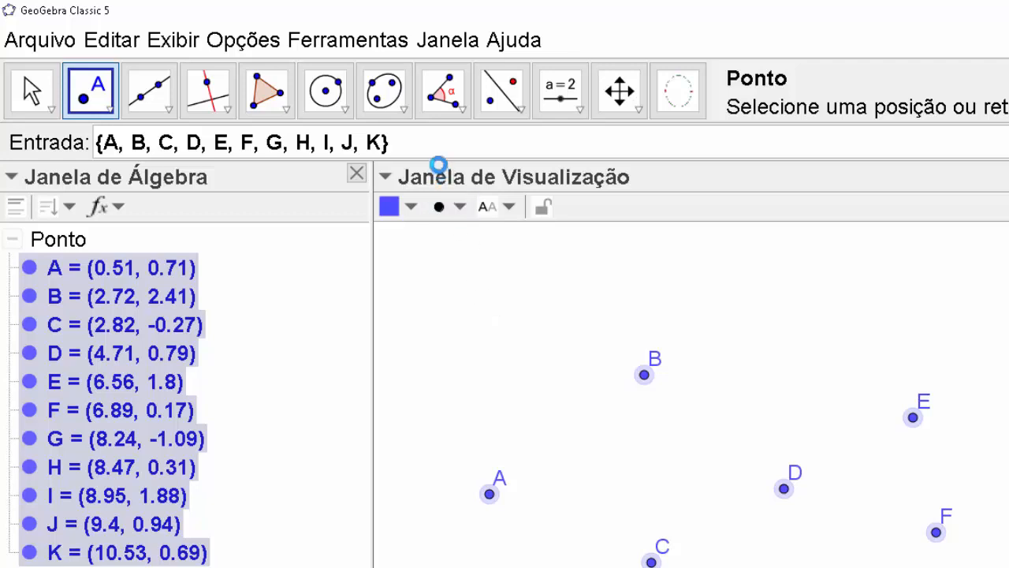
{"action": "left_click", "coordinate": [444, 135]}
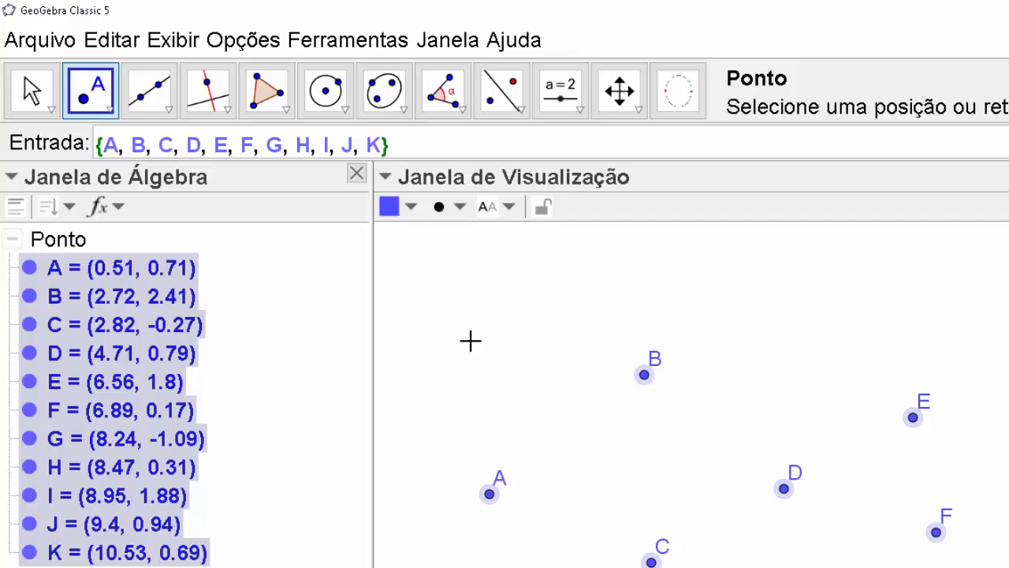
{"action": "key", "text": "Return"}
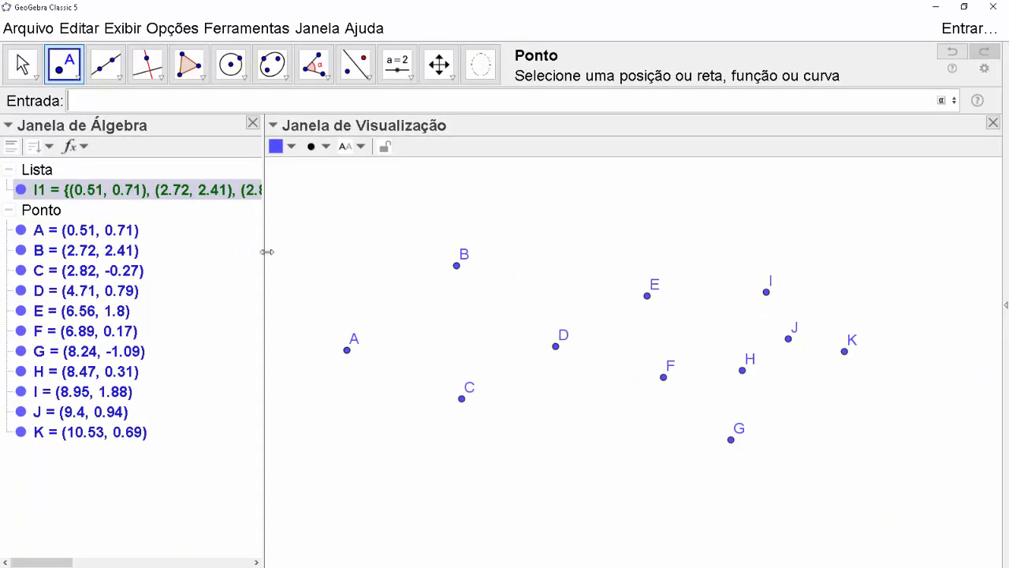
Widen the algebra view to inspect the point list, shrink it to a narrow column and leave the Point tool
{"action": "left_click_drag", "start_coordinate": [266, 252], "coordinate": [572, 277]}
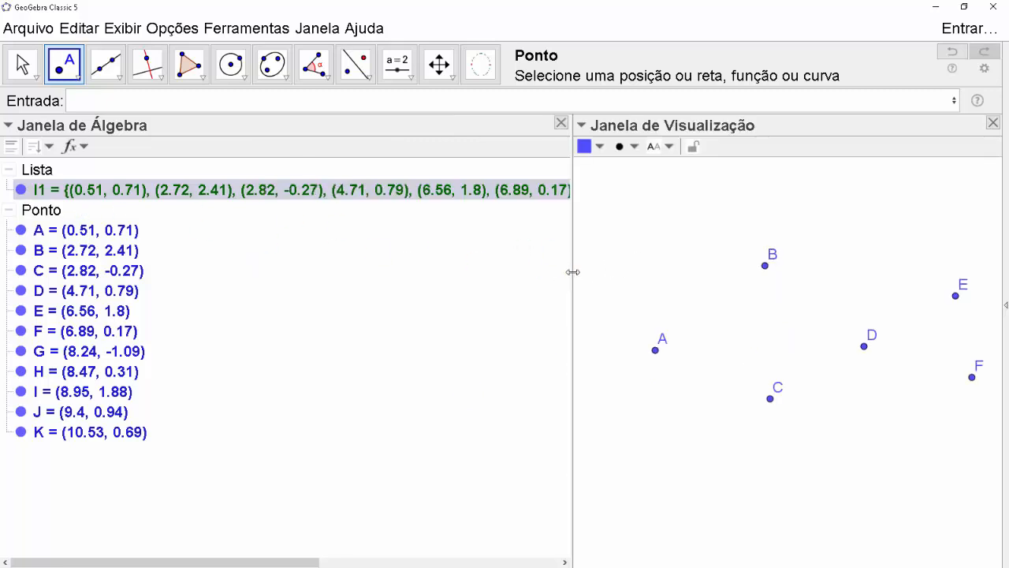
{"action": "left_click_drag", "start_coordinate": [572, 272], "coordinate": [173, 286]}
{"action": "key", "text": "Escape"}
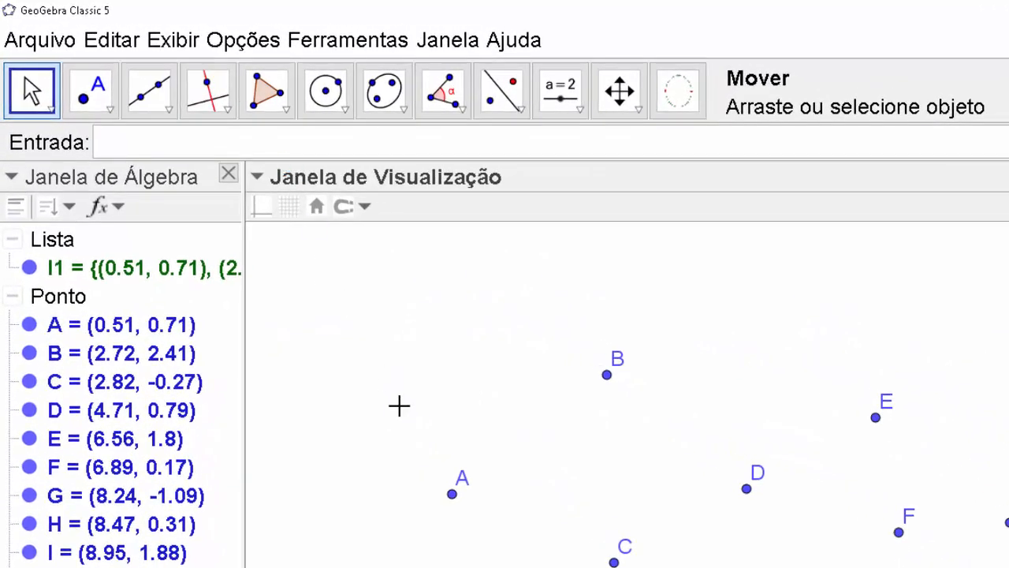
Start a Sequência command with the expression CírculoDiâmetro(l1(k), l1(k+1)), using the form with variable, initial and final value
{"action": "type", "text": "Sequ"}
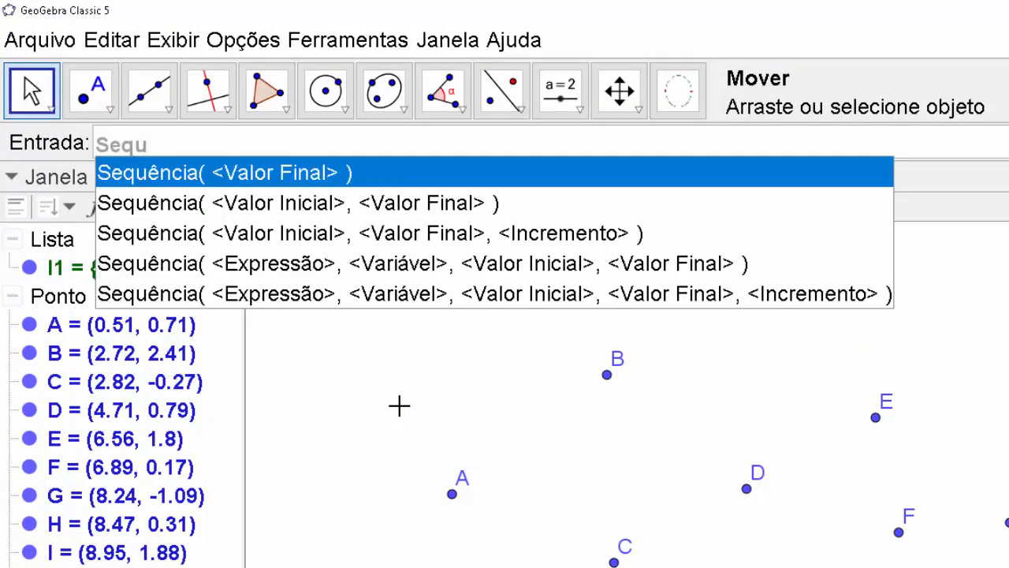
{"action": "left_click", "coordinate": [341, 267]}
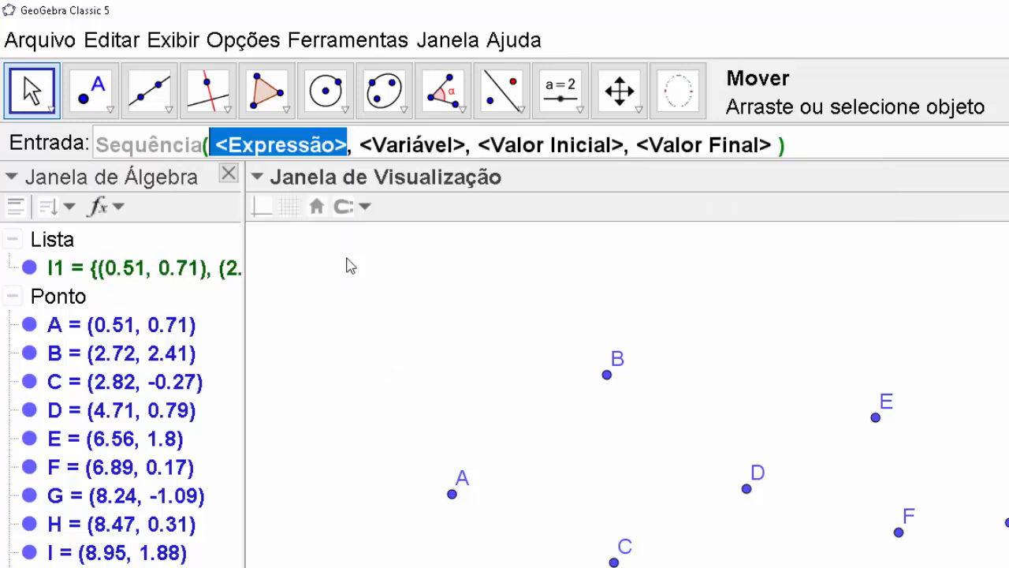
{"action": "type", "text": "Círculo"}
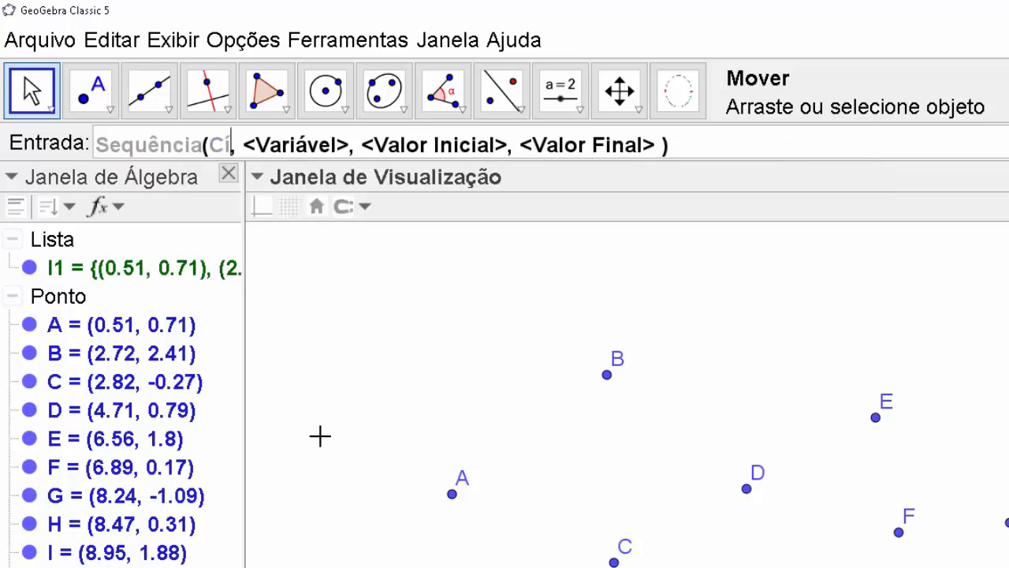
{"action": "type", "text": "Diâmetro("}
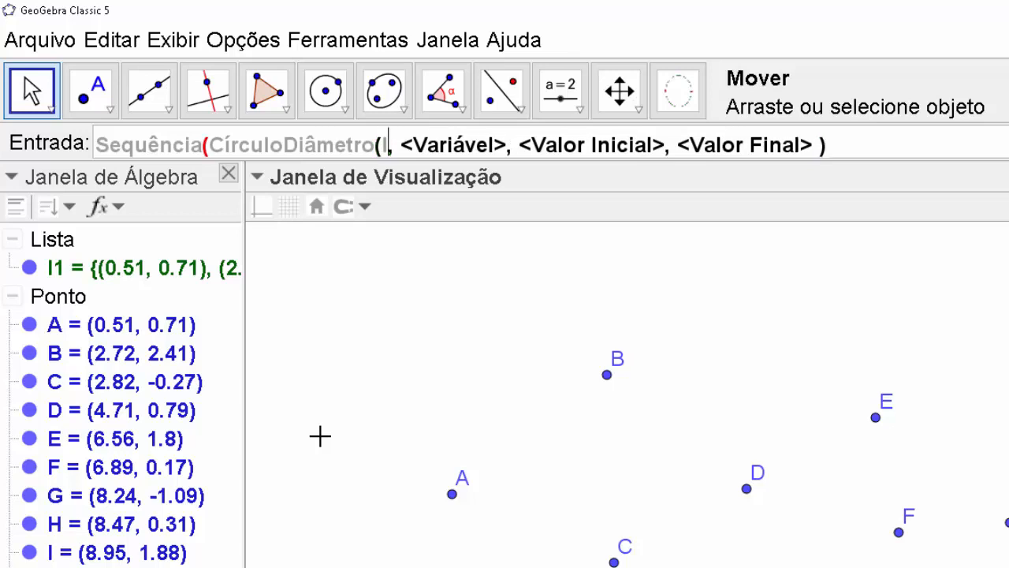
{"action": "type", "text": "l1("}
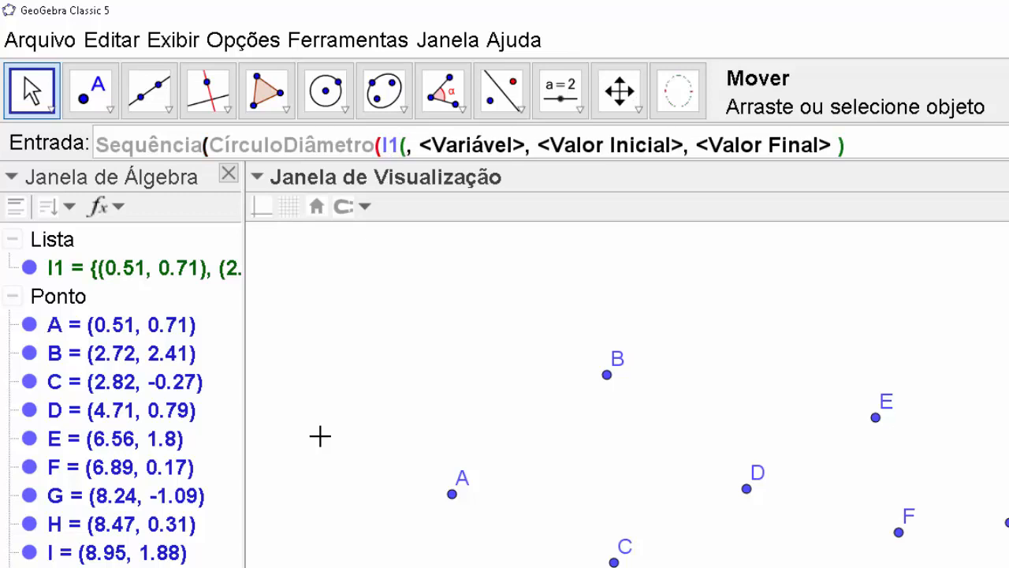
{"action": "type", "text": "k)"}
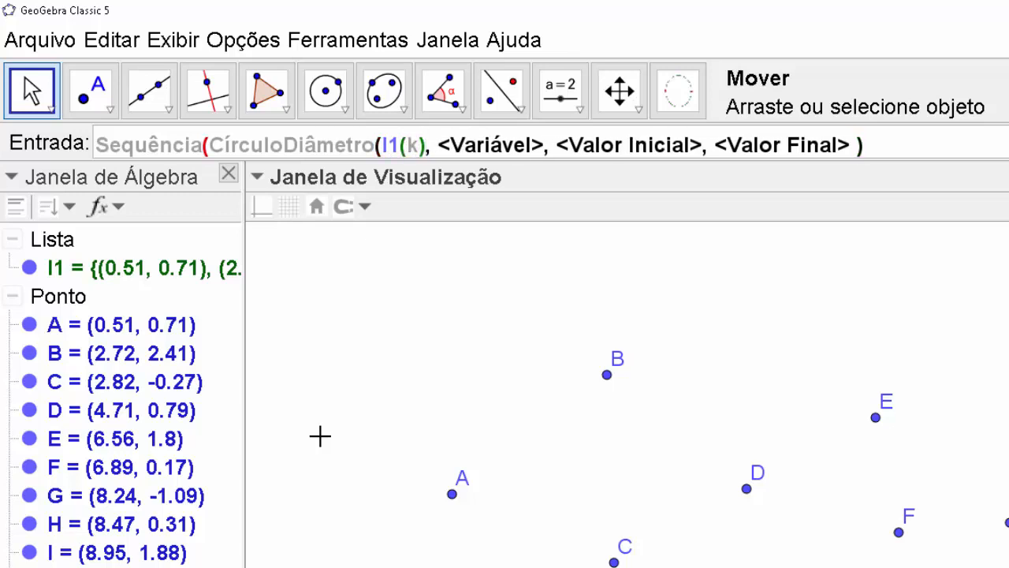
{"action": "key", "text": "Tab"}
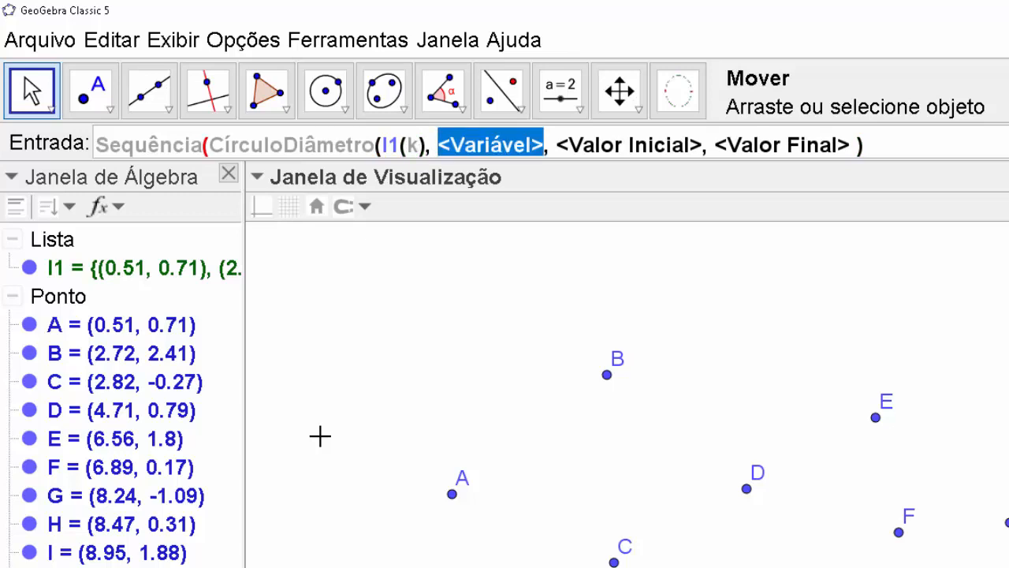
{"action": "key", "text": "Left"}
{"action": "key", "text": "Left"}
{"action": "key", "text": "Tab"}
{"action": "type", "text": "l1(k+"}
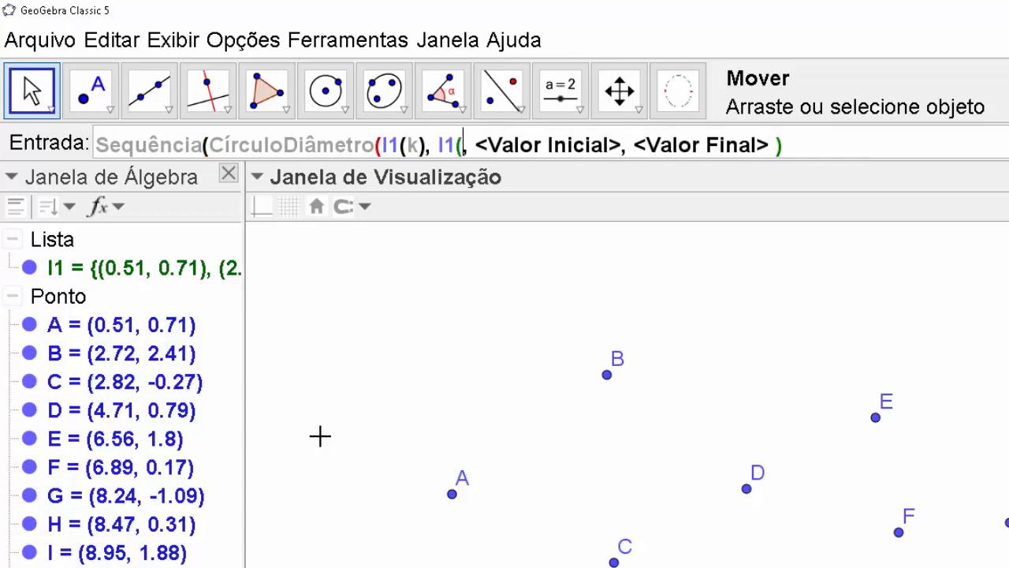
{"action": "type", "text": "1)"}
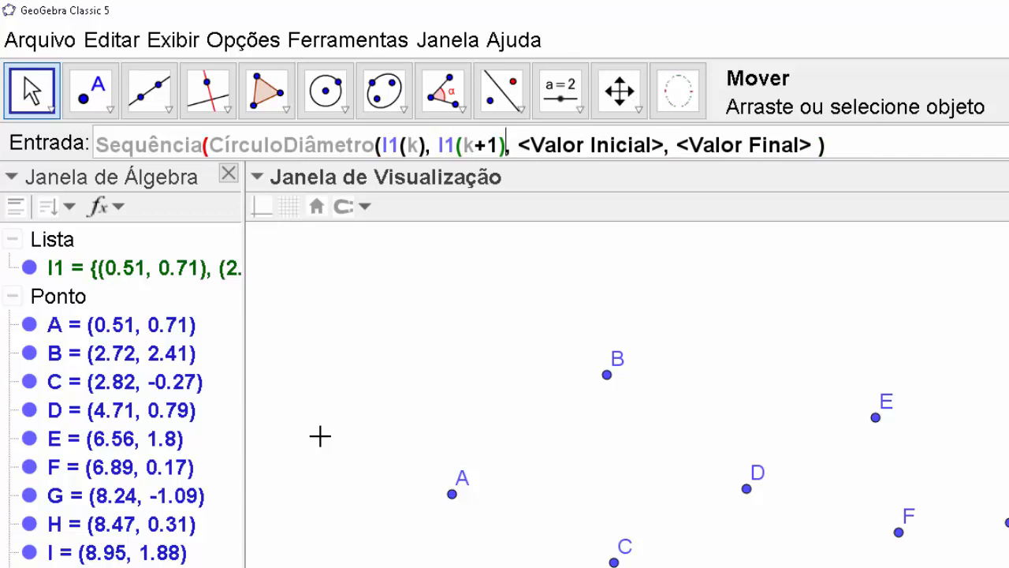
{"action": "type", "text": ")"}
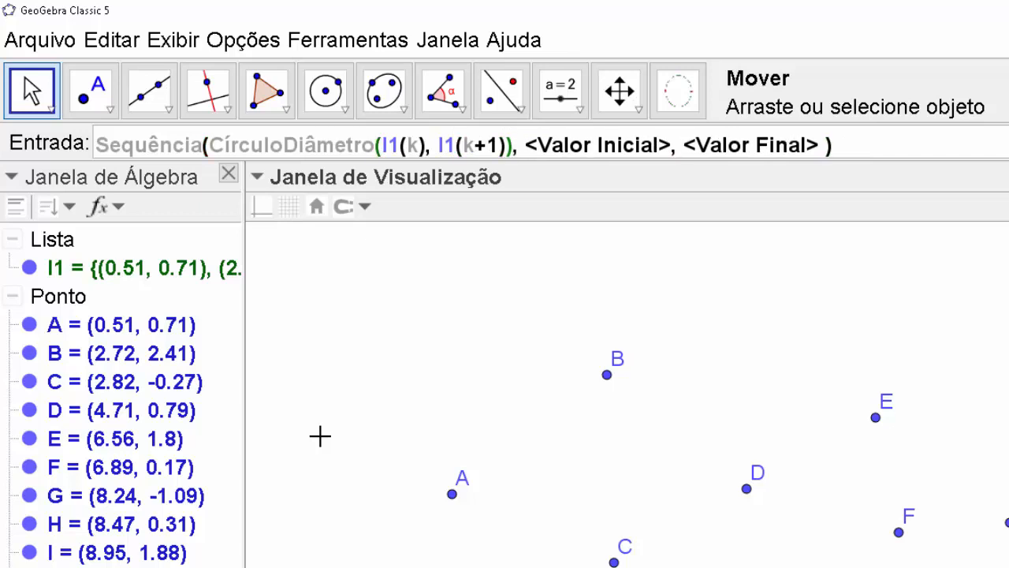
Complete the sequence with variable k running from 1 to Comprimento(l1)-1, create the list of circles and deselect it
{"action": "key", "text": "Tab"}
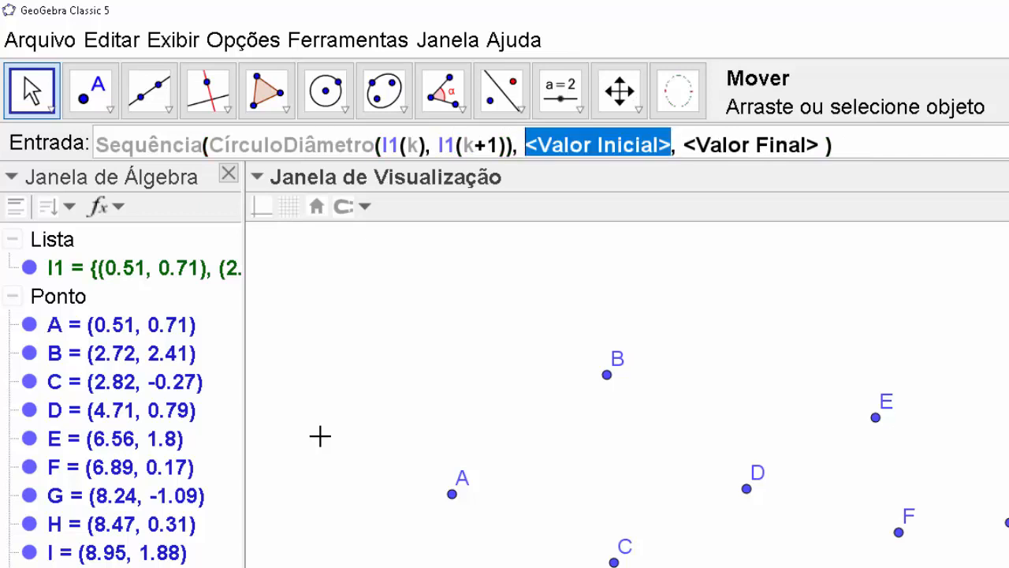
{"action": "type", "text": "k"}
{"action": "key", "text": "Tab"}
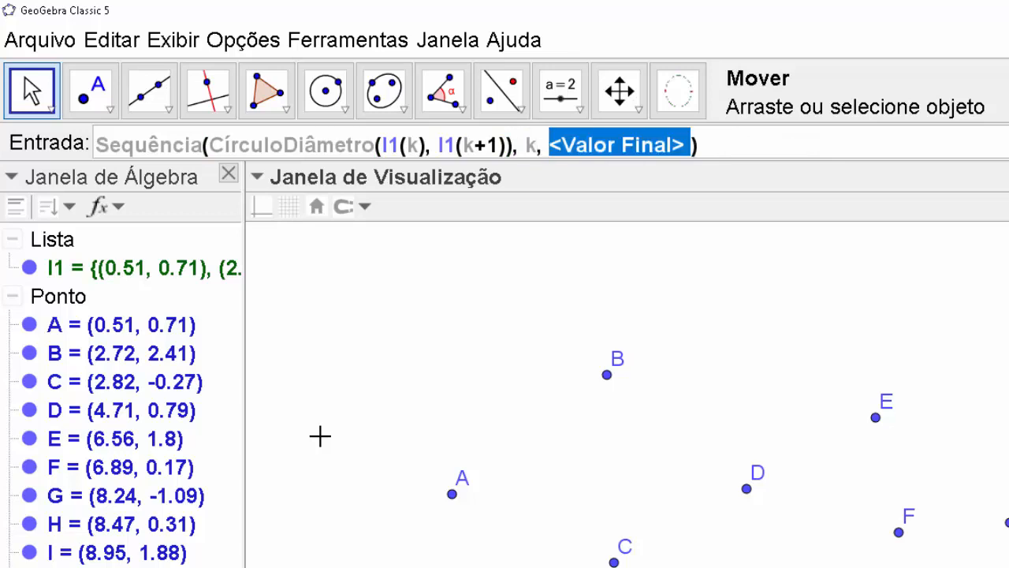
{"action": "type", "text": "1,"}
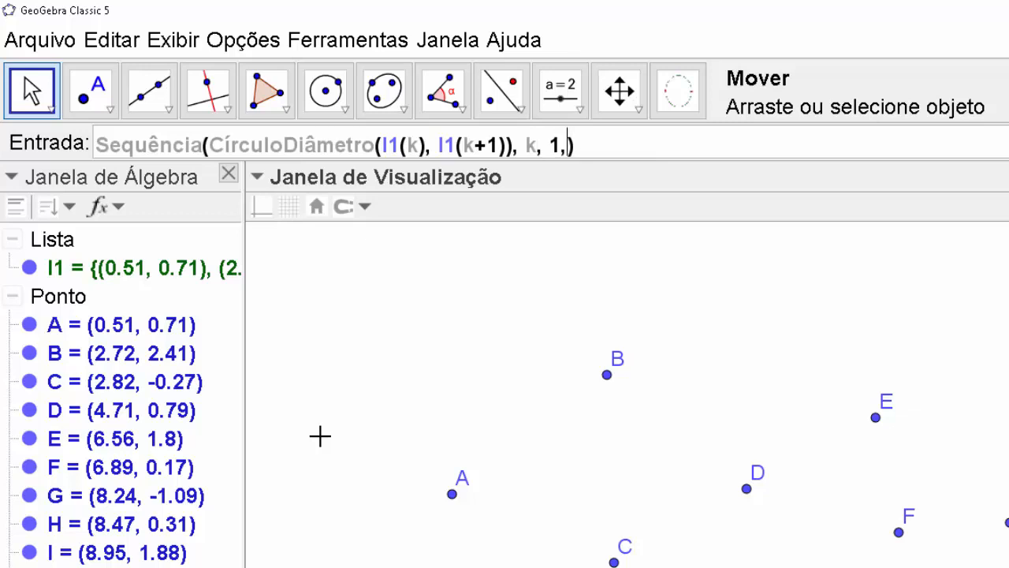
{"action": "type", "text": "Compri"}
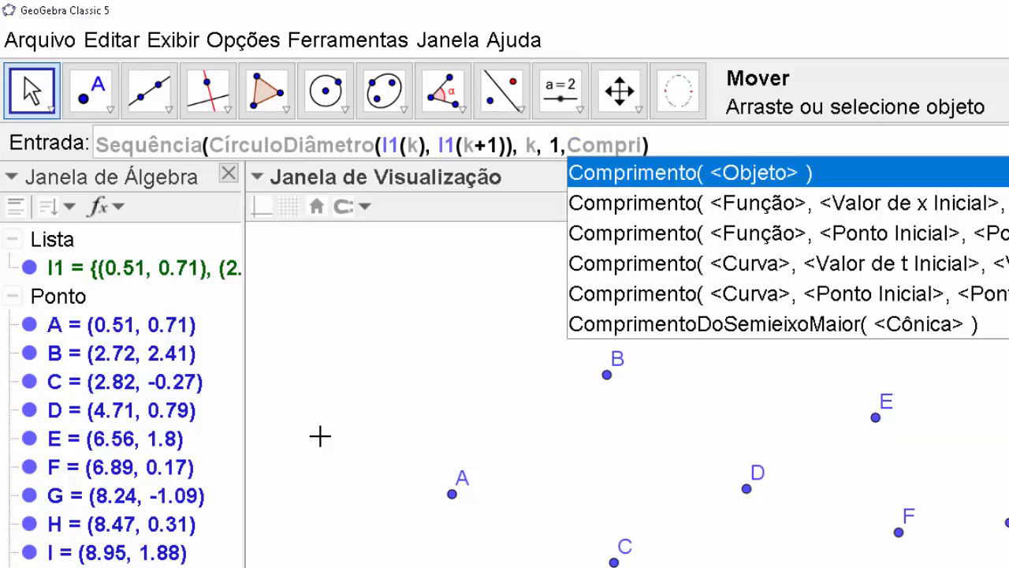
{"action": "key", "text": "Return"}
{"action": "type", "text": "l1"}
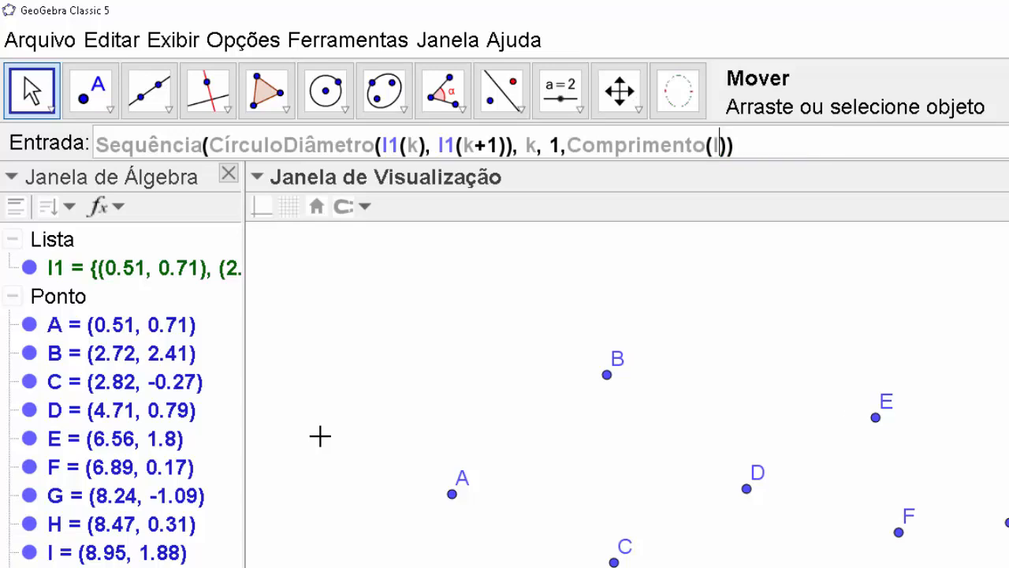
{"action": "key", "text": "Right"}
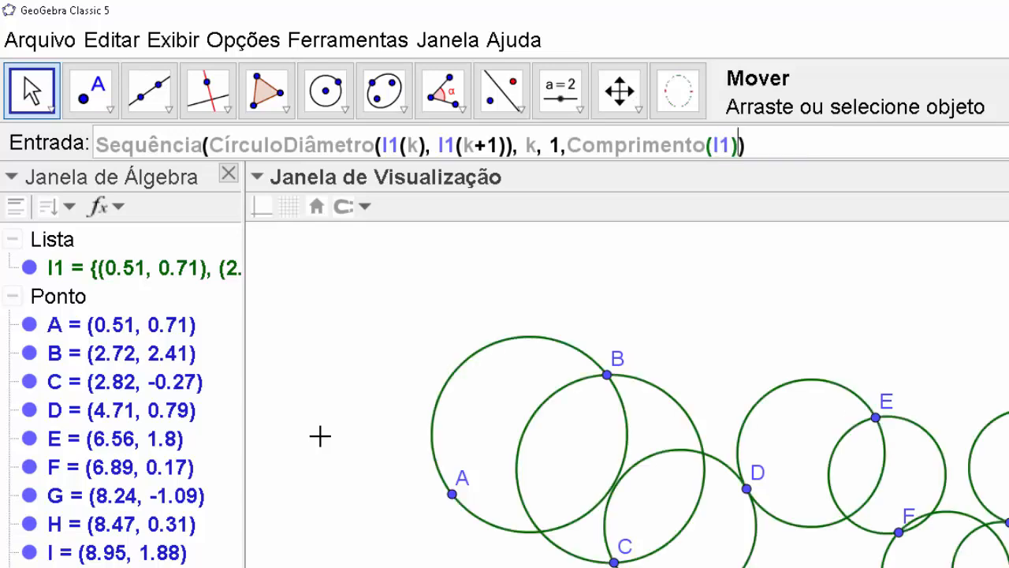
{"action": "type", "text": "-1"}
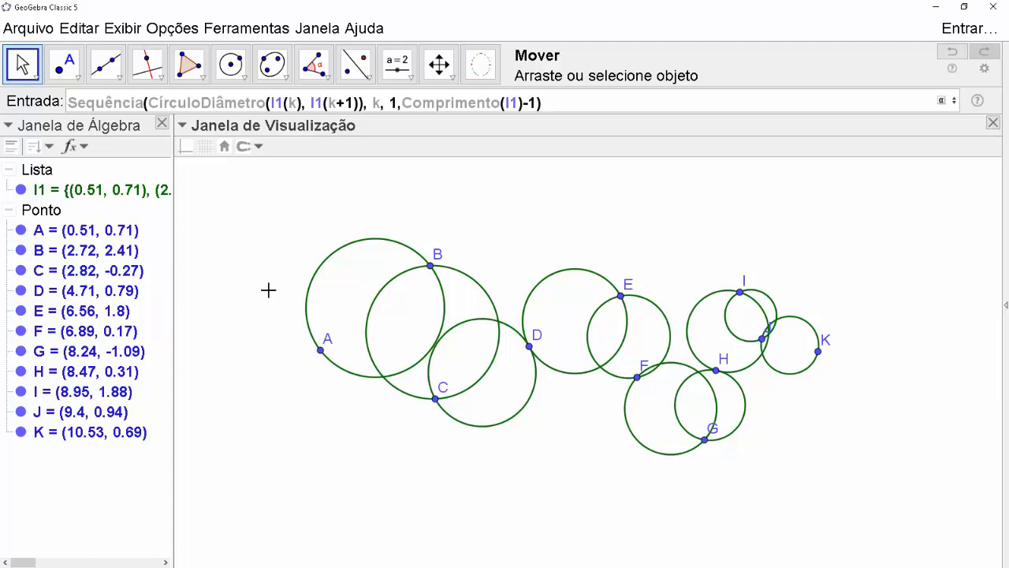
{"action": "key", "text": "Return"}
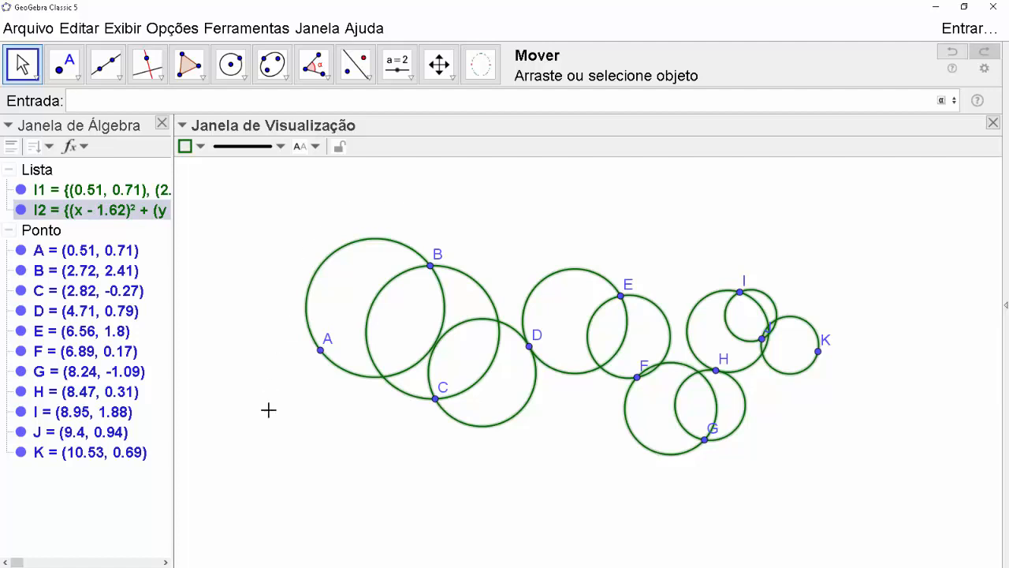
{"action": "left_click_drag", "start_coordinate": [272, 428], "coordinate": [305, 467]}
{"action": "left_click", "coordinate": [305, 468]}
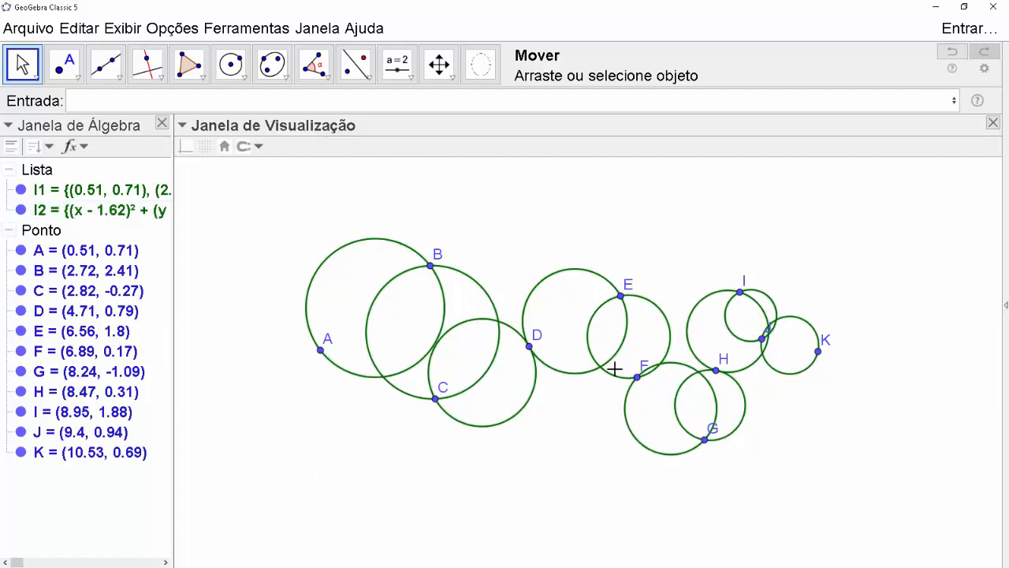
Move point F to about (6.91, 3.29), D to (3.18, 1.39), H to (7.77, -0.02) and J to (10.01, -1.12)
{"action": "left_click_drag", "start_coordinate": [636, 377], "coordinate": [637, 223]}
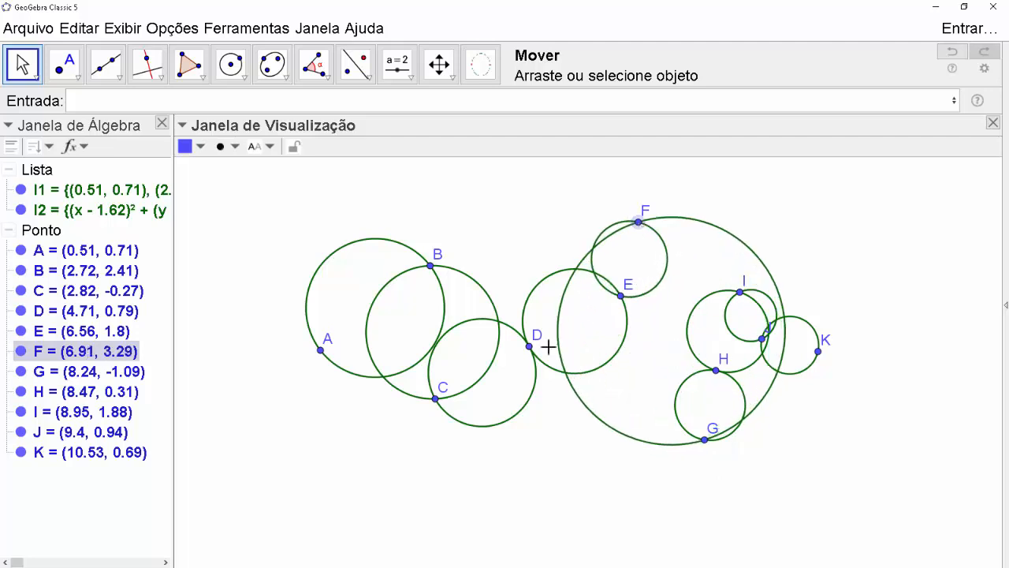
{"action": "left_click", "coordinate": [521, 352]}
{"action": "left_click_drag", "start_coordinate": [521, 352], "coordinate": [454, 318]}
{"action": "left_click_drag", "start_coordinate": [715, 370], "coordinate": [681, 386]}
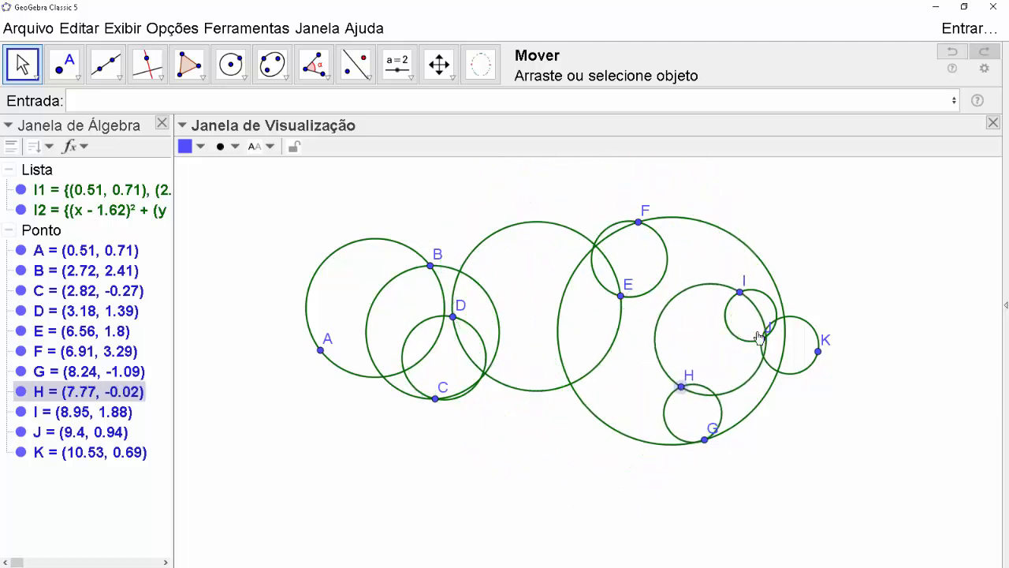
{"action": "left_click_drag", "start_coordinate": [763, 339], "coordinate": [792, 442]}
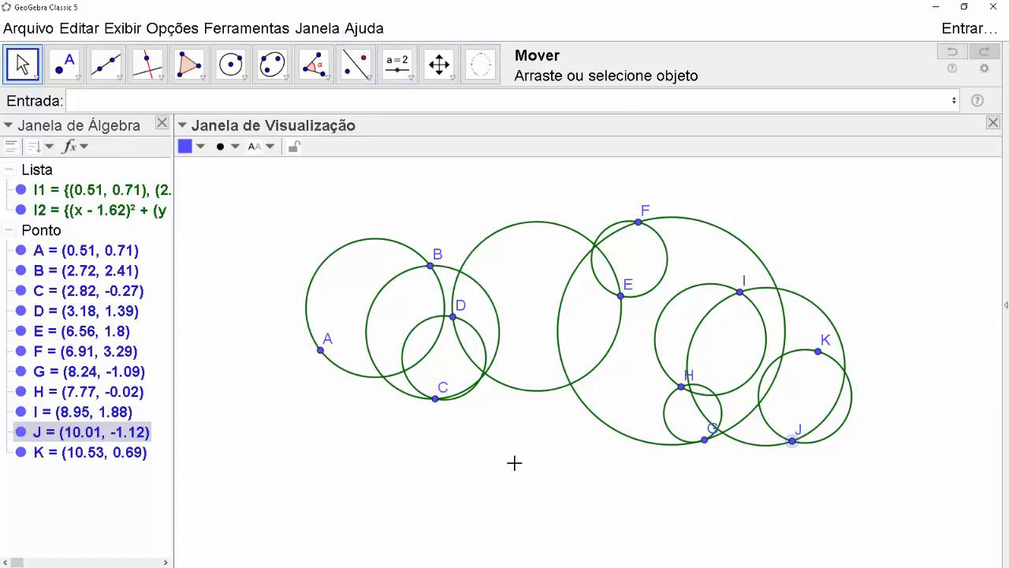
Delete all points, circles and lists from the construction
{"action": "left_click", "coordinate": [513, 467]}
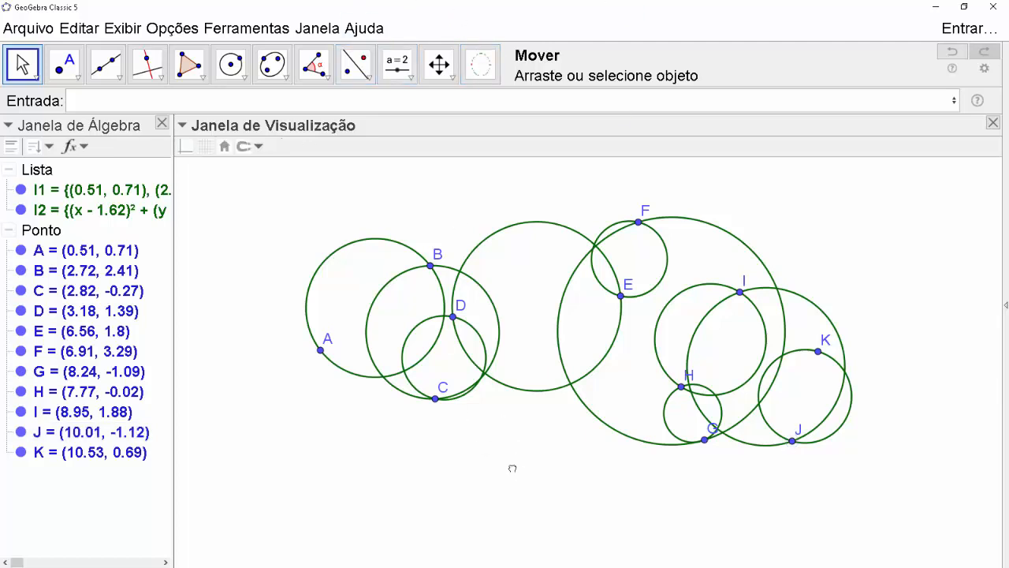
{"action": "key", "text": "ctrl+a"}
{"action": "key", "text": "Delete"}
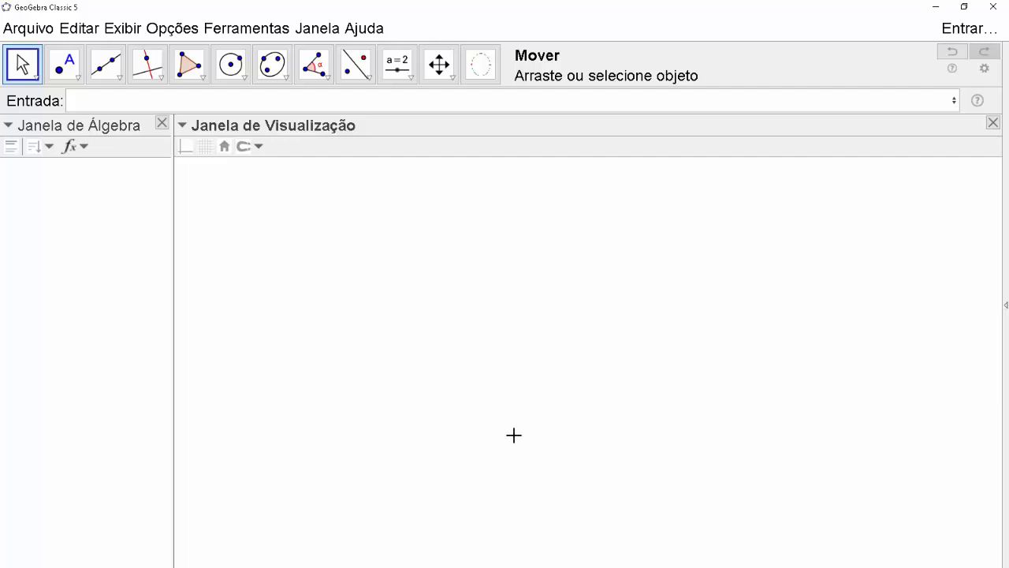
Save the current settings with the custom tool included, then activate the Círculo Diâmetro tool briefly and return to Mover
{"action": "left_click", "coordinate": [174, 27]}
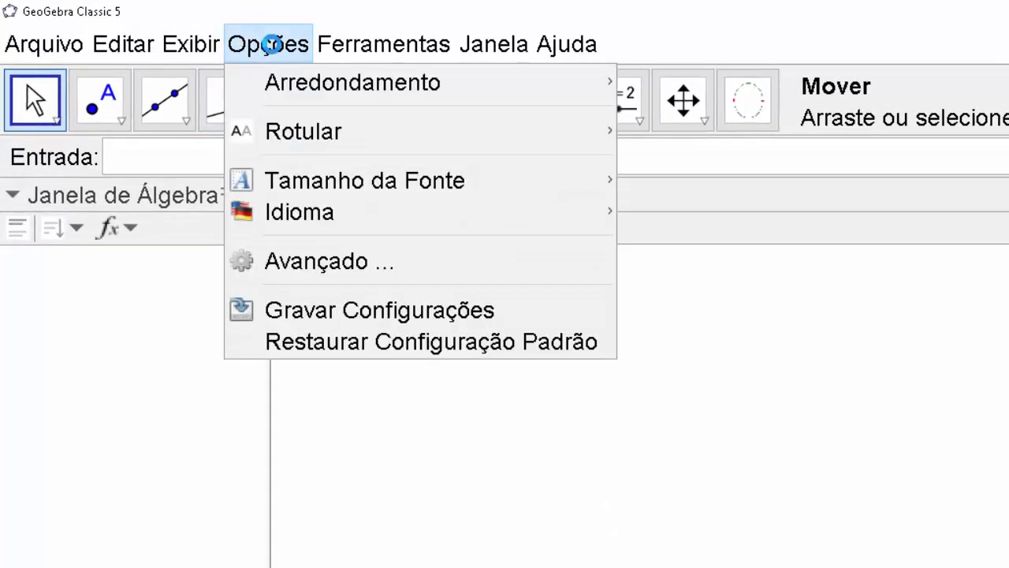
{"action": "left_click", "coordinate": [405, 309]}
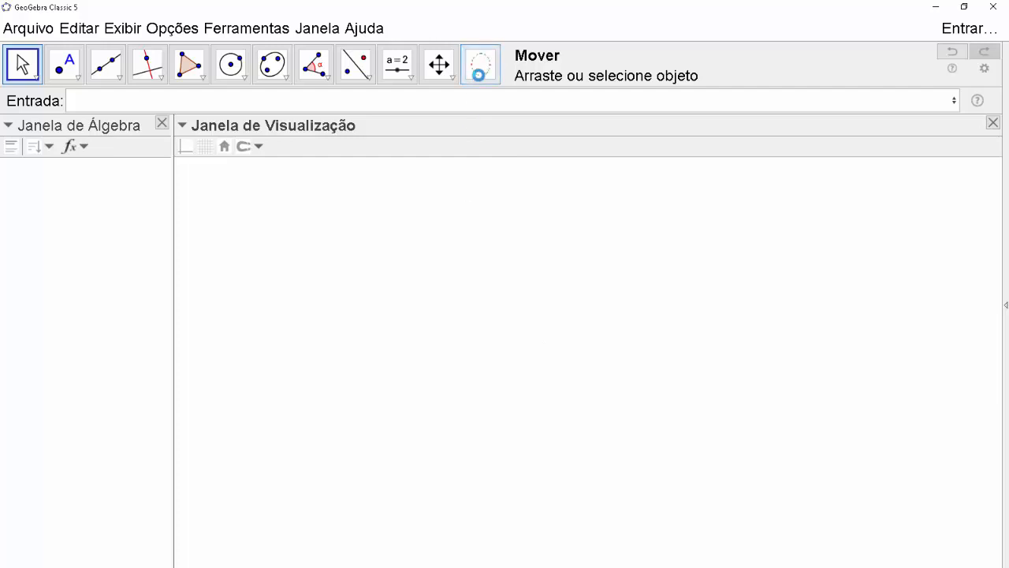
{"action": "left_click", "coordinate": [479, 71]}
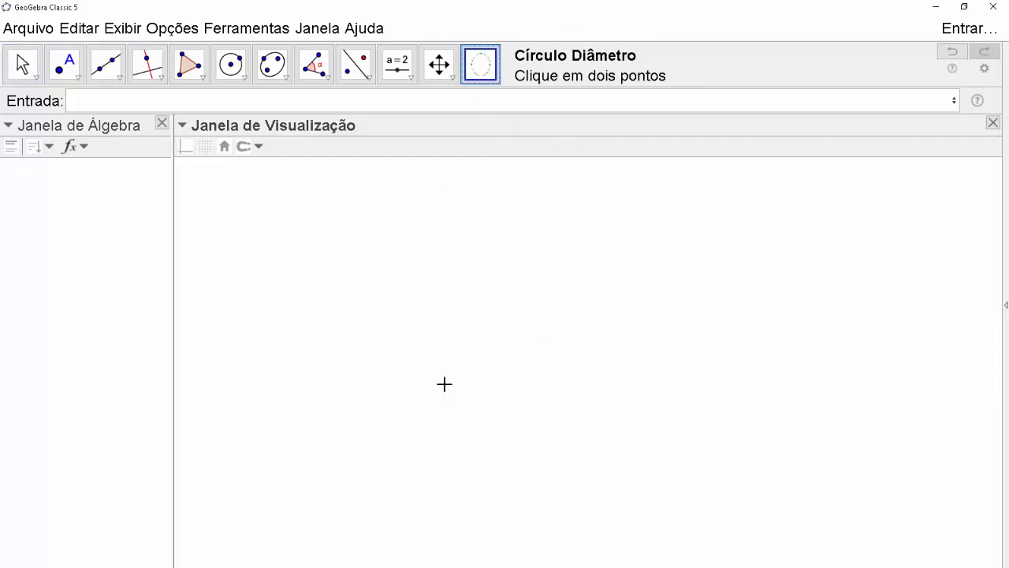
{"action": "key", "text": "Escape"}
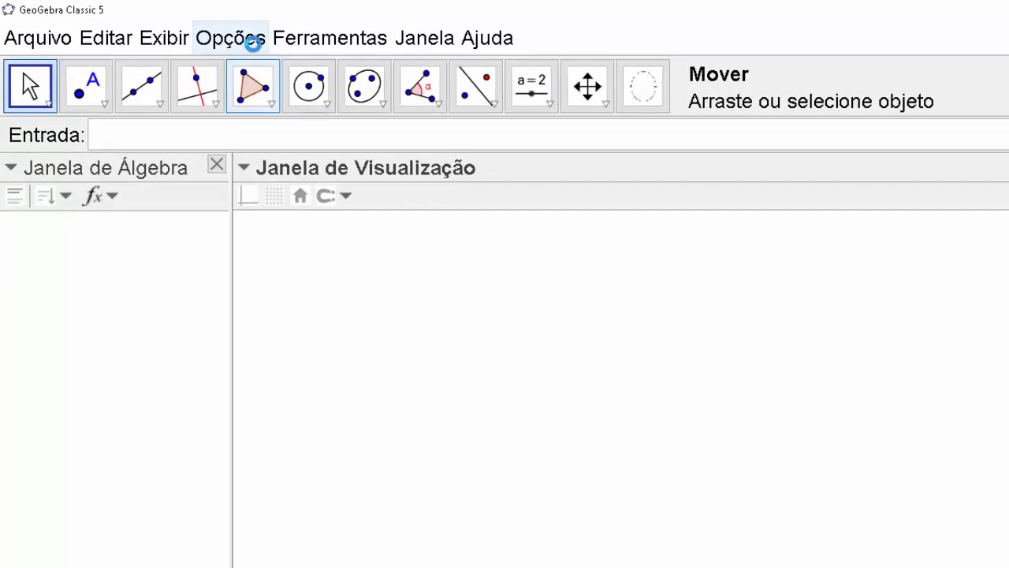
Open the toolbar configuration and remove Círculo Diâmetro from the general toolbar's tool list
{"action": "left_click", "coordinate": [315, 38]}
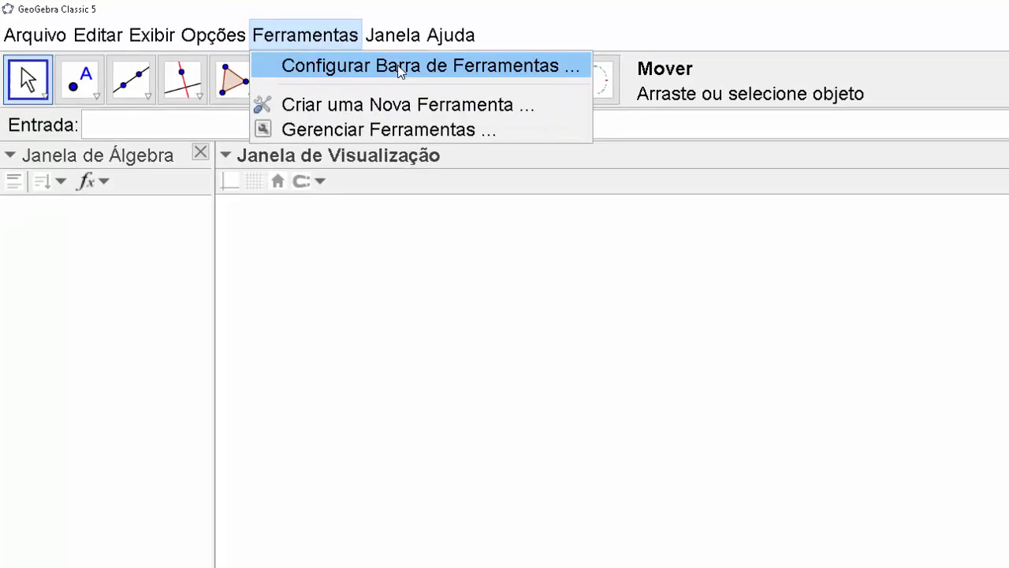
{"action": "left_click", "coordinate": [323, 53]}
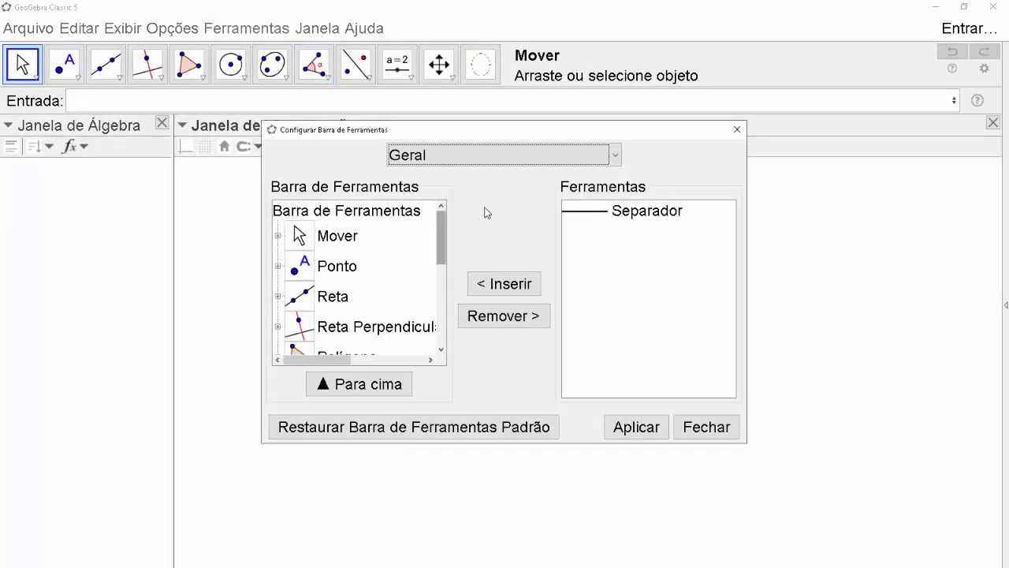
{"action": "scroll", "coordinate": [430, 241], "scroll_direction": "down", "scroll_amount": 5}
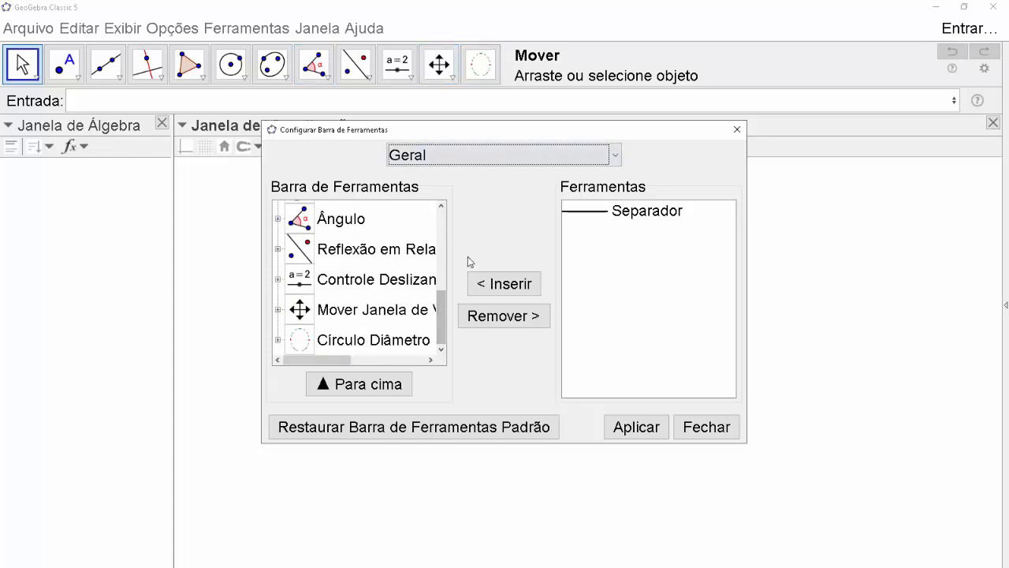
{"action": "scroll", "coordinate": [402, 276], "scroll_direction": "up", "scroll_amount": 5}
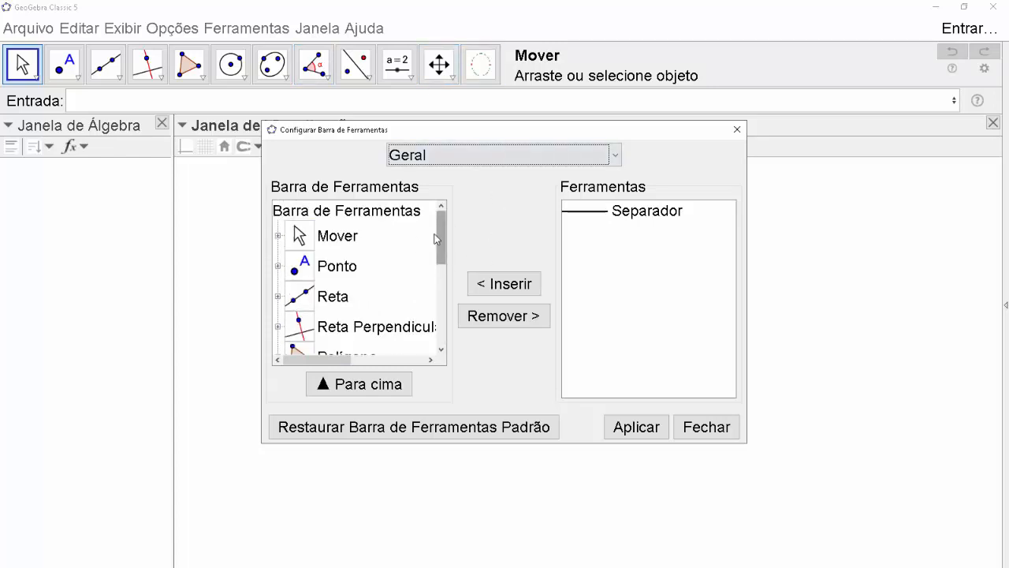
{"action": "left_click_drag", "start_coordinate": [441, 236], "coordinate": [443, 335]}
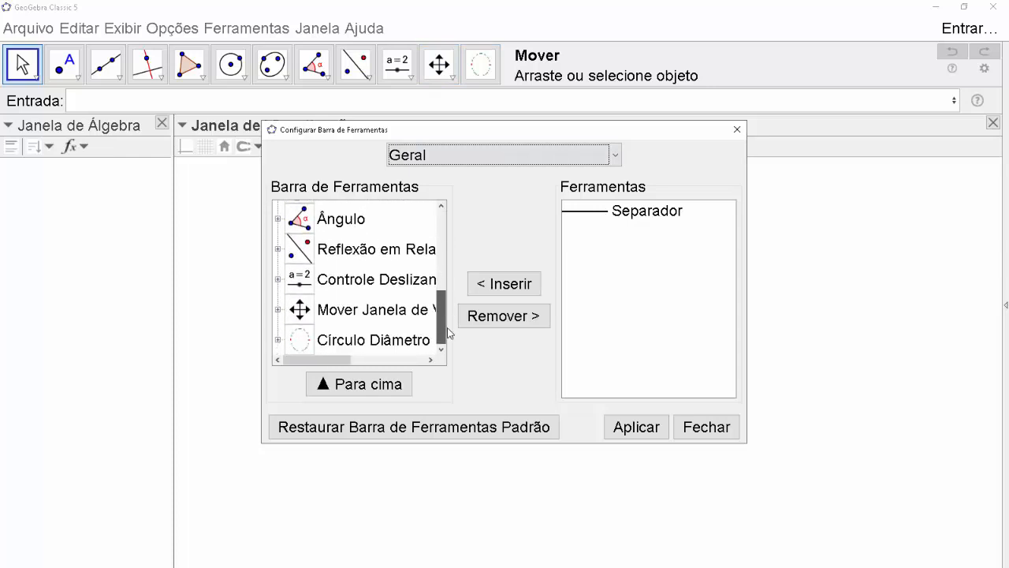
{"action": "left_click", "coordinate": [388, 344]}
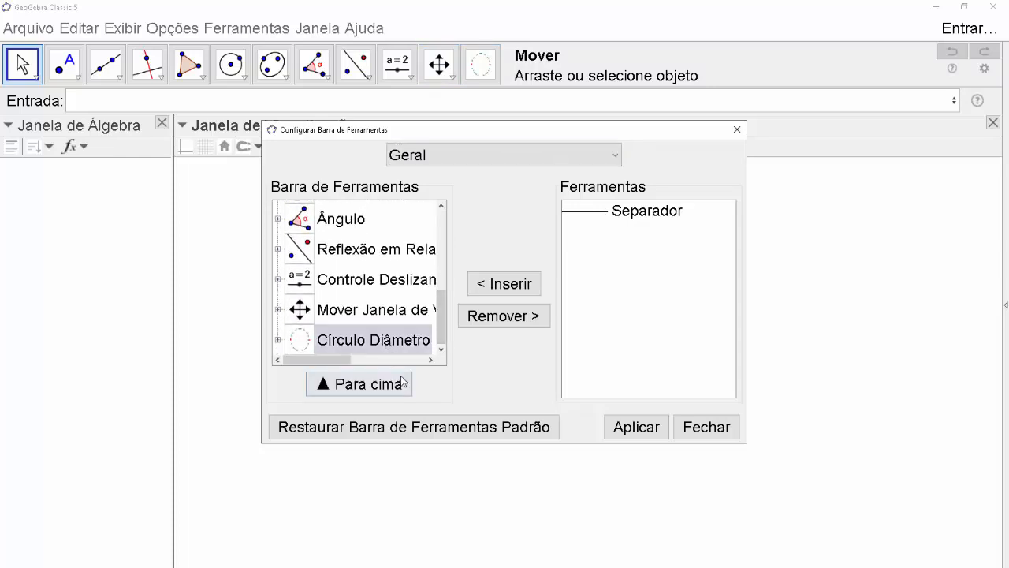
{"action": "left_click", "coordinate": [516, 315]}
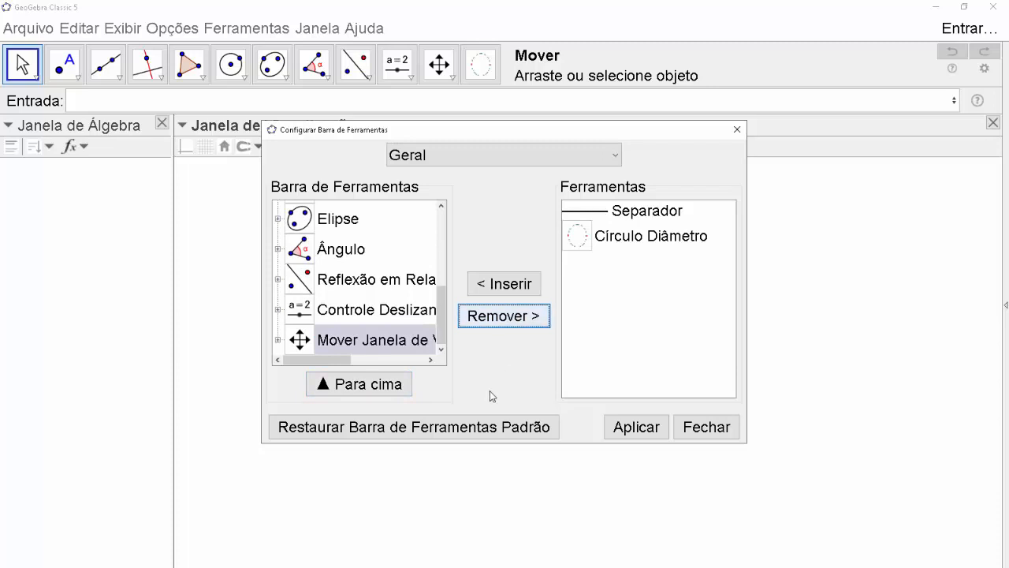
Apply the toolbar configuration with Círculo Diâmetro removed and close the configuration dialog
{"action": "left_click", "coordinate": [645, 432]}
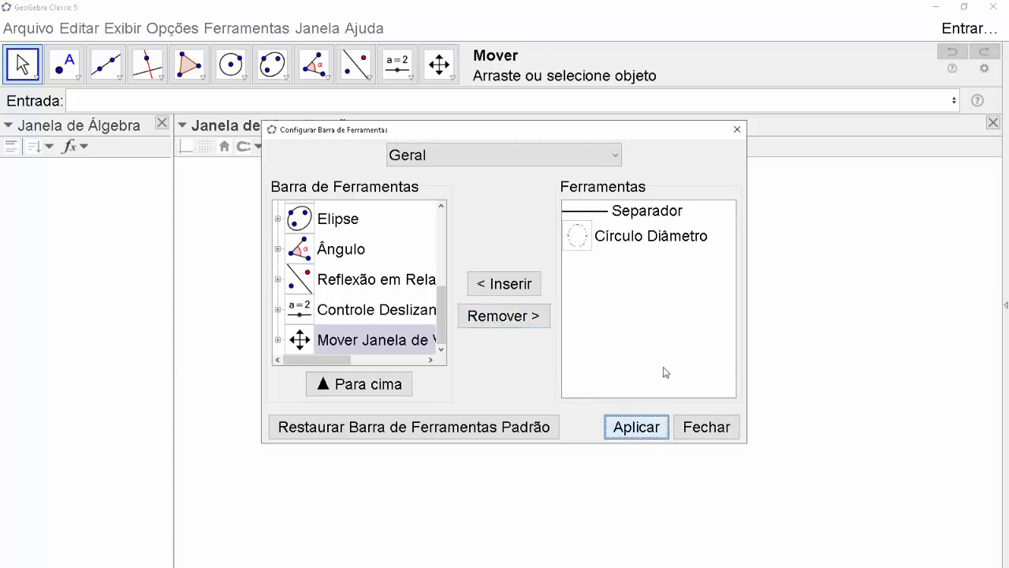
{"action": "left_click", "coordinate": [736, 131]}
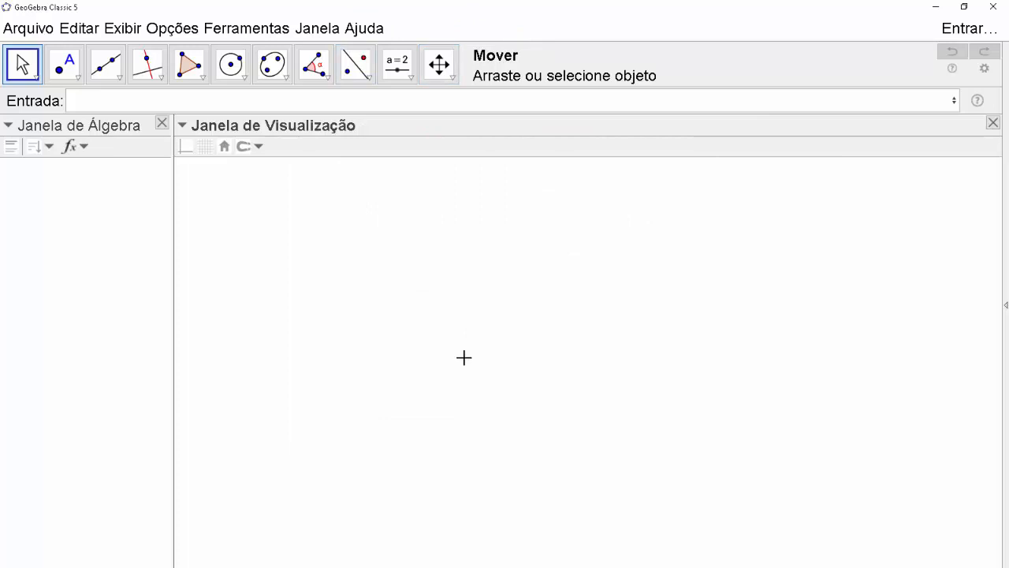
Insert Círculo Diâmetro into the general toolbar, shift it to the end of the list and apply the configuration
{"action": "left_click", "coordinate": [254, 27]}
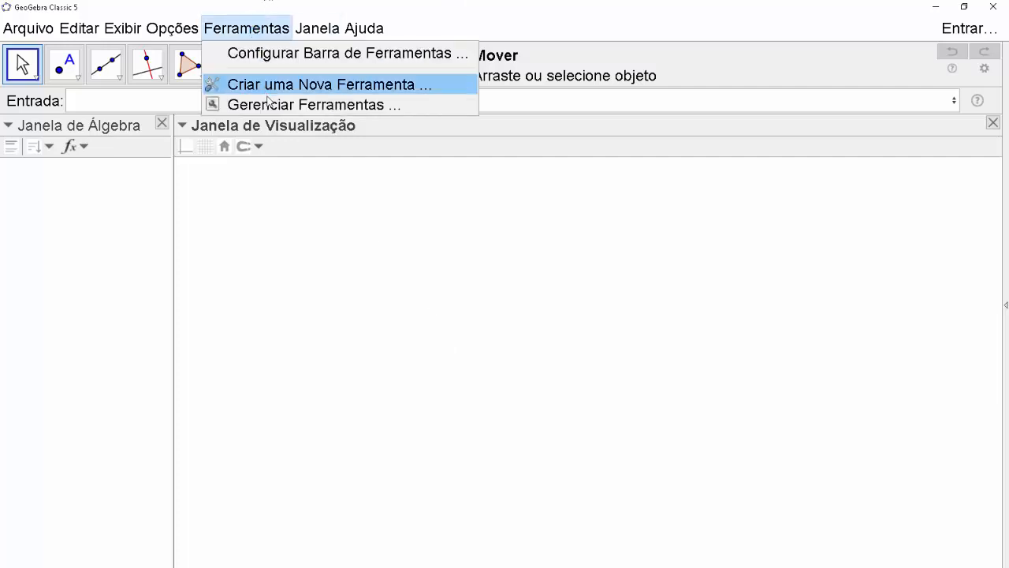
{"action": "left_click", "coordinate": [288, 56]}
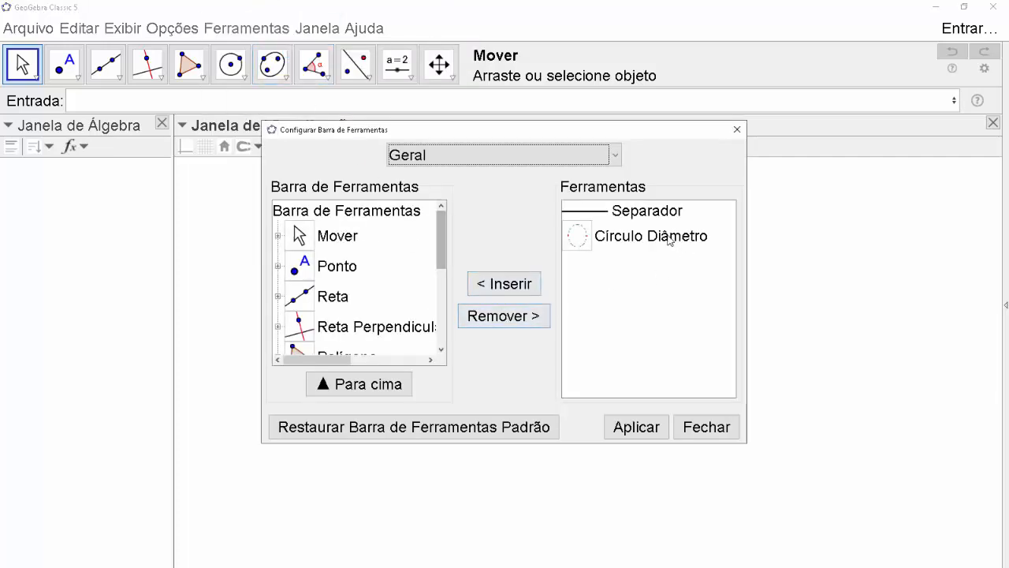
{"action": "left_click", "coordinate": [615, 235]}
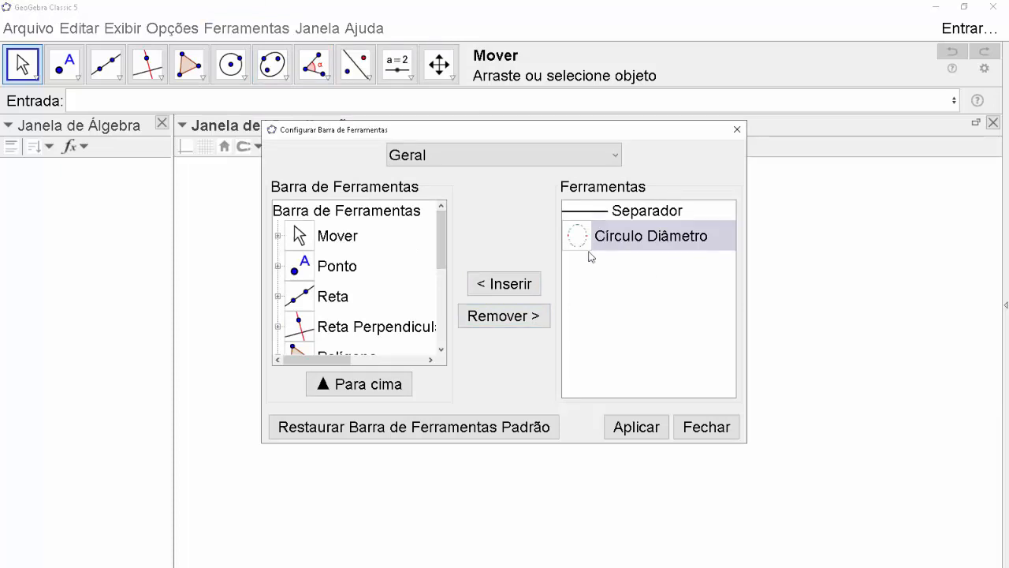
{"action": "left_click", "coordinate": [506, 287]}
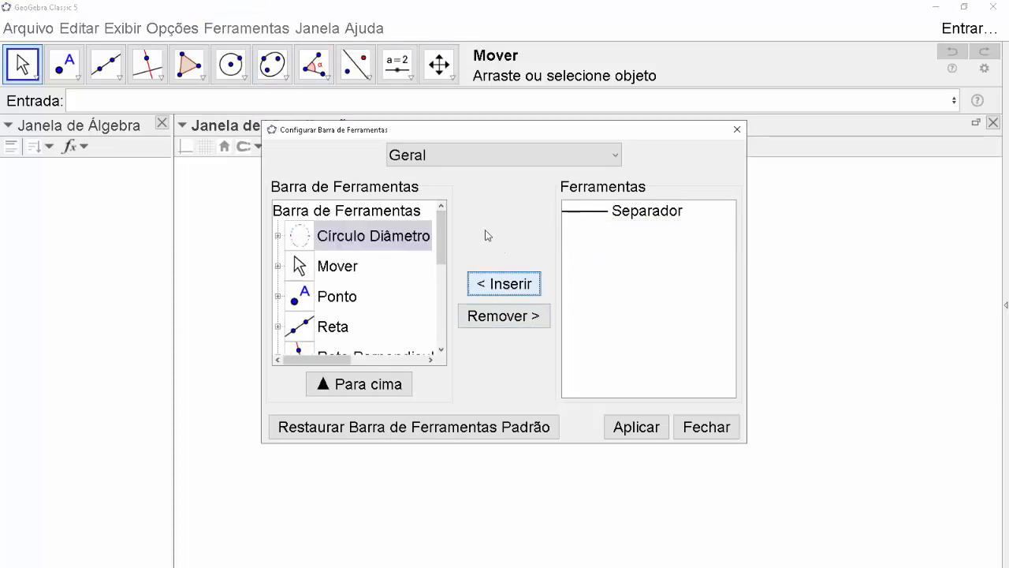
{"action": "mouse_move", "coordinate": [444, 242]}
{"action": "left_mouse_down"}
{"action": "mouse_move", "coordinate": [444, 321]}
{"action": "mouse_move", "coordinate": [440, 222]}
{"action": "left_mouse_up"}
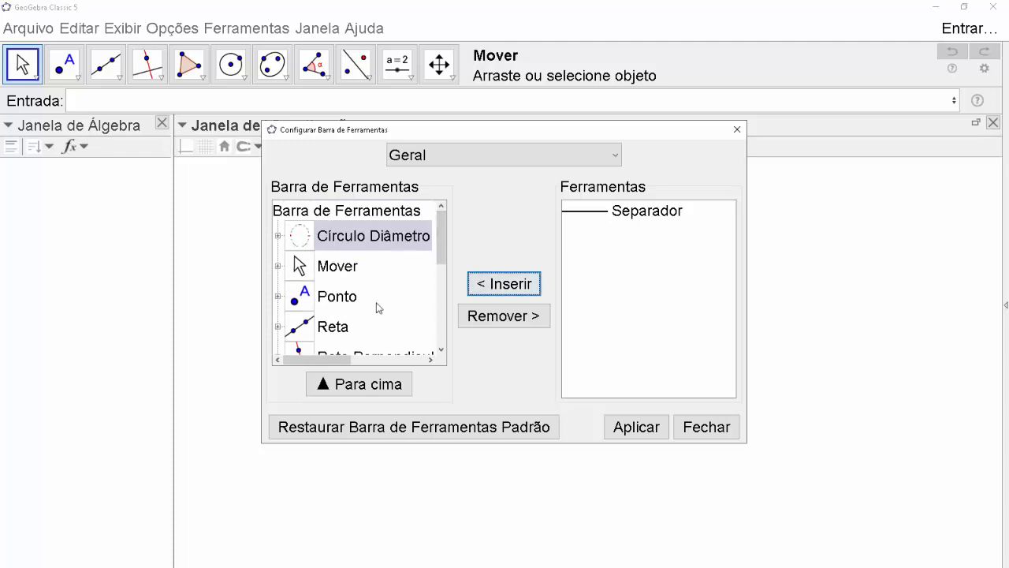
{"action": "left_click", "coordinate": [359, 384]}
{"action": "left_click", "coordinate": [637, 433]}
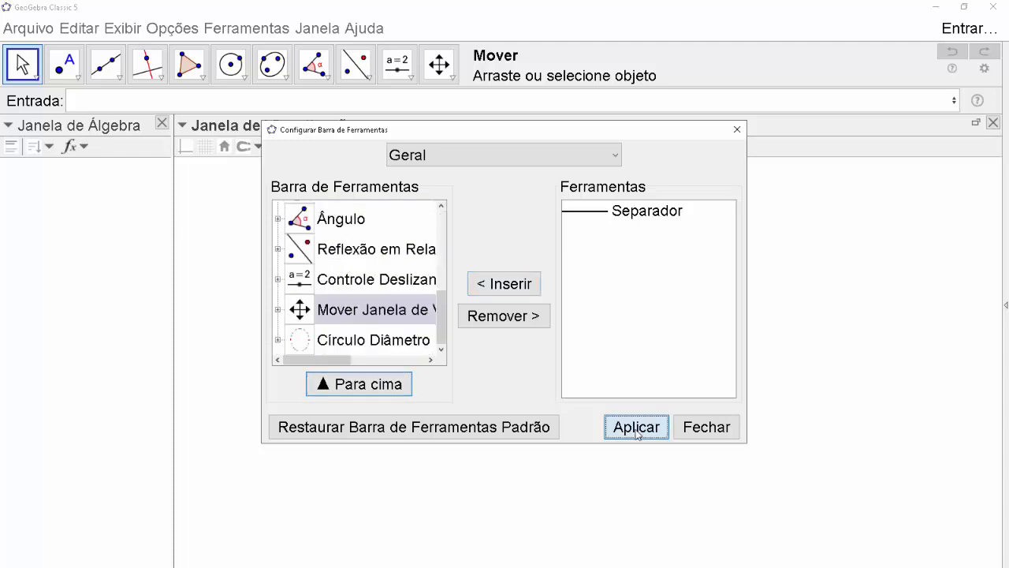
{"action": "left_click", "coordinate": [736, 129]}
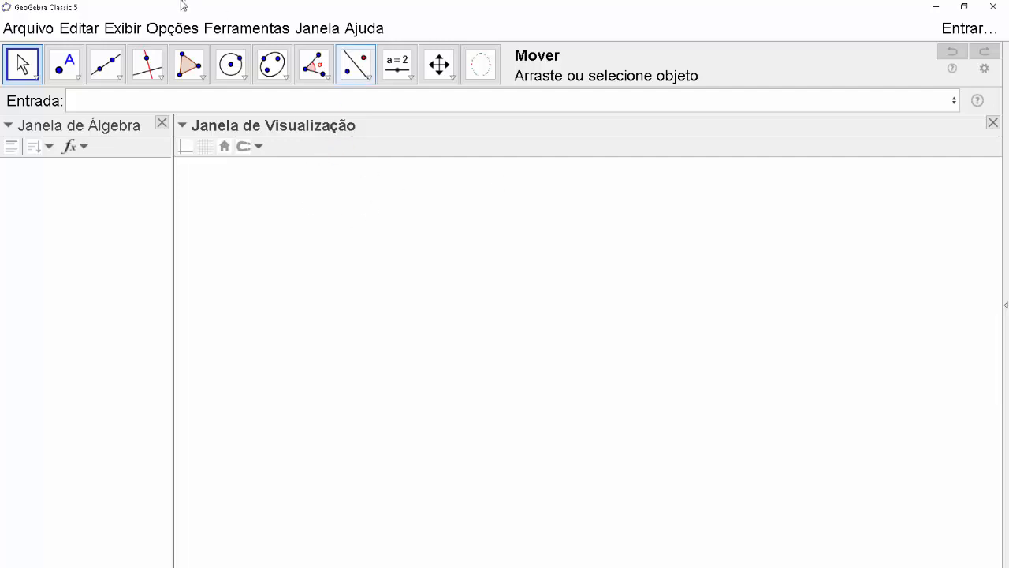
Delete the custom tool Círculo Diâmetro in the tool manager, confirm the deletion and close the manager
{"action": "left_click", "coordinate": [231, 29]}
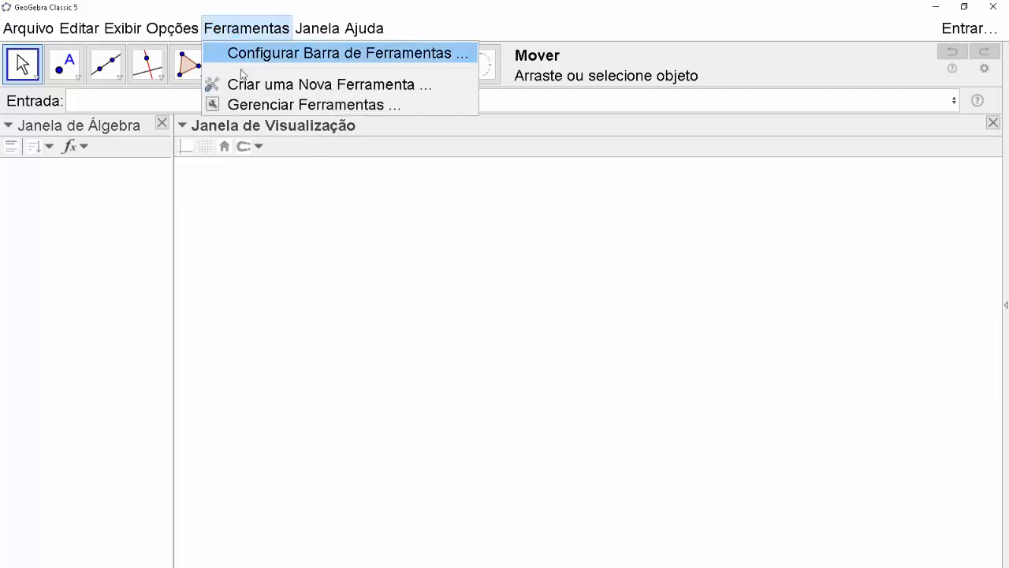
{"action": "left_click", "coordinate": [255, 104]}
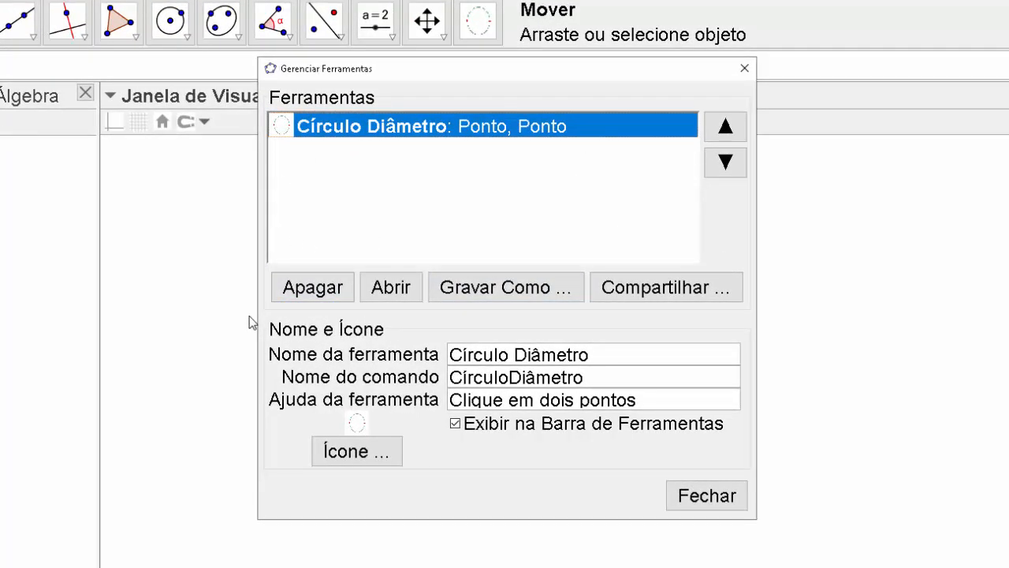
{"action": "left_click", "coordinate": [290, 290]}
{"action": "left_click", "coordinate": [479, 315]}
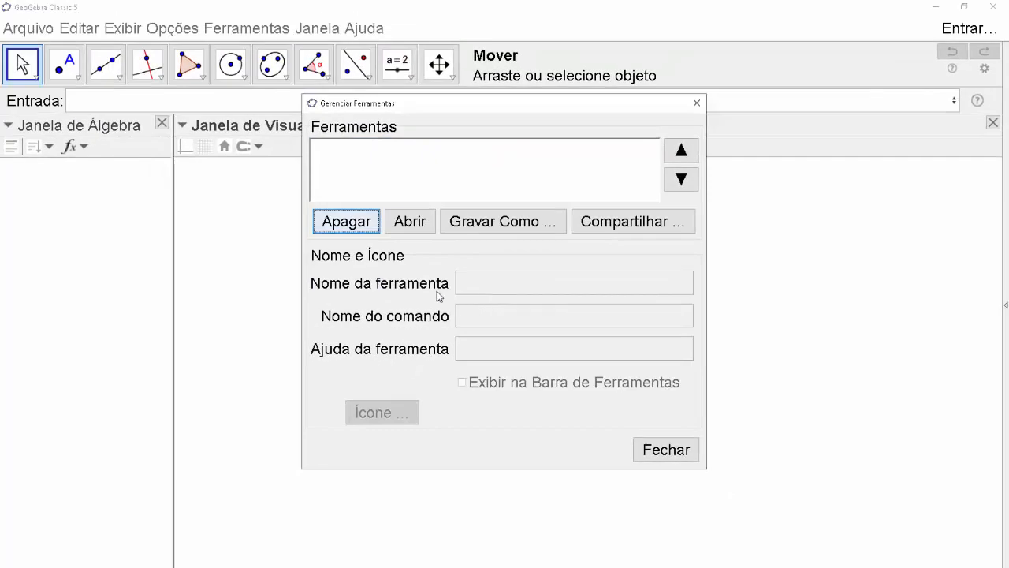
{"action": "left_click", "coordinate": [695, 105]}
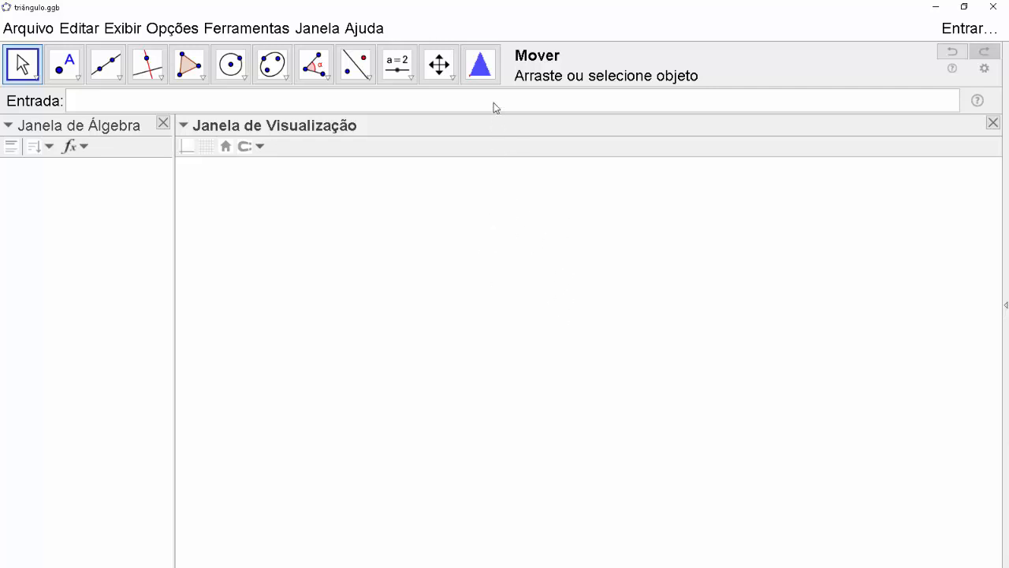
Use the triângulo com área definida tool to create triangles of area 4 at about (3.74, -0.13) and area 2 at about (9.86, 0.24)
{"action": "left_click", "coordinate": [480, 64]}
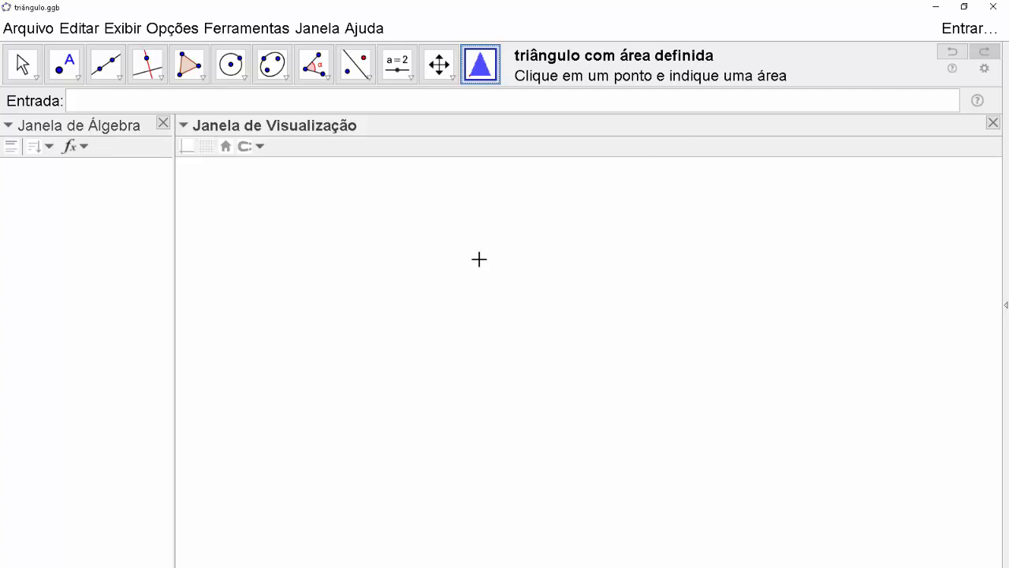
{"action": "left_click", "coordinate": [417, 392]}
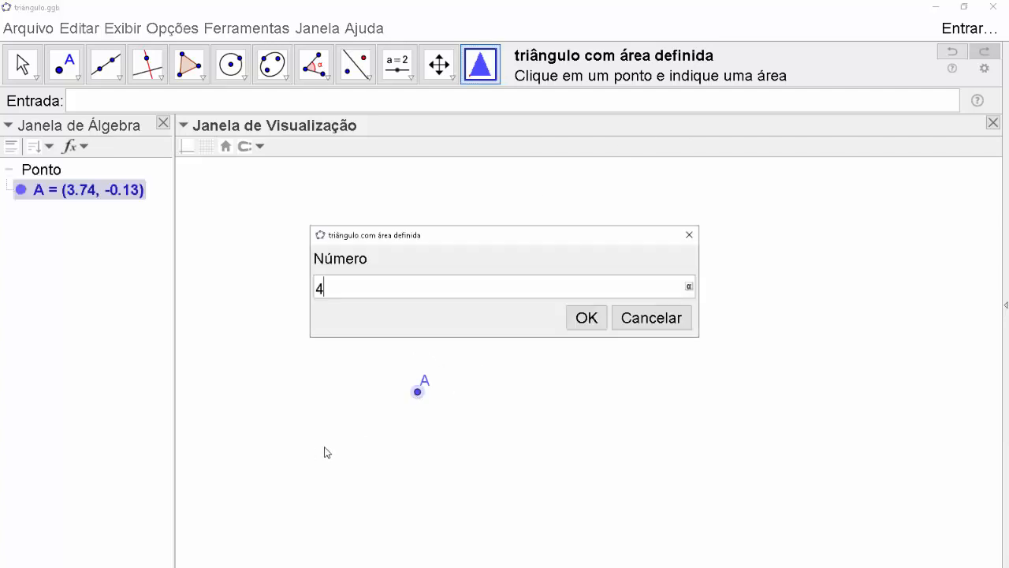
{"action": "key", "text": "Return"}
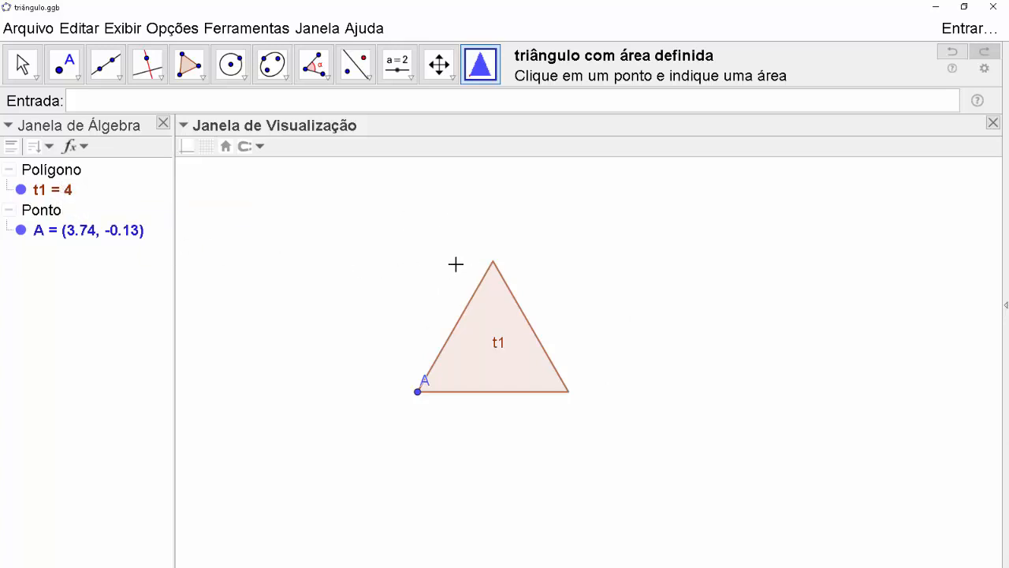
{"action": "left_click", "coordinate": [721, 373]}
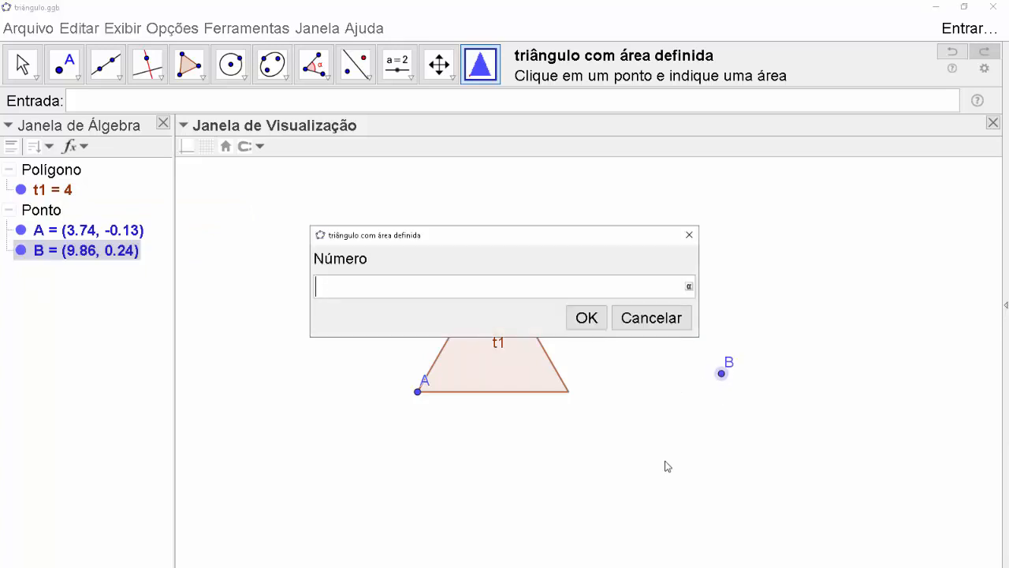
{"action": "type", "text": "2"}
{"action": "left_click", "coordinate": [587, 318]}
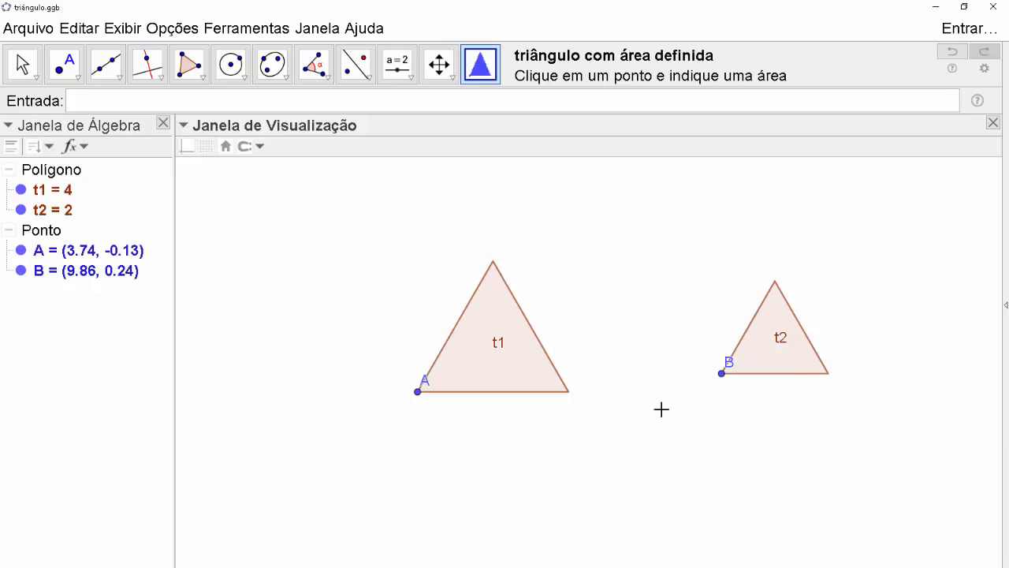
Move triangle t1 so point A lies at about (1.35, -0.37) and t2 so B lies at about (5.9, -0.4)
{"action": "key", "text": "Escape"}
{"action": "left_click_drag", "start_coordinate": [755, 376], "coordinate": [708, 430]}
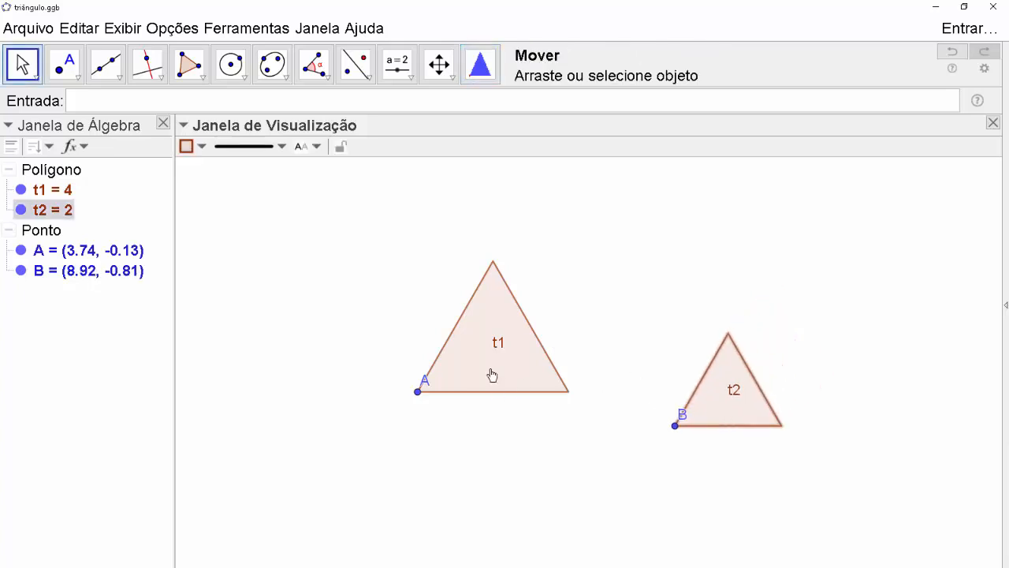
{"action": "left_click_drag", "start_coordinate": [492, 375], "coordinate": [374, 387]}
{"action": "left_click_drag", "start_coordinate": [711, 409], "coordinate": [563, 417]}
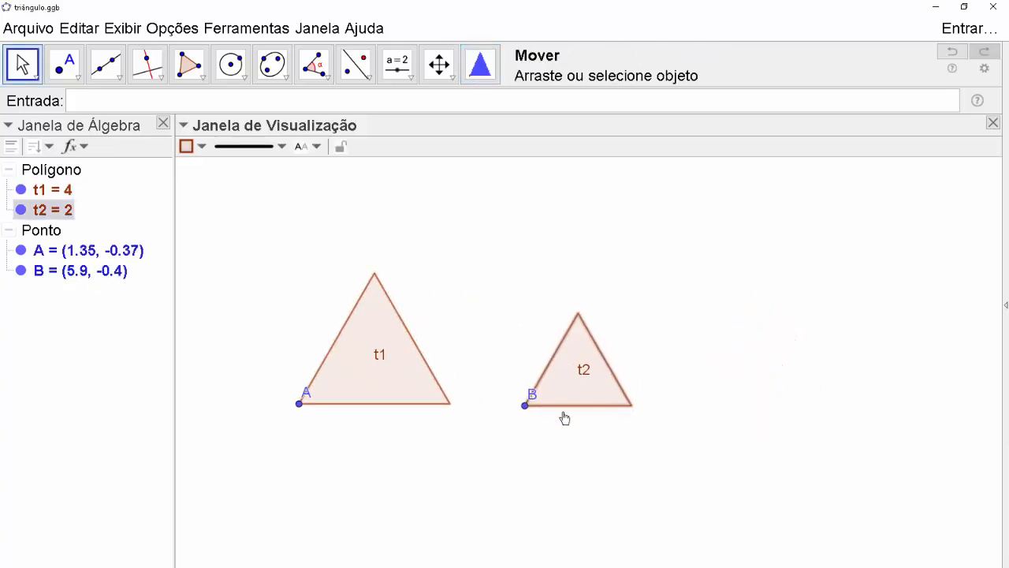
{"action": "left_click", "coordinate": [574, 492]}
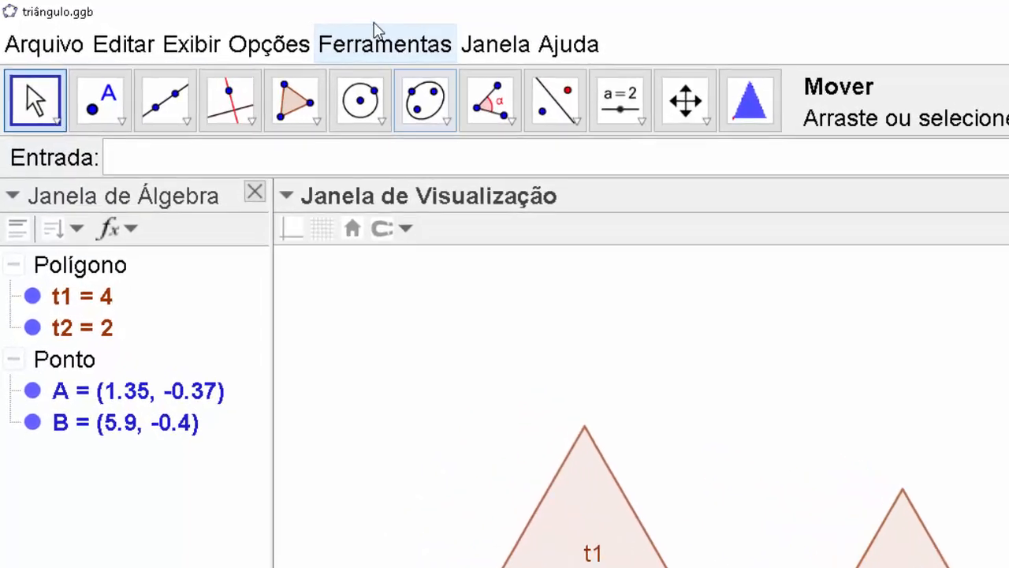
Open the construction behind the triângulo com área definida tool from the tool manager
{"action": "left_click", "coordinate": [377, 40]}
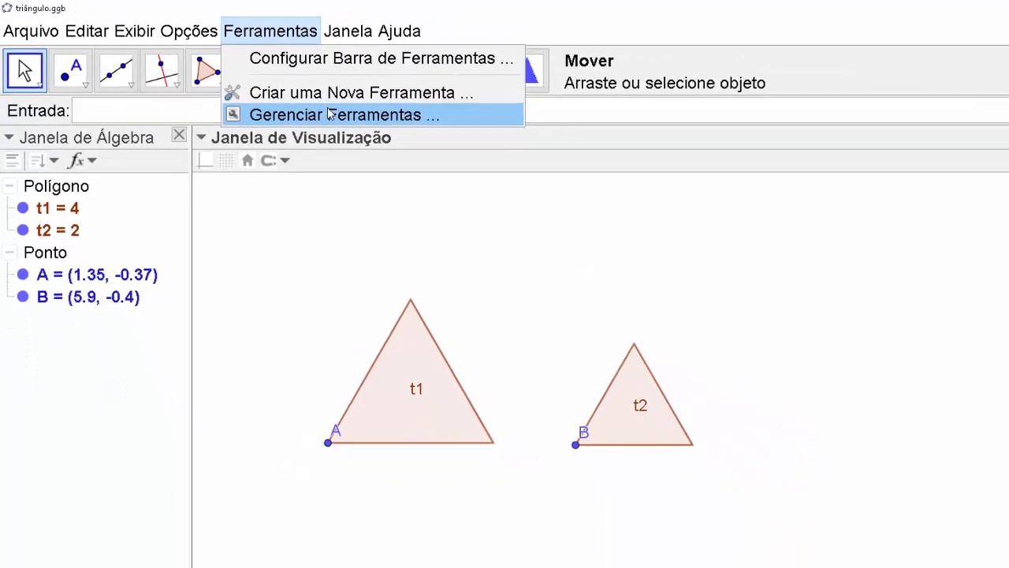
{"action": "left_click", "coordinate": [329, 115]}
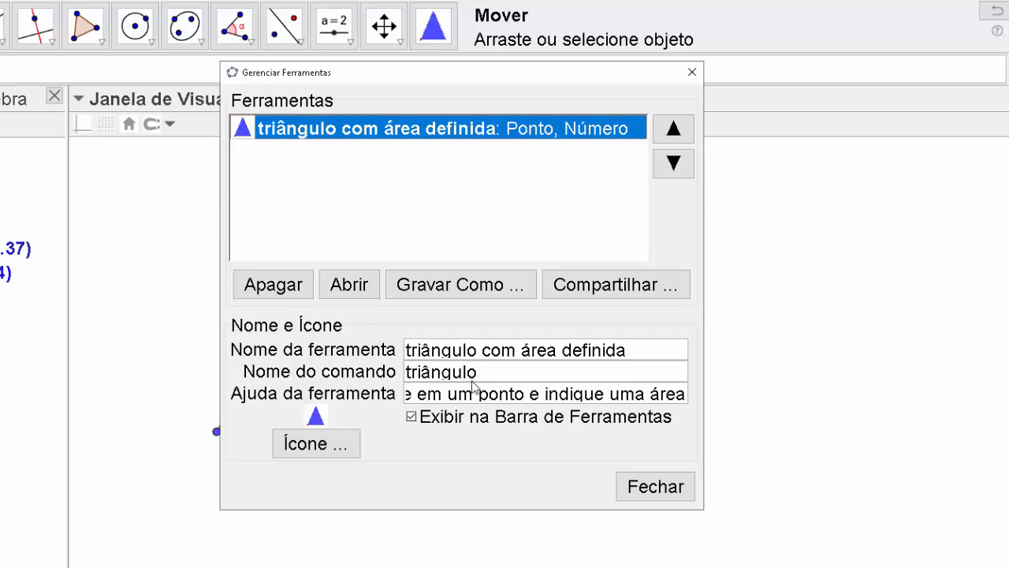
{"action": "left_click", "coordinate": [355, 289]}
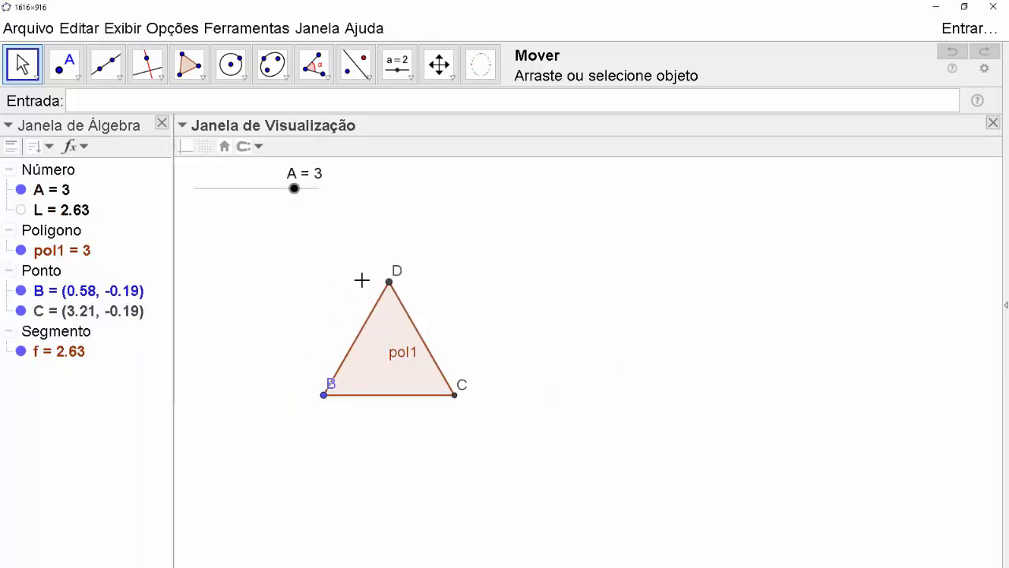
Briefly activate the Círculo Diâmetro tool, return to Mover and set slider A to 4.8
{"action": "left_click", "coordinate": [482, 74]}
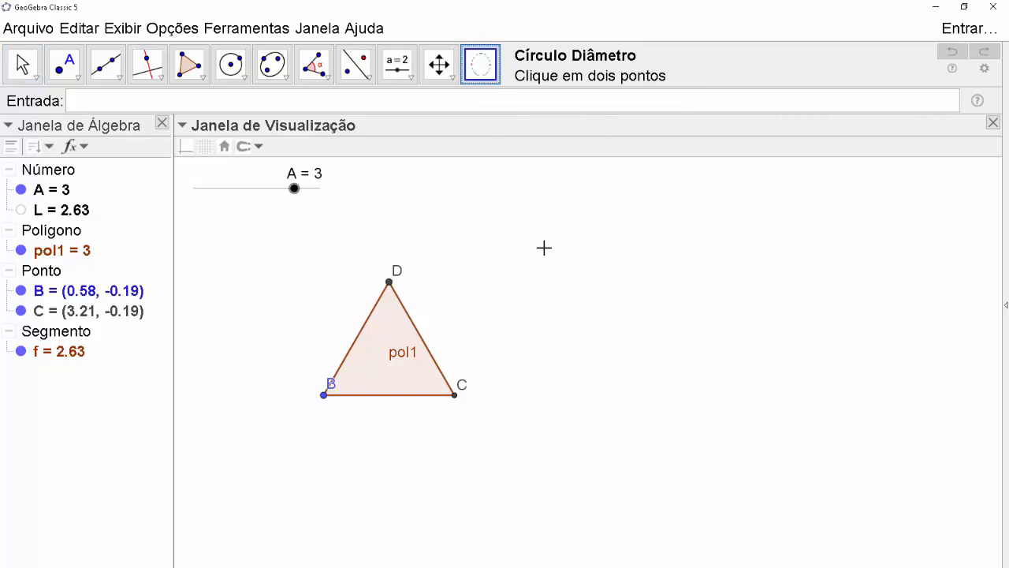
{"action": "key", "text": "Escape"}
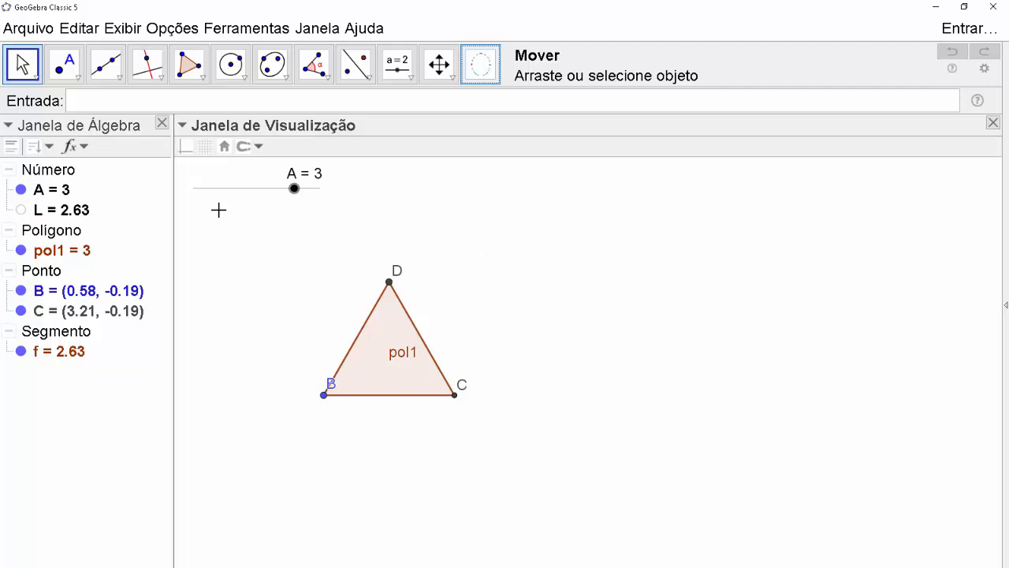
{"action": "left_click_drag", "start_coordinate": [295, 192], "coordinate": [318, 191]}
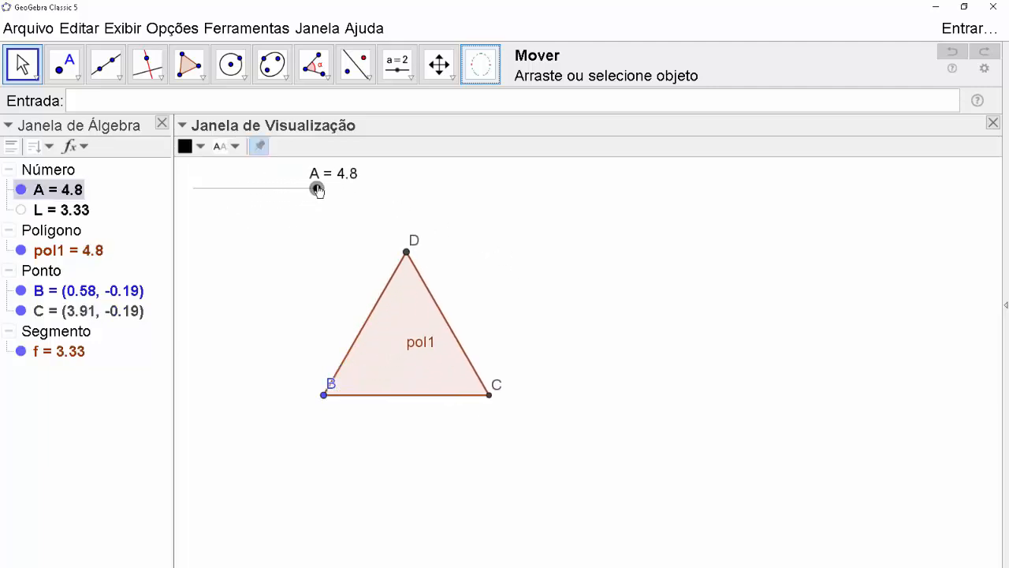
Show the auxiliary objects in the algebra view and try sorting by Ordem da Construção before returning to Tipo do Objeto
{"action": "left_click", "coordinate": [11, 145]}
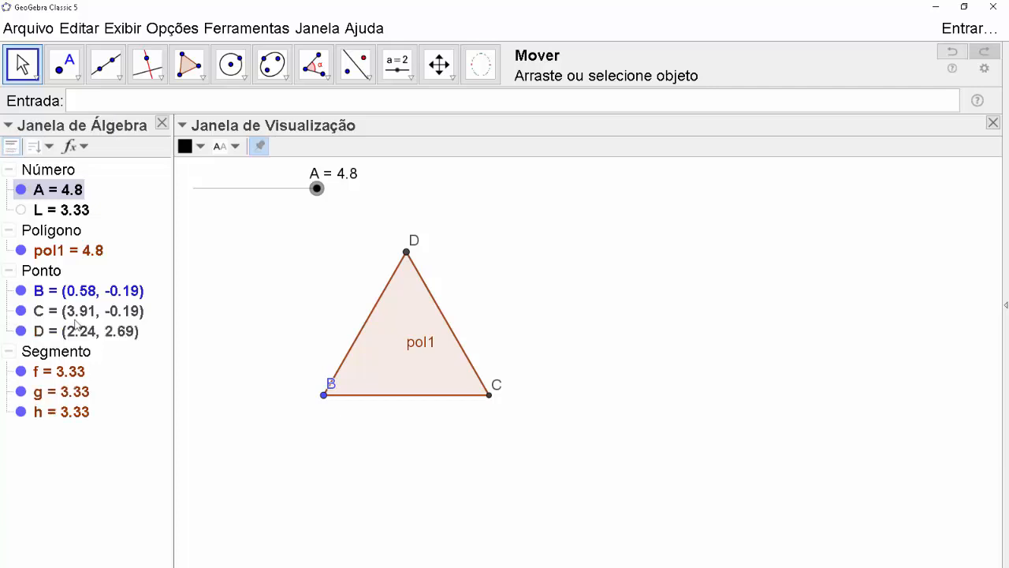
{"action": "left_click", "coordinate": [49, 146]}
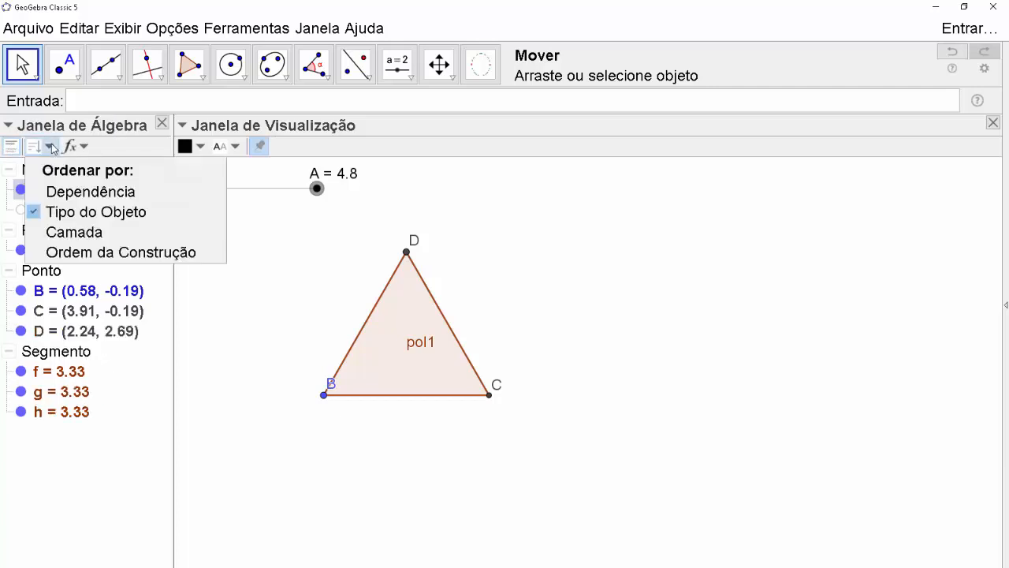
{"action": "left_click", "coordinate": [112, 252]}
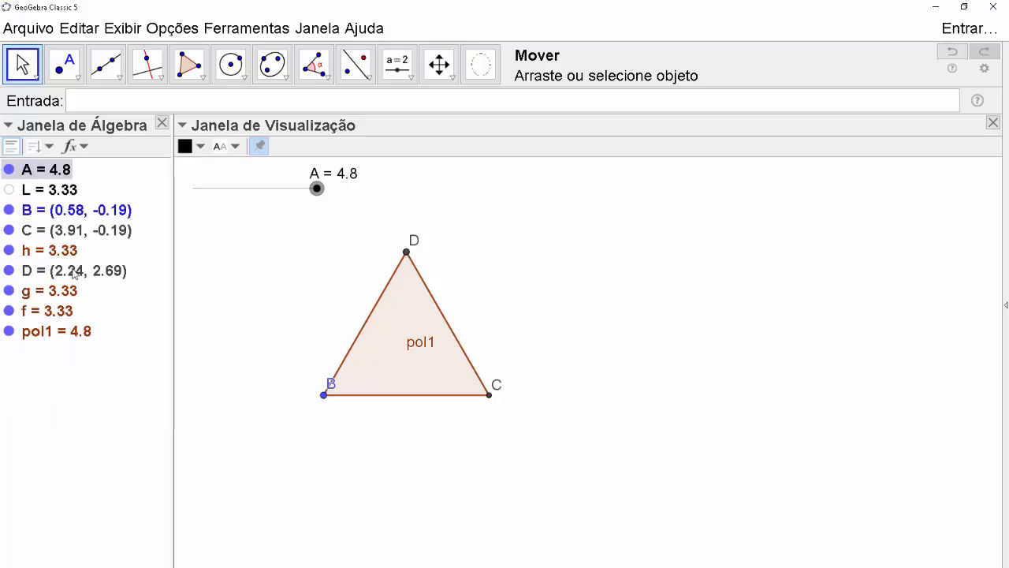
{"action": "left_click", "coordinate": [37, 147]}
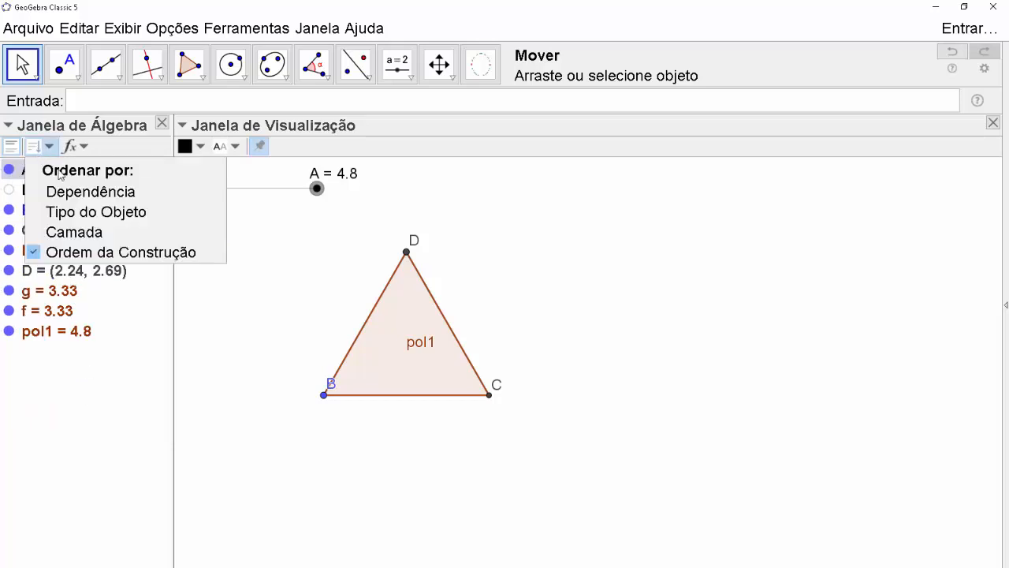
{"action": "left_click", "coordinate": [72, 212]}
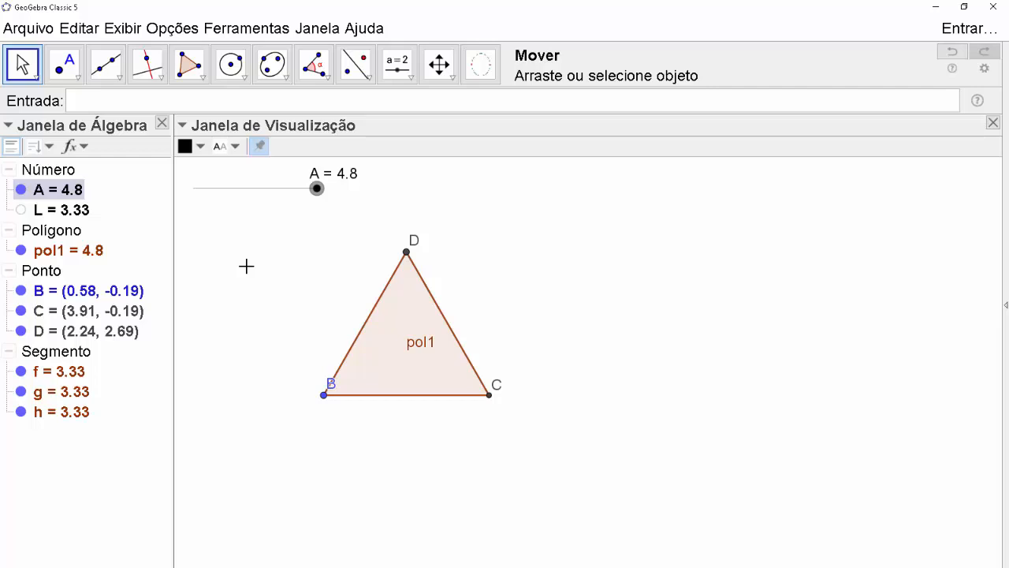
{"action": "left_click", "coordinate": [402, 459]}
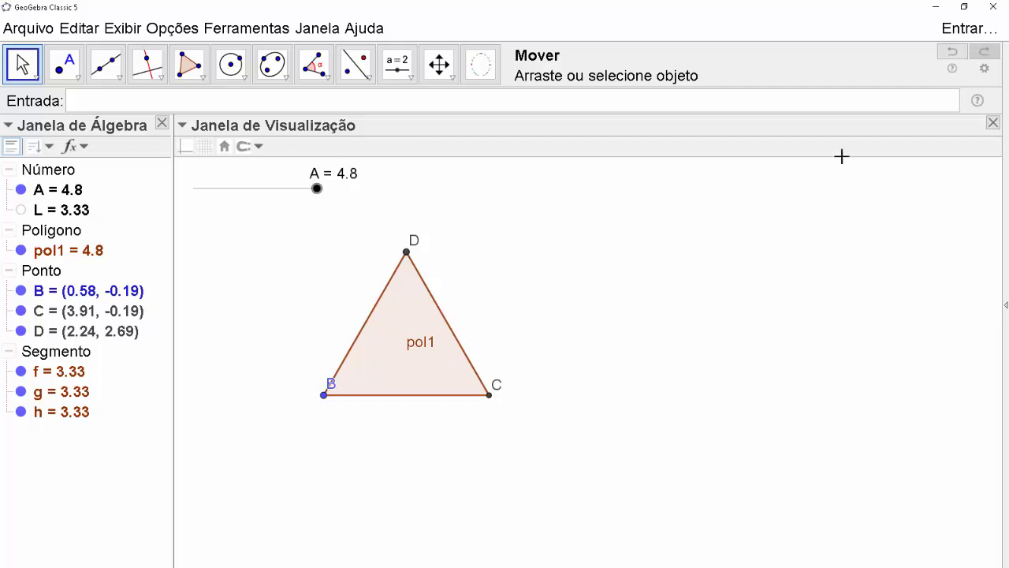
Save the triângulo com área definida tool from the tool manager as triângulo.ggt in the ferramentas folder and close the manager
{"action": "left_click", "coordinate": [936, 8]}
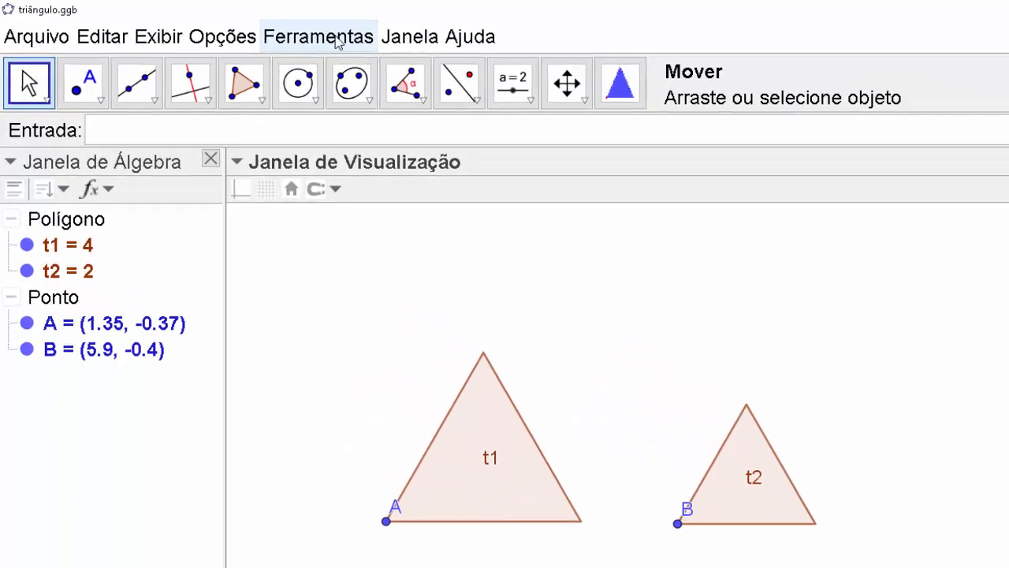
{"action": "left_click", "coordinate": [338, 42]}
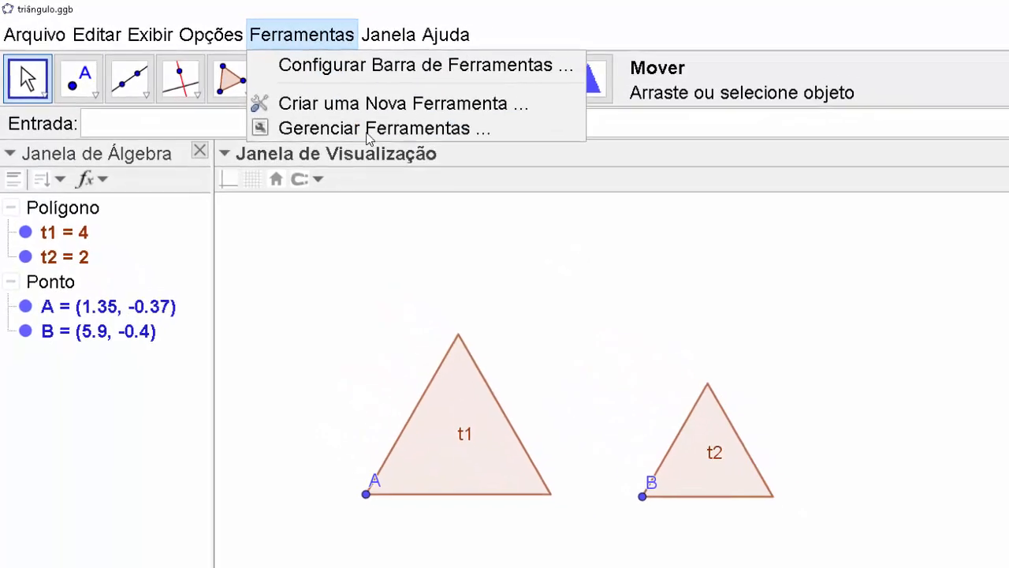
{"action": "left_click", "coordinate": [367, 131]}
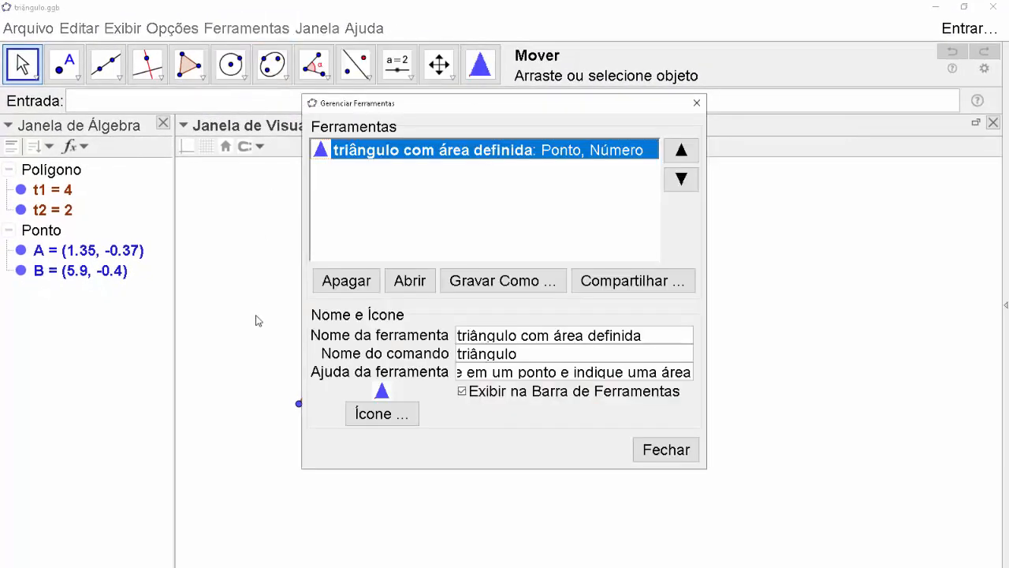
{"action": "left_click", "coordinate": [514, 282]}
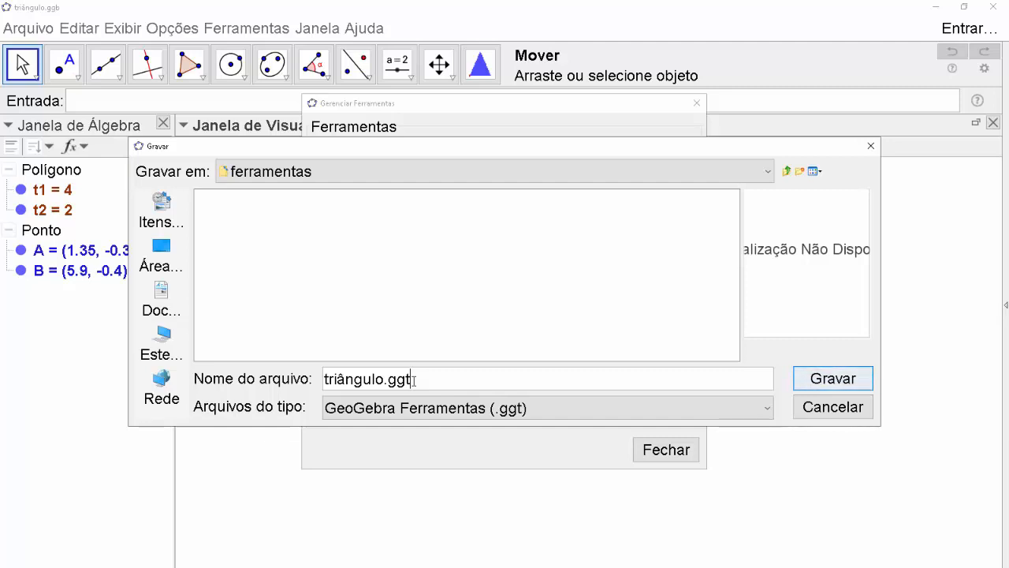
{"action": "left_click", "coordinate": [855, 381]}
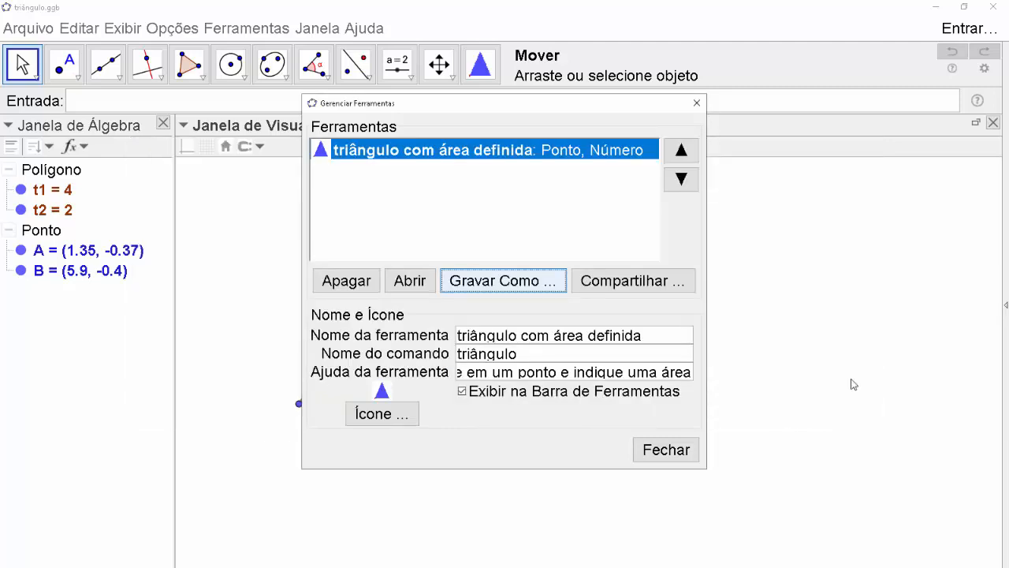
{"action": "left_click", "coordinate": [697, 103]}
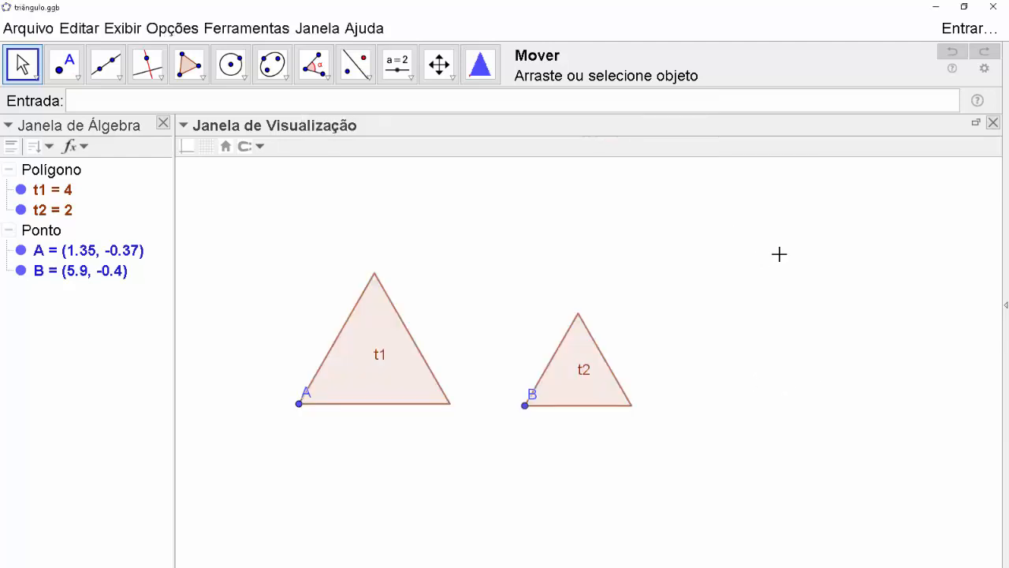
Close the triângulo.ggb window and load the saved triângulo.ggt tool file into a blank GeoGebra window
{"action": "left_click", "coordinate": [993, 8]}
{"action": "left_click", "coordinate": [504, 303]}
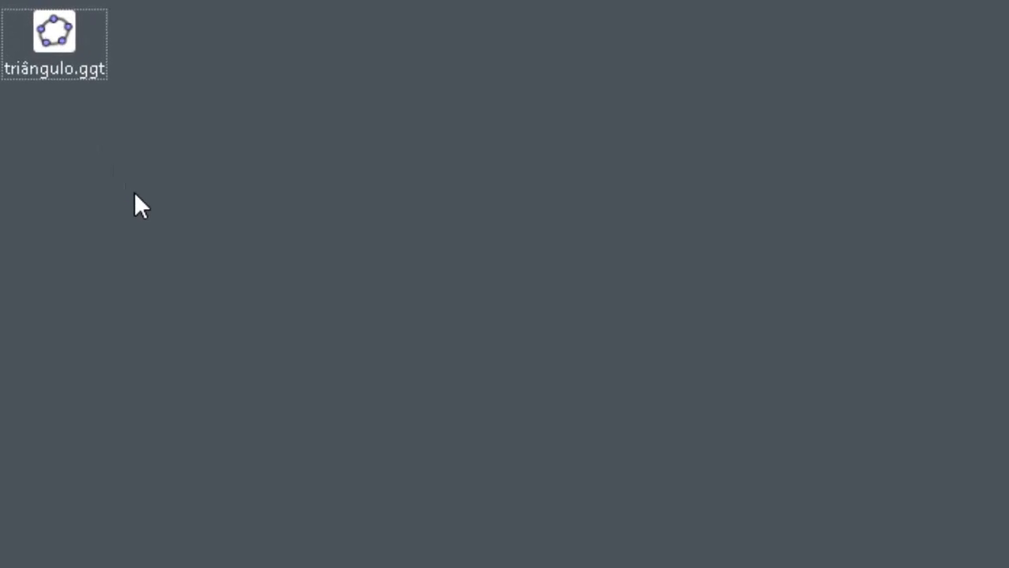
{"action": "left_click", "coordinate": [95, 52]}
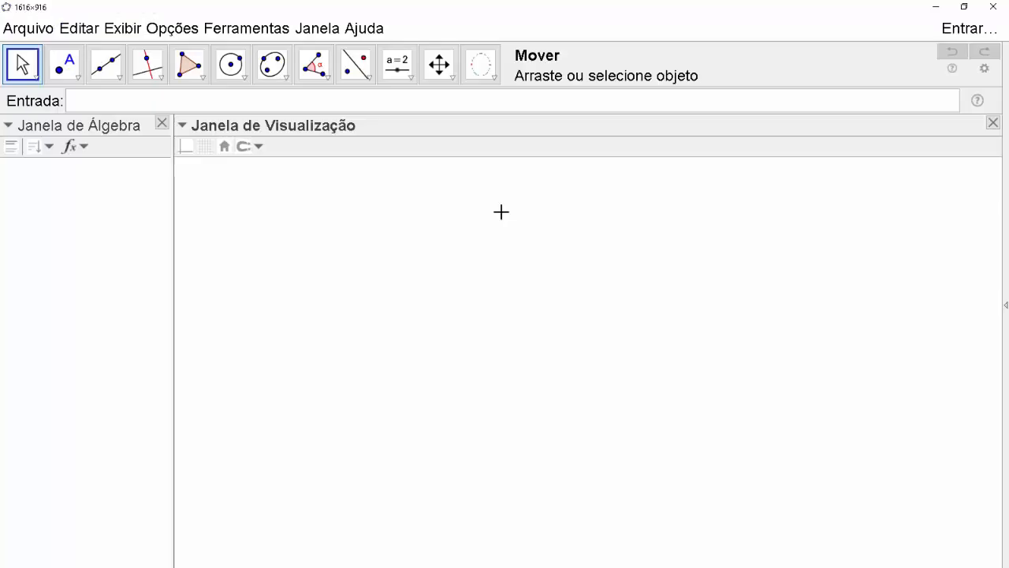
Create a triangle of area 5 from a point at about (3.85, 0.85) with the triângulo com área definida tool
{"action": "left_click", "coordinate": [432, 87]}
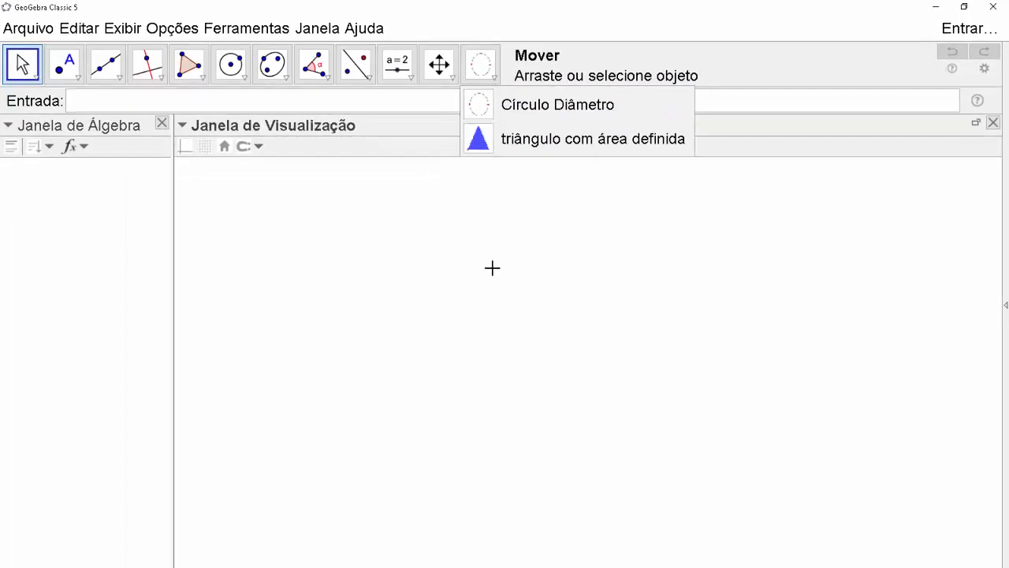
{"action": "left_click", "coordinate": [580, 147]}
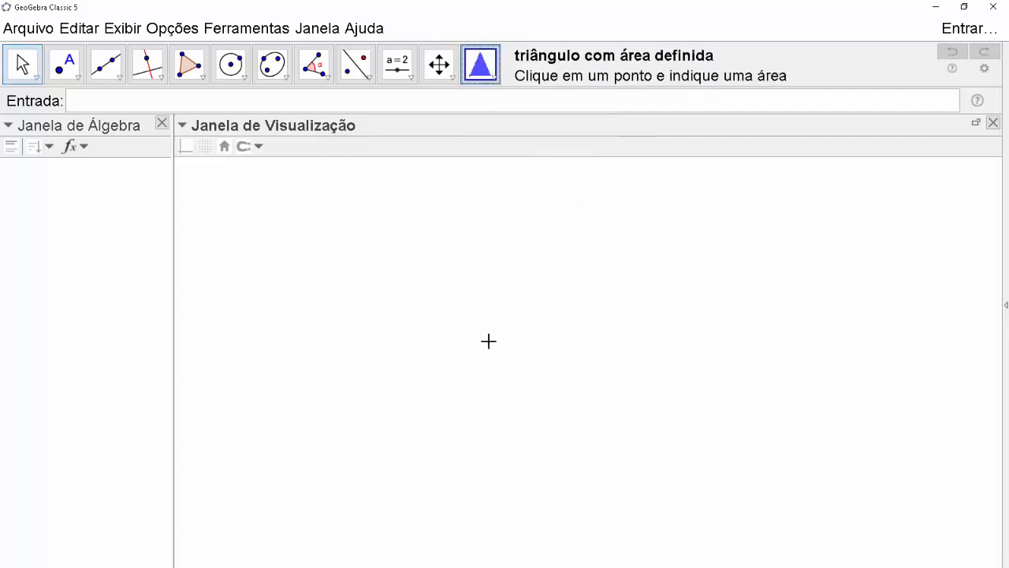
{"action": "left_click", "coordinate": [485, 342]}
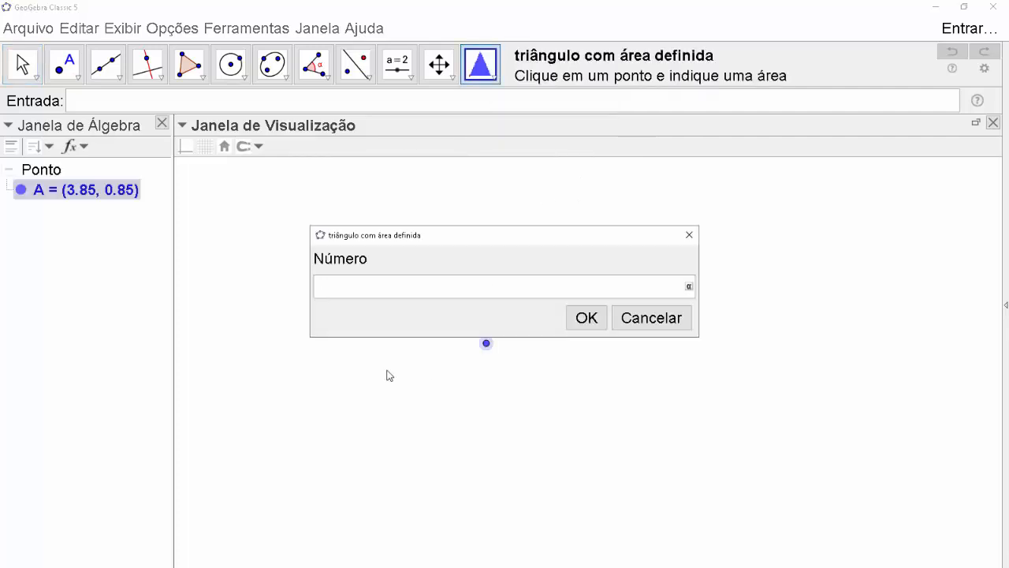
{"action": "key", "text": "Return"}
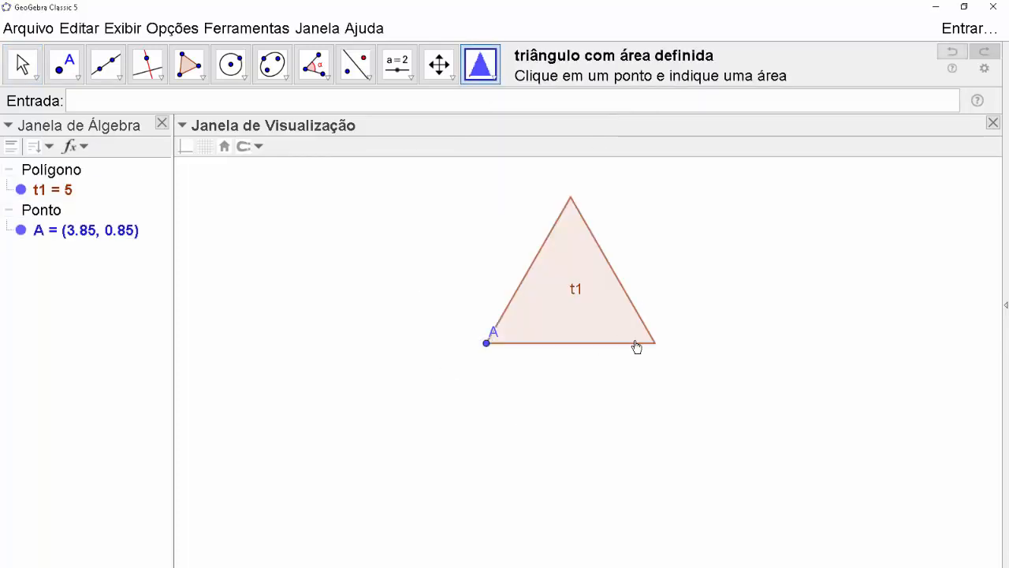
Draw a circle with the Círculo Diâmetro tool through diameter endpoints at about (1.43, -0.8) and (4.47, -1.09)
{"action": "left_click", "coordinate": [492, 77]}
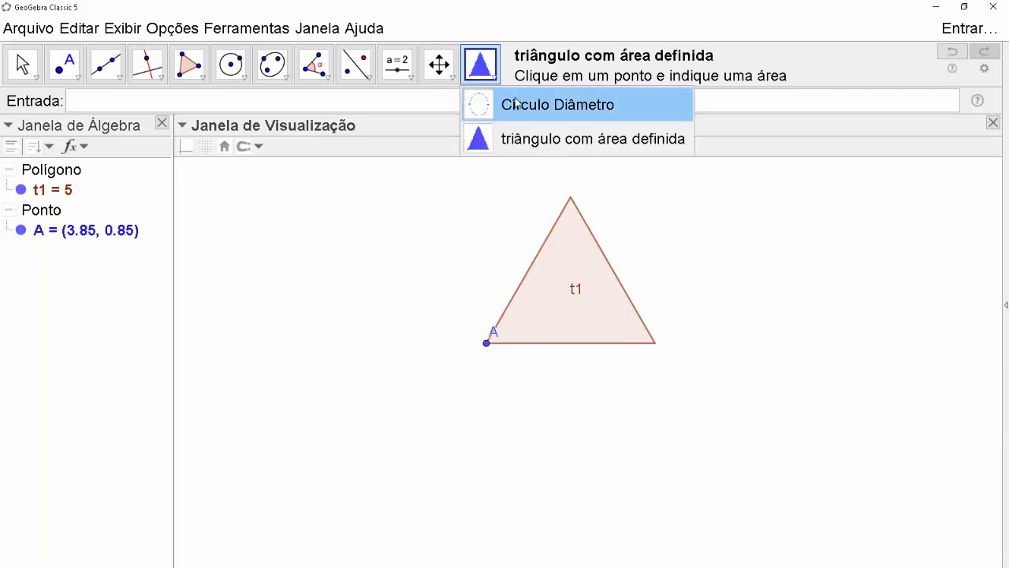
{"action": "left_click", "coordinate": [517, 104]}
{"action": "left_click", "coordinate": [365, 425]}
{"action": "left_click", "coordinate": [516, 439]}
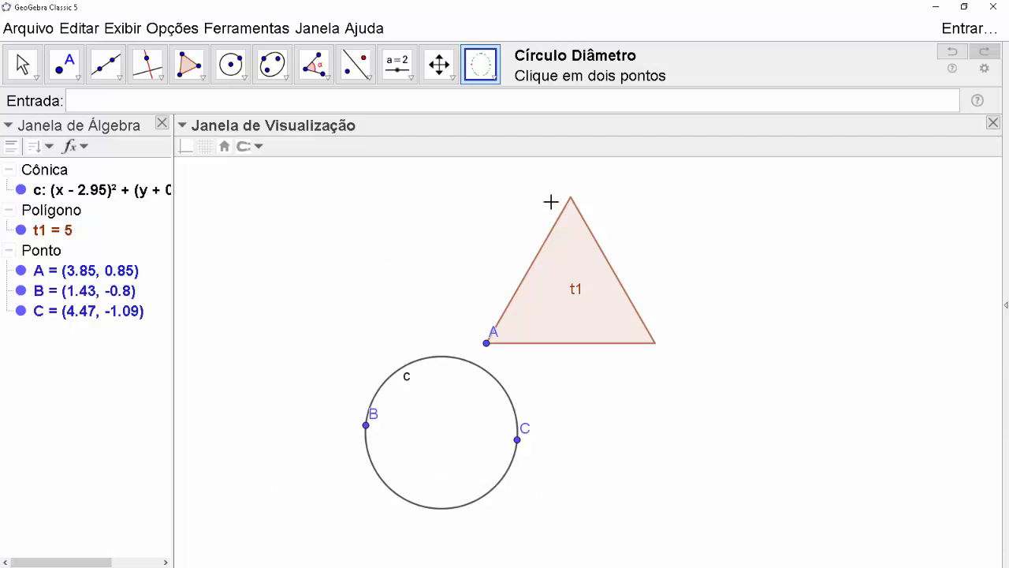
Activate the triângulo com área definida tool and save the current GeoGebra settings
{"action": "left_click", "coordinate": [493, 78]}
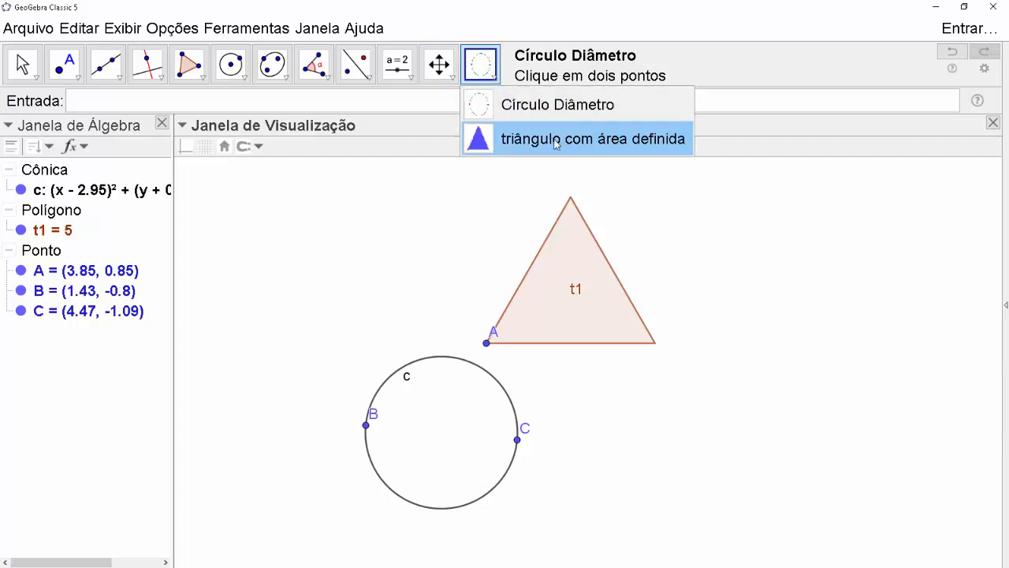
{"action": "left_click", "coordinate": [645, 145]}
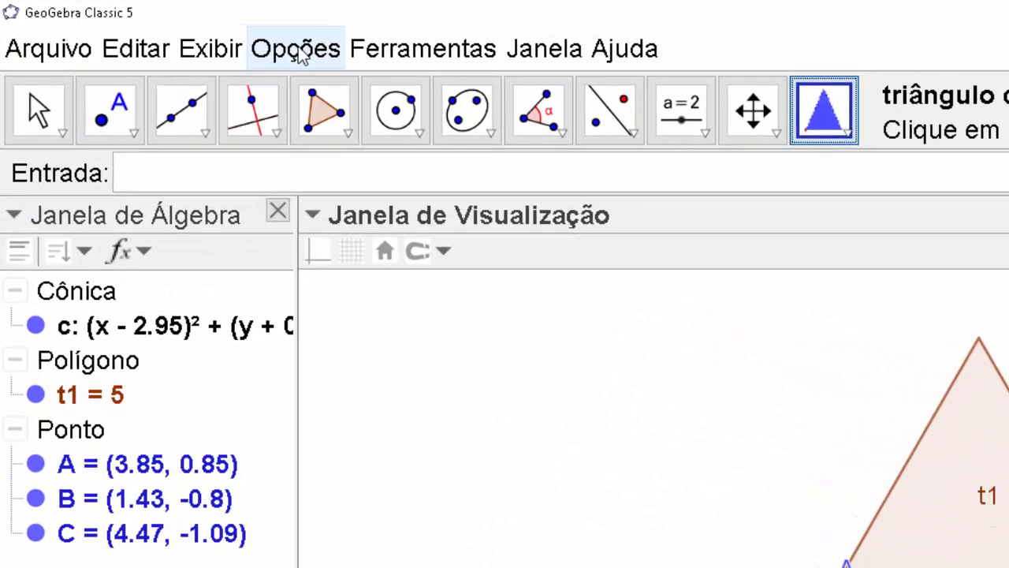
{"action": "left_click", "coordinate": [174, 30]}
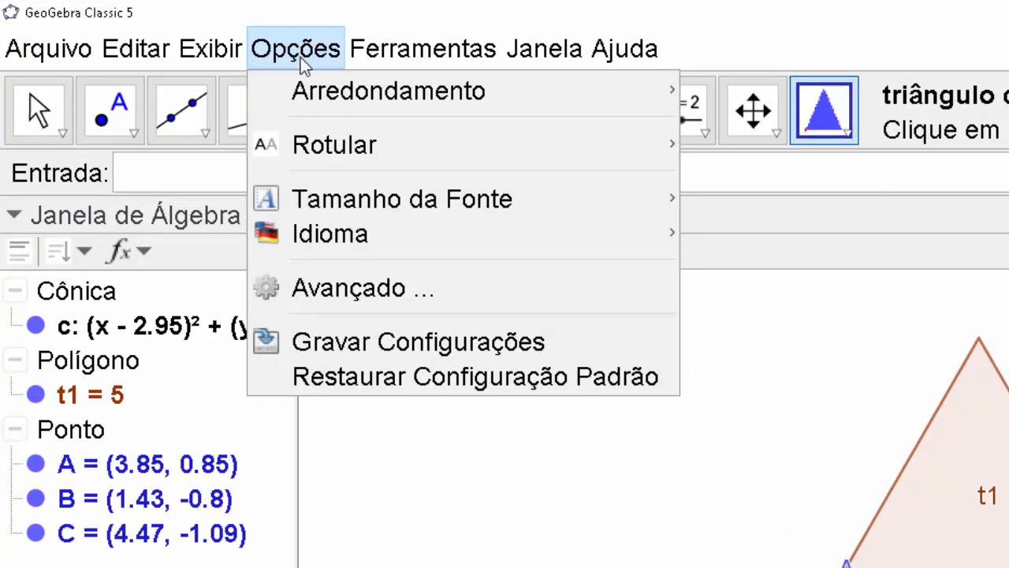
{"action": "left_click", "coordinate": [315, 344]}
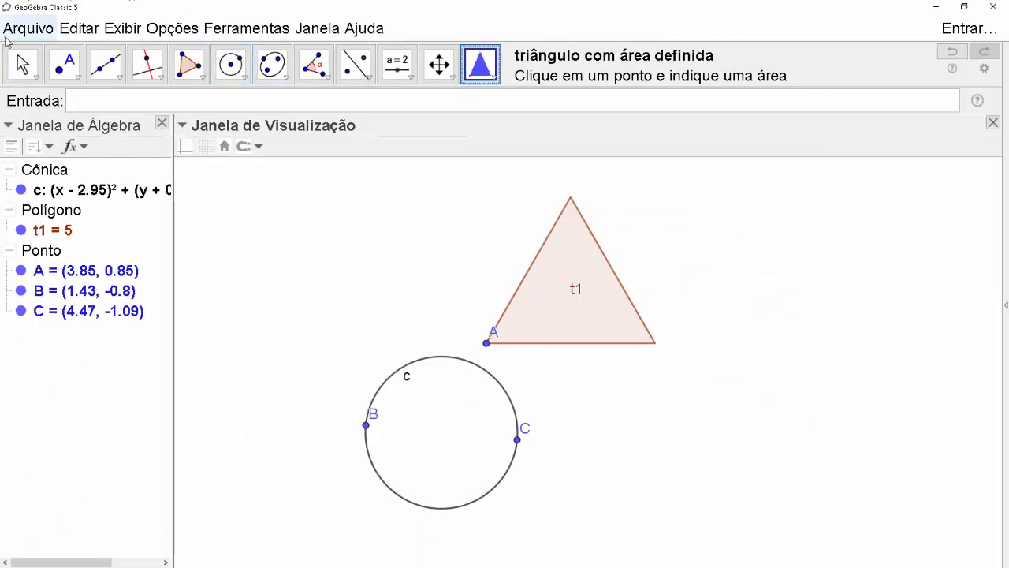
Open a new GeoGebra window and check which custom tools its toolbar offers
{"action": "left_click", "coordinate": [28, 28]}
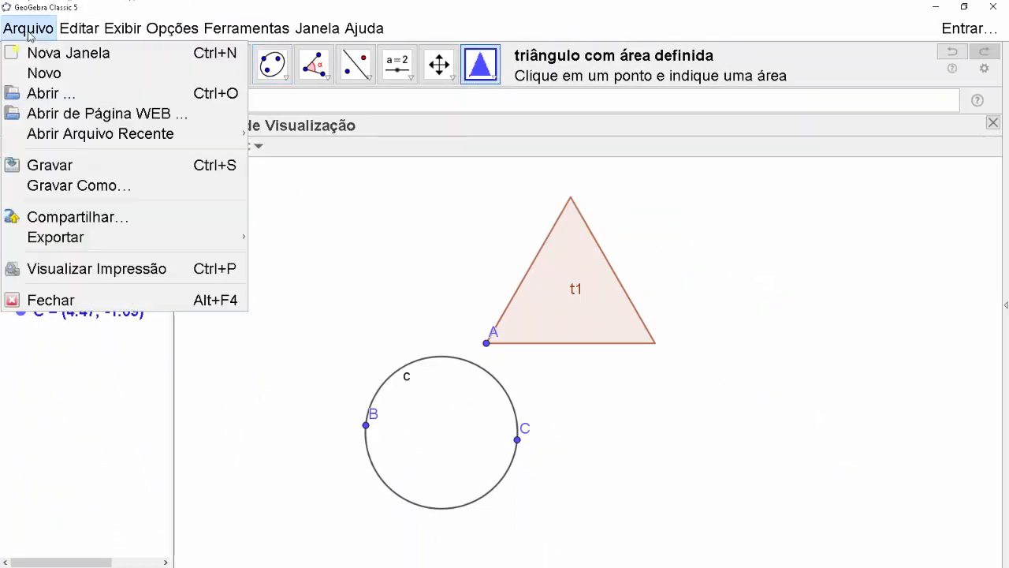
{"action": "left_click", "coordinate": [84, 55]}
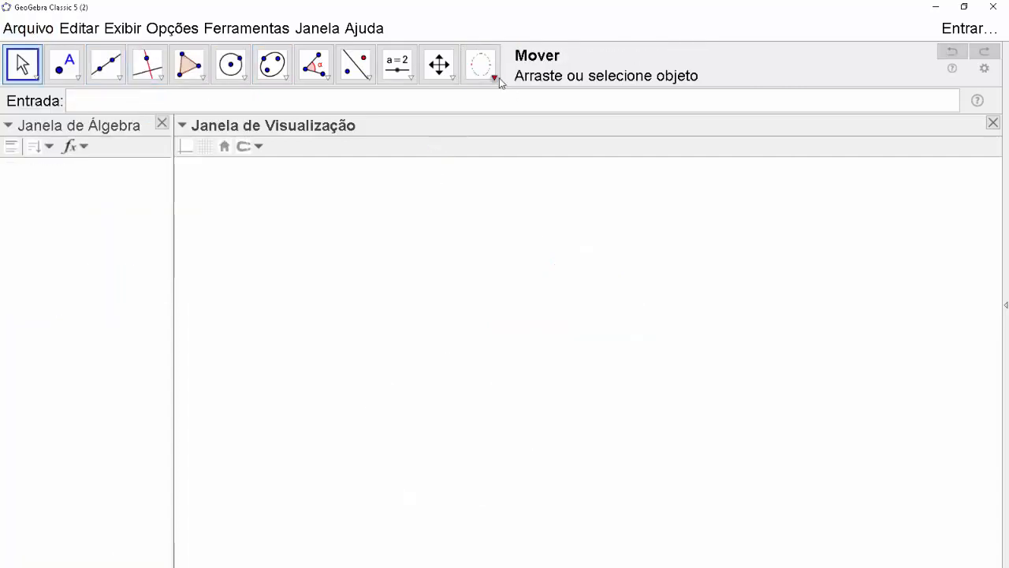
{"action": "left_click", "coordinate": [481, 65]}
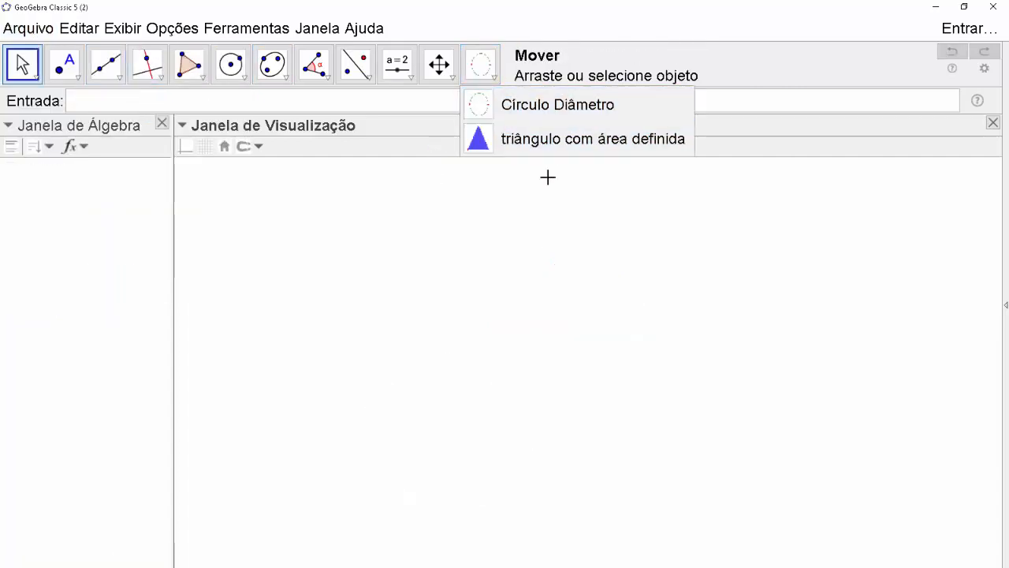